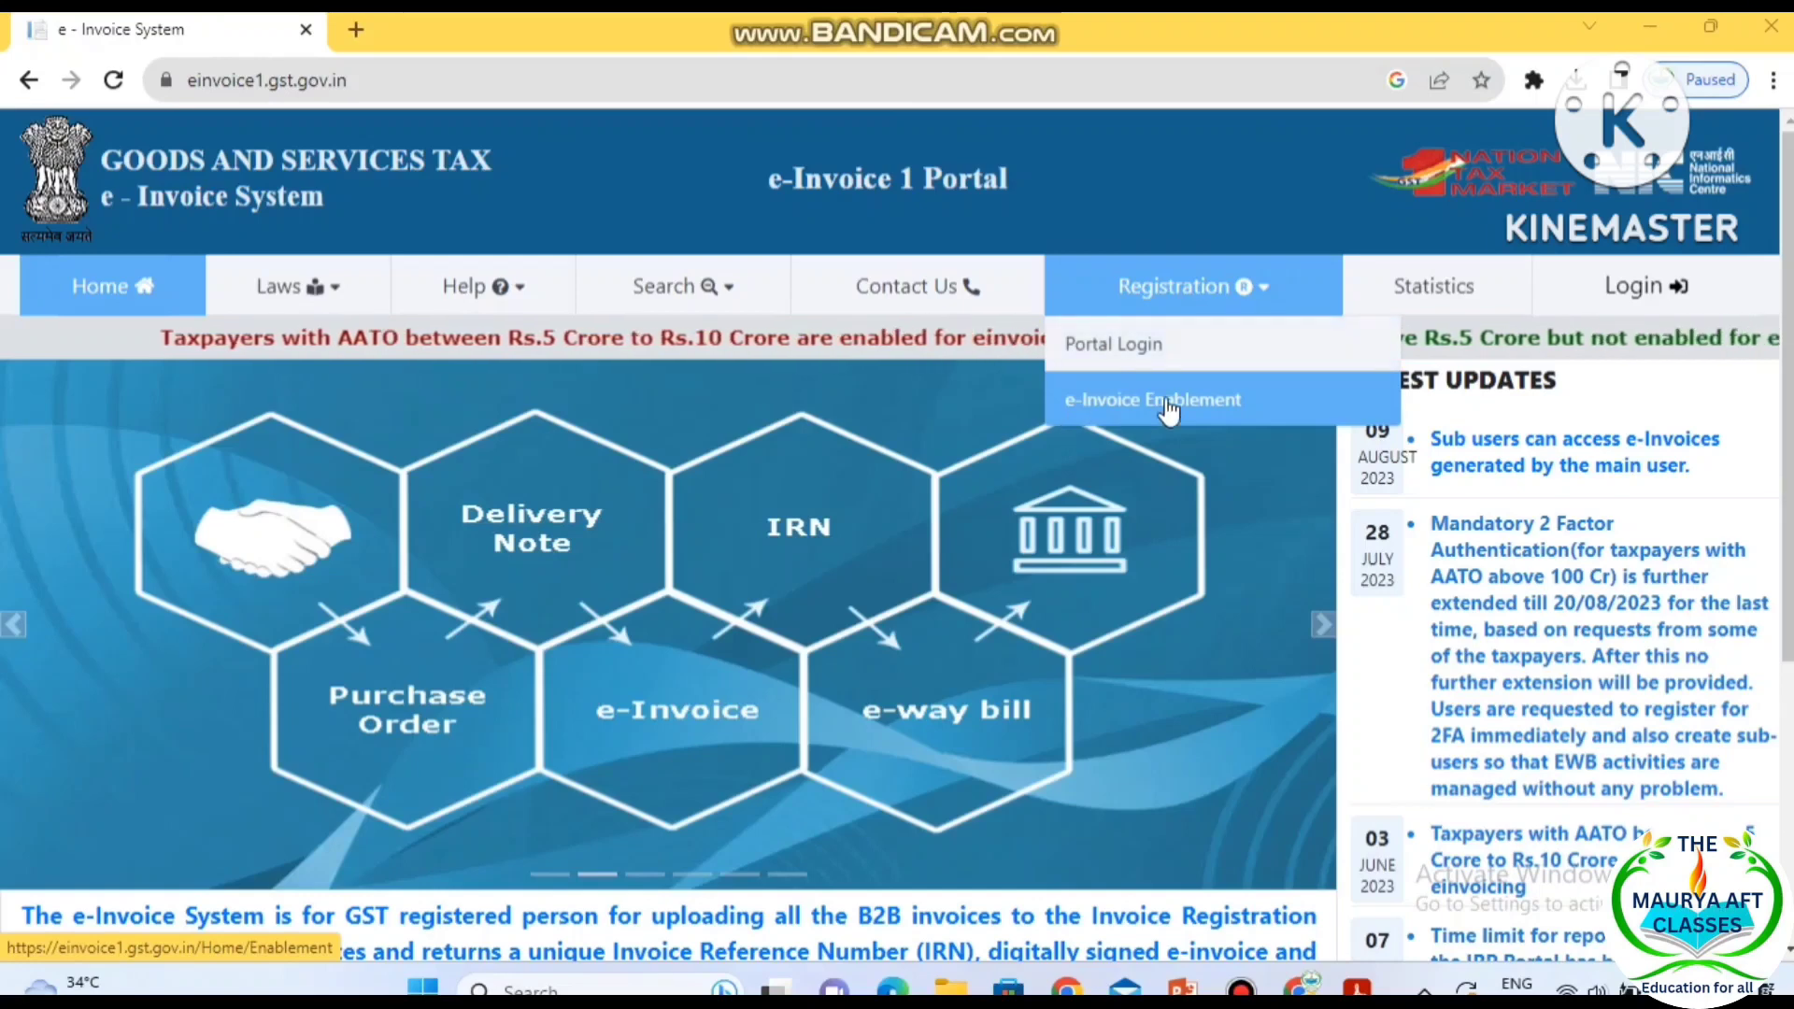
- Examine the e-Invoice registration form in the user manual, including the applicant details and the Send OTP and Update from GST Common Portal options
left_click(1089, 345)
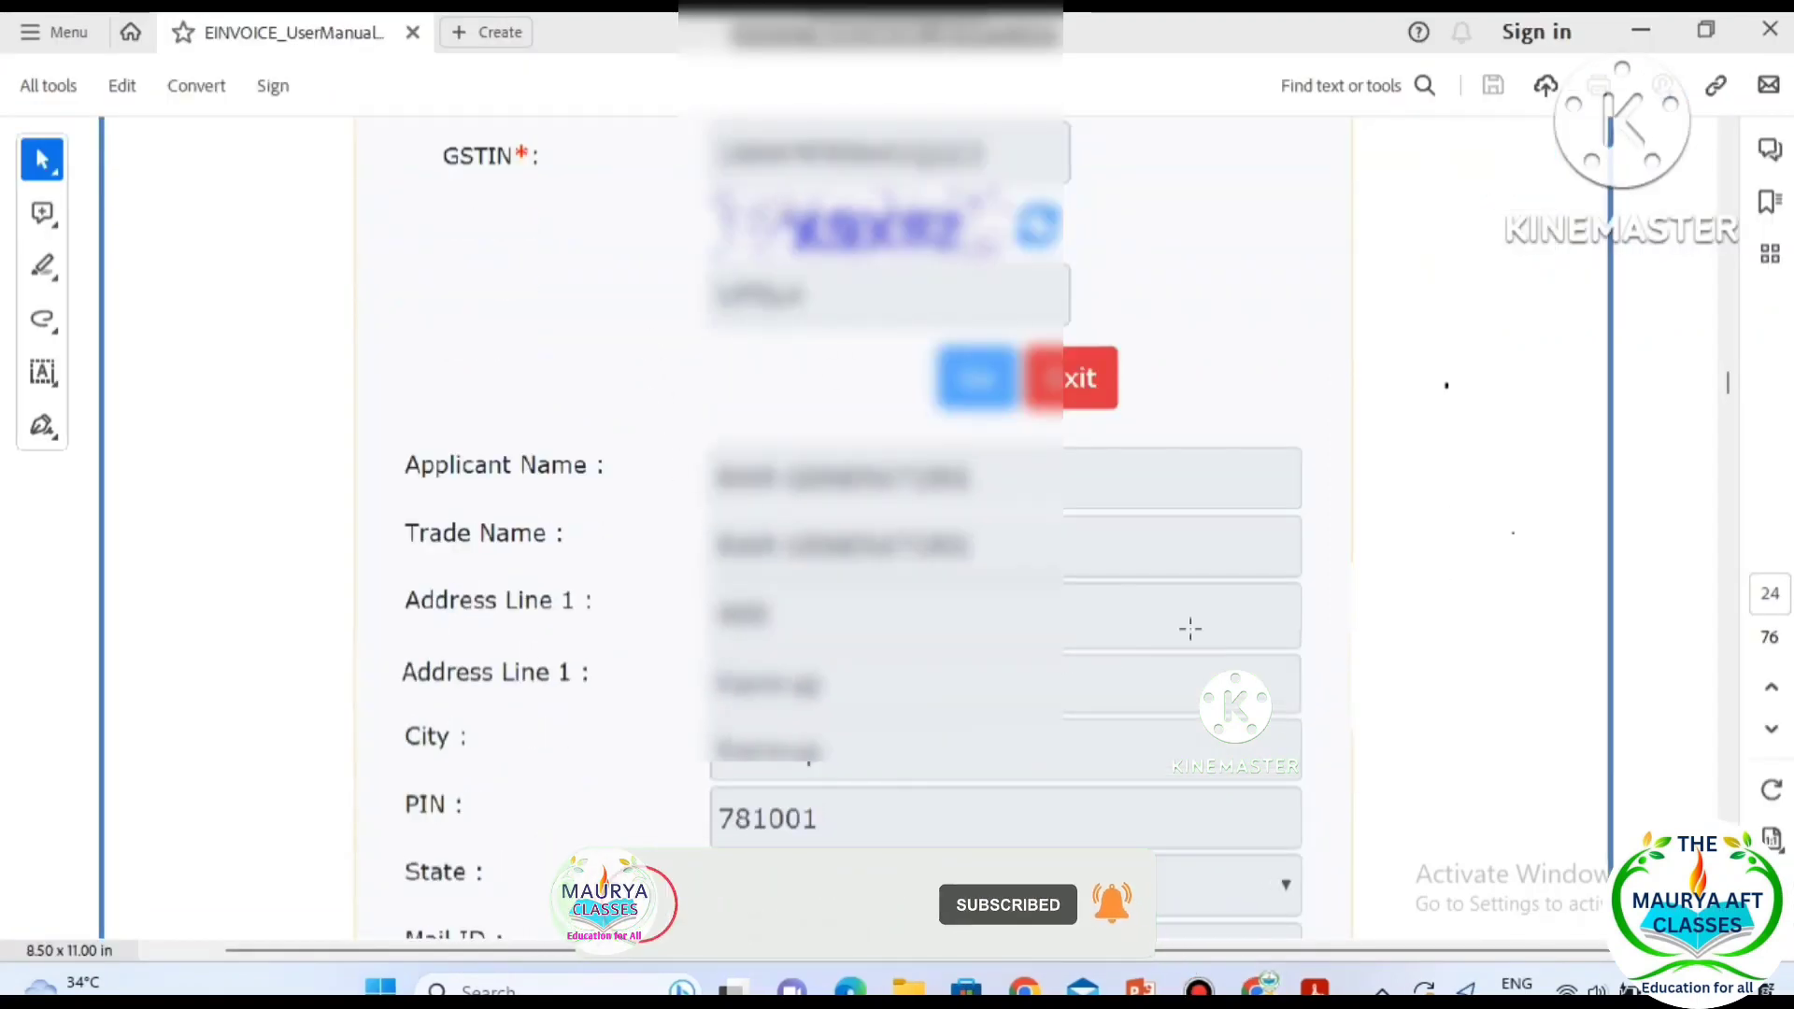
scroll(962, 591, "down", 3)
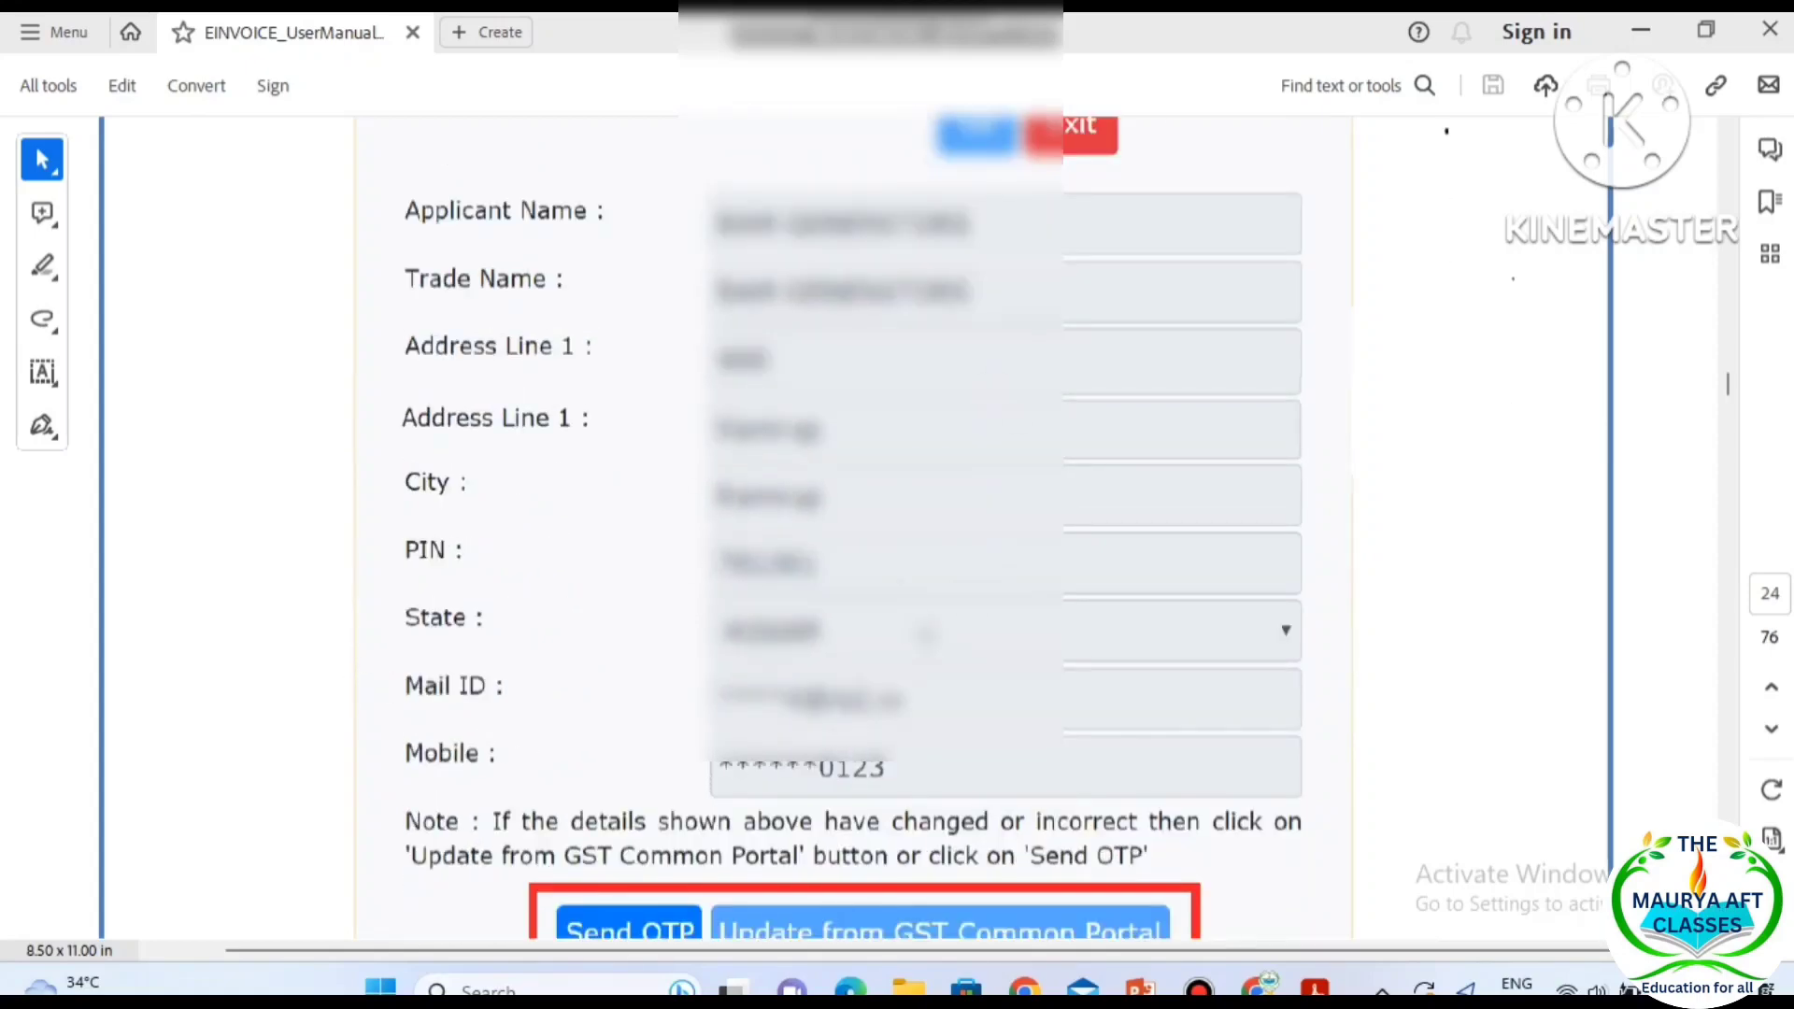
scroll(925, 635, "down", 2)
scroll(934, 616, "up", 2)
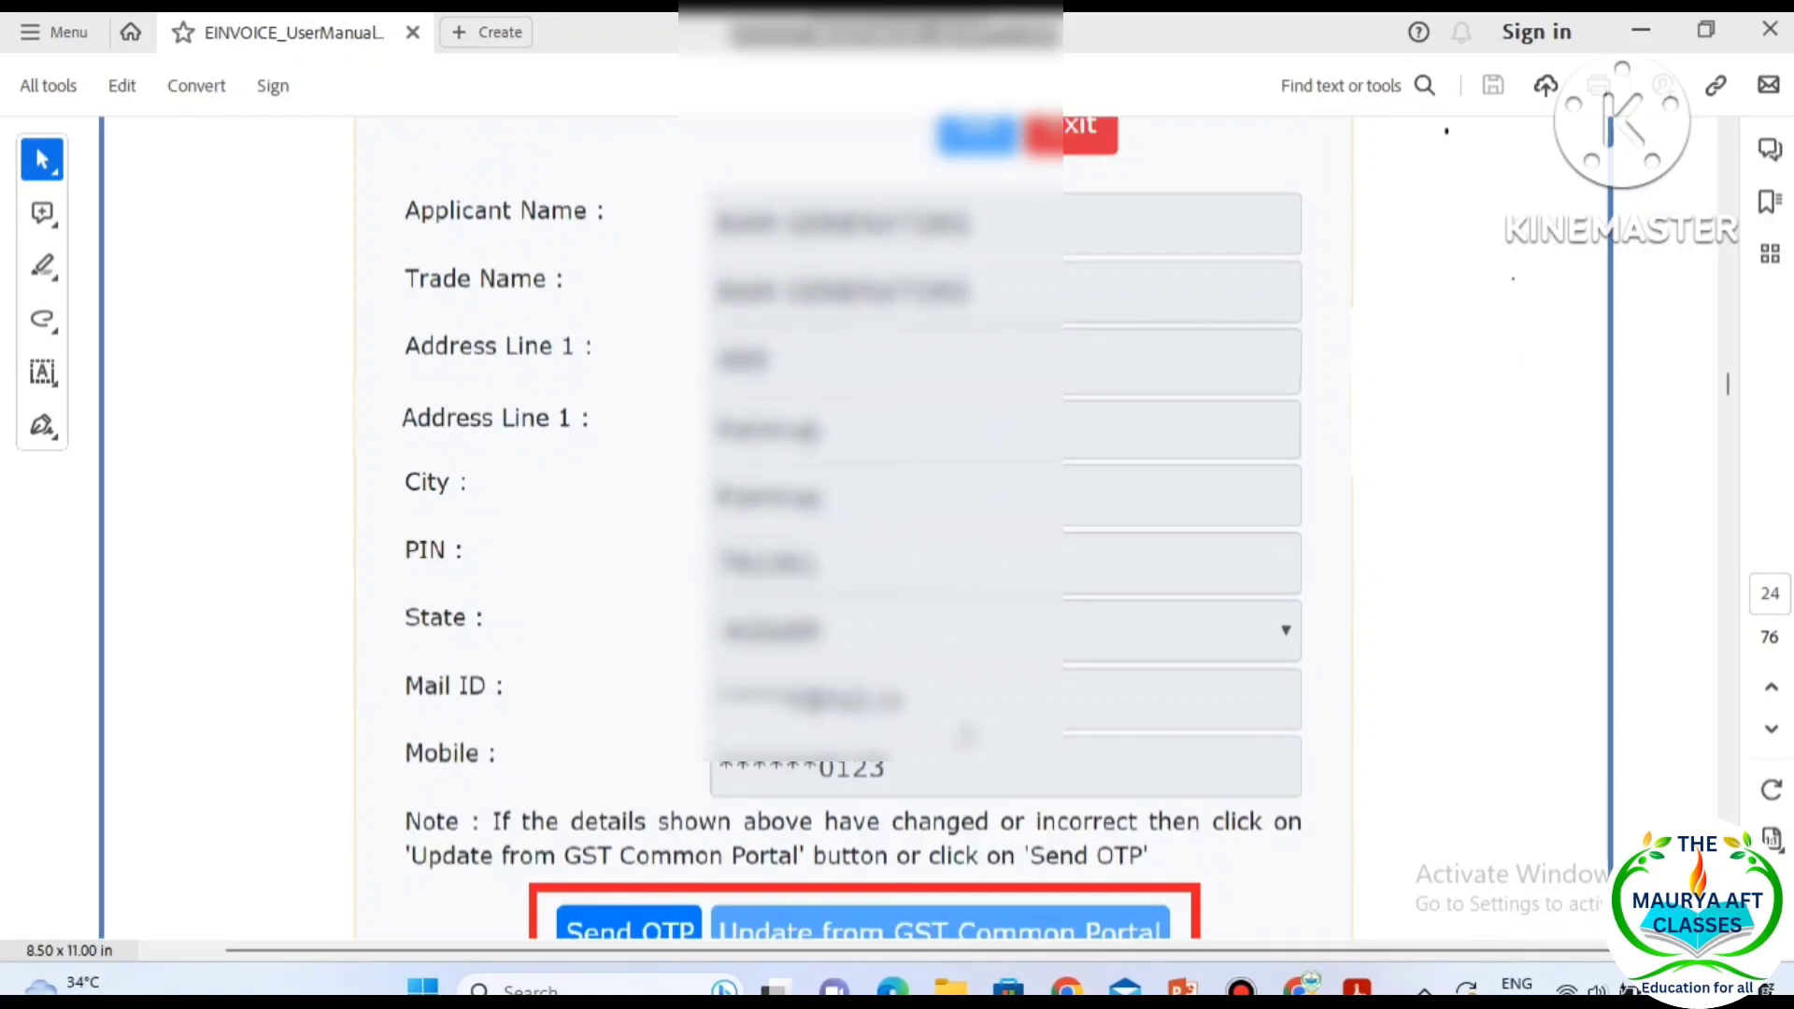
scroll(966, 736, "down", 2)
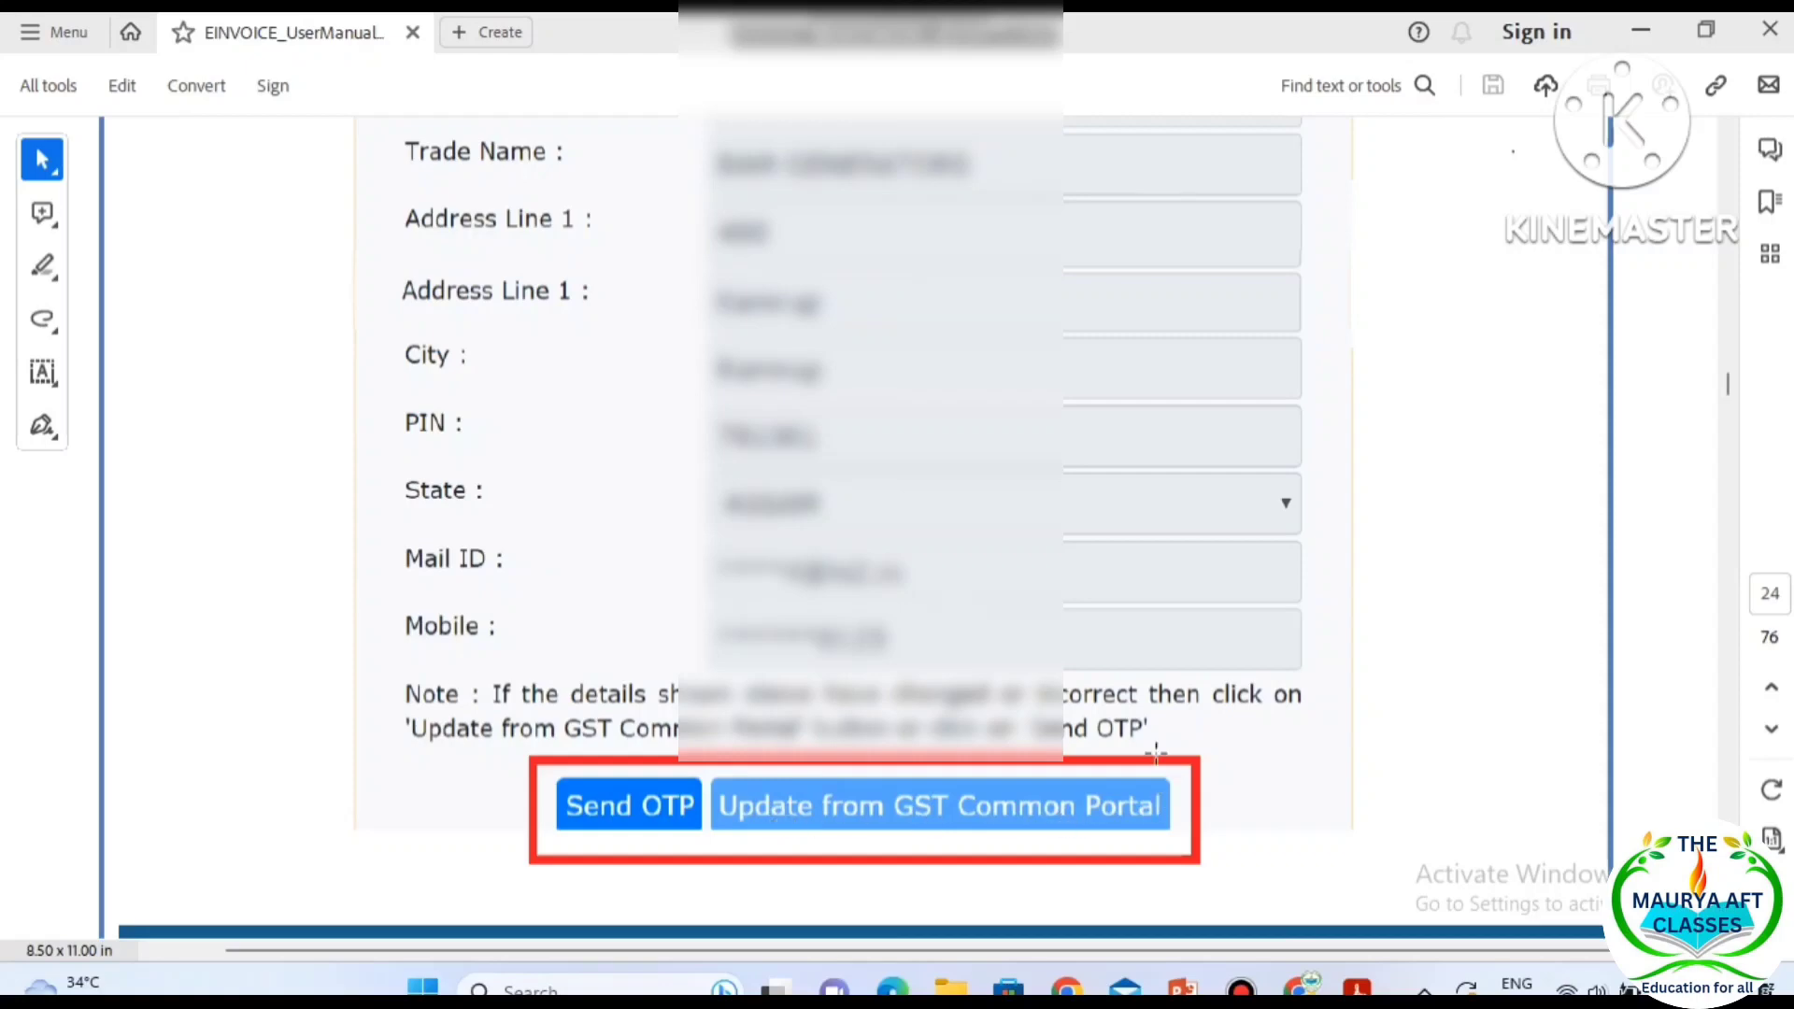
scroll(1007, 811, "up", 2)
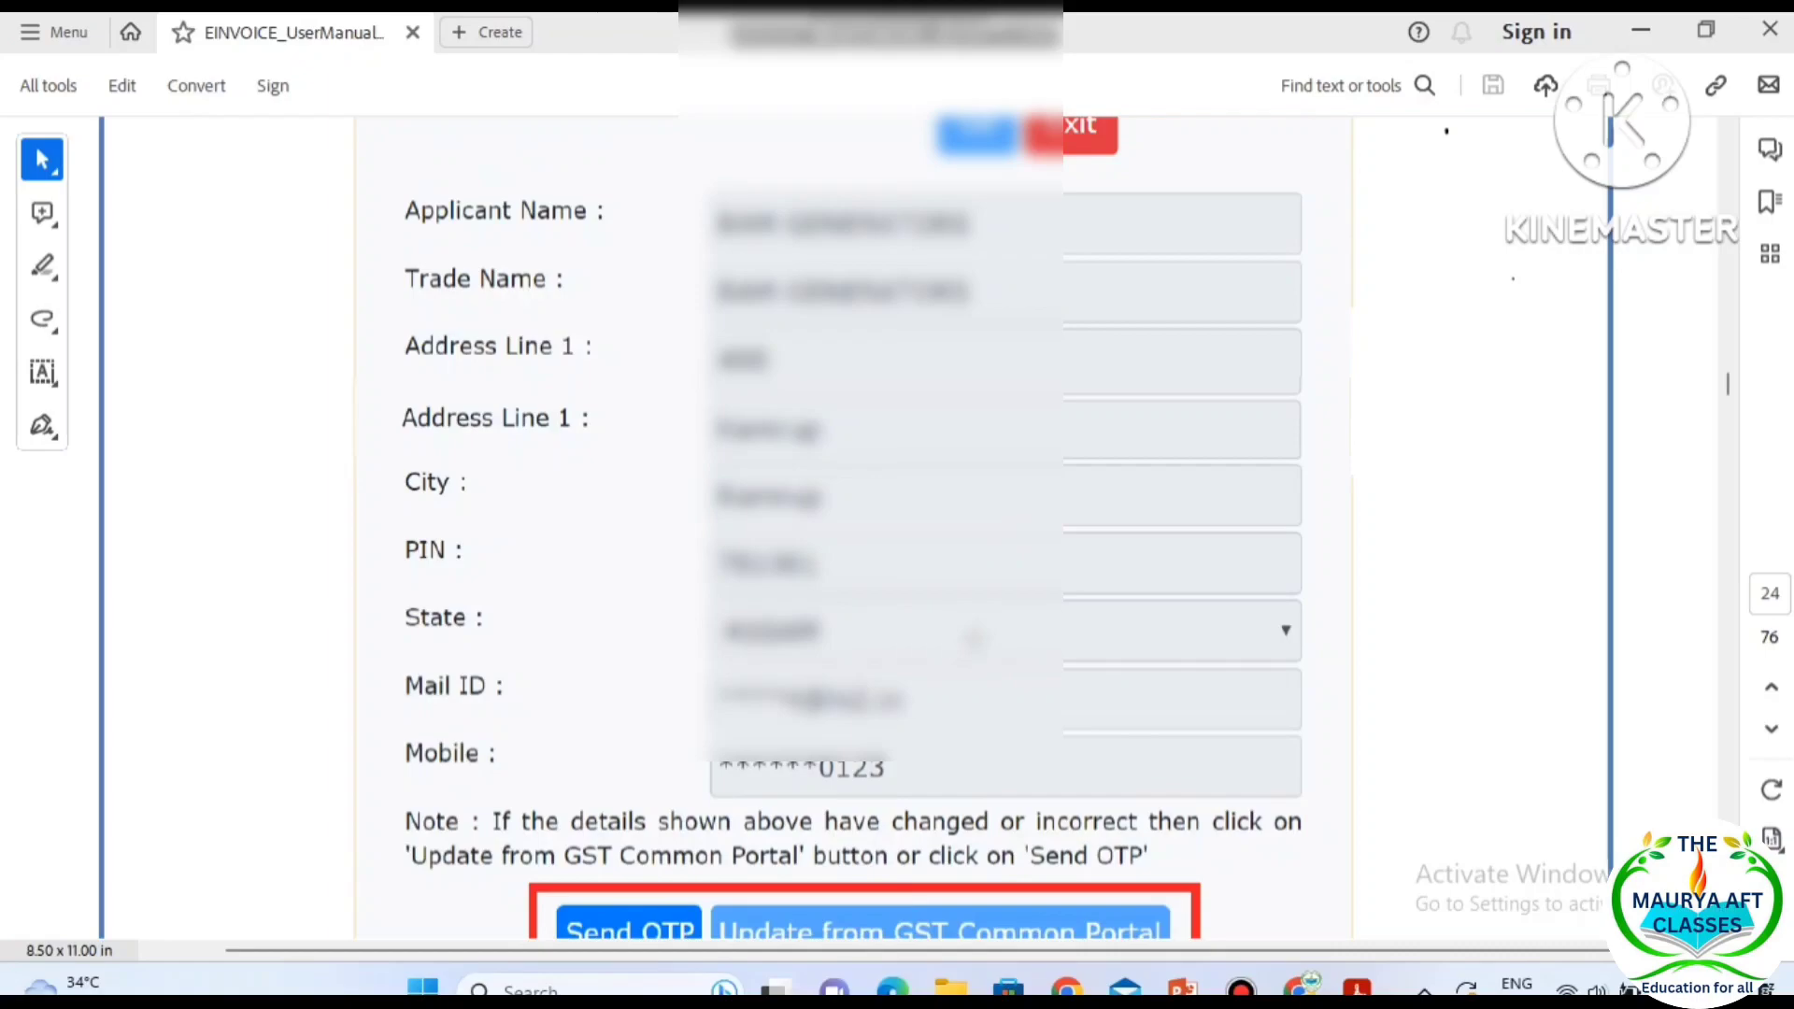
scroll(972, 639, "down", 2)
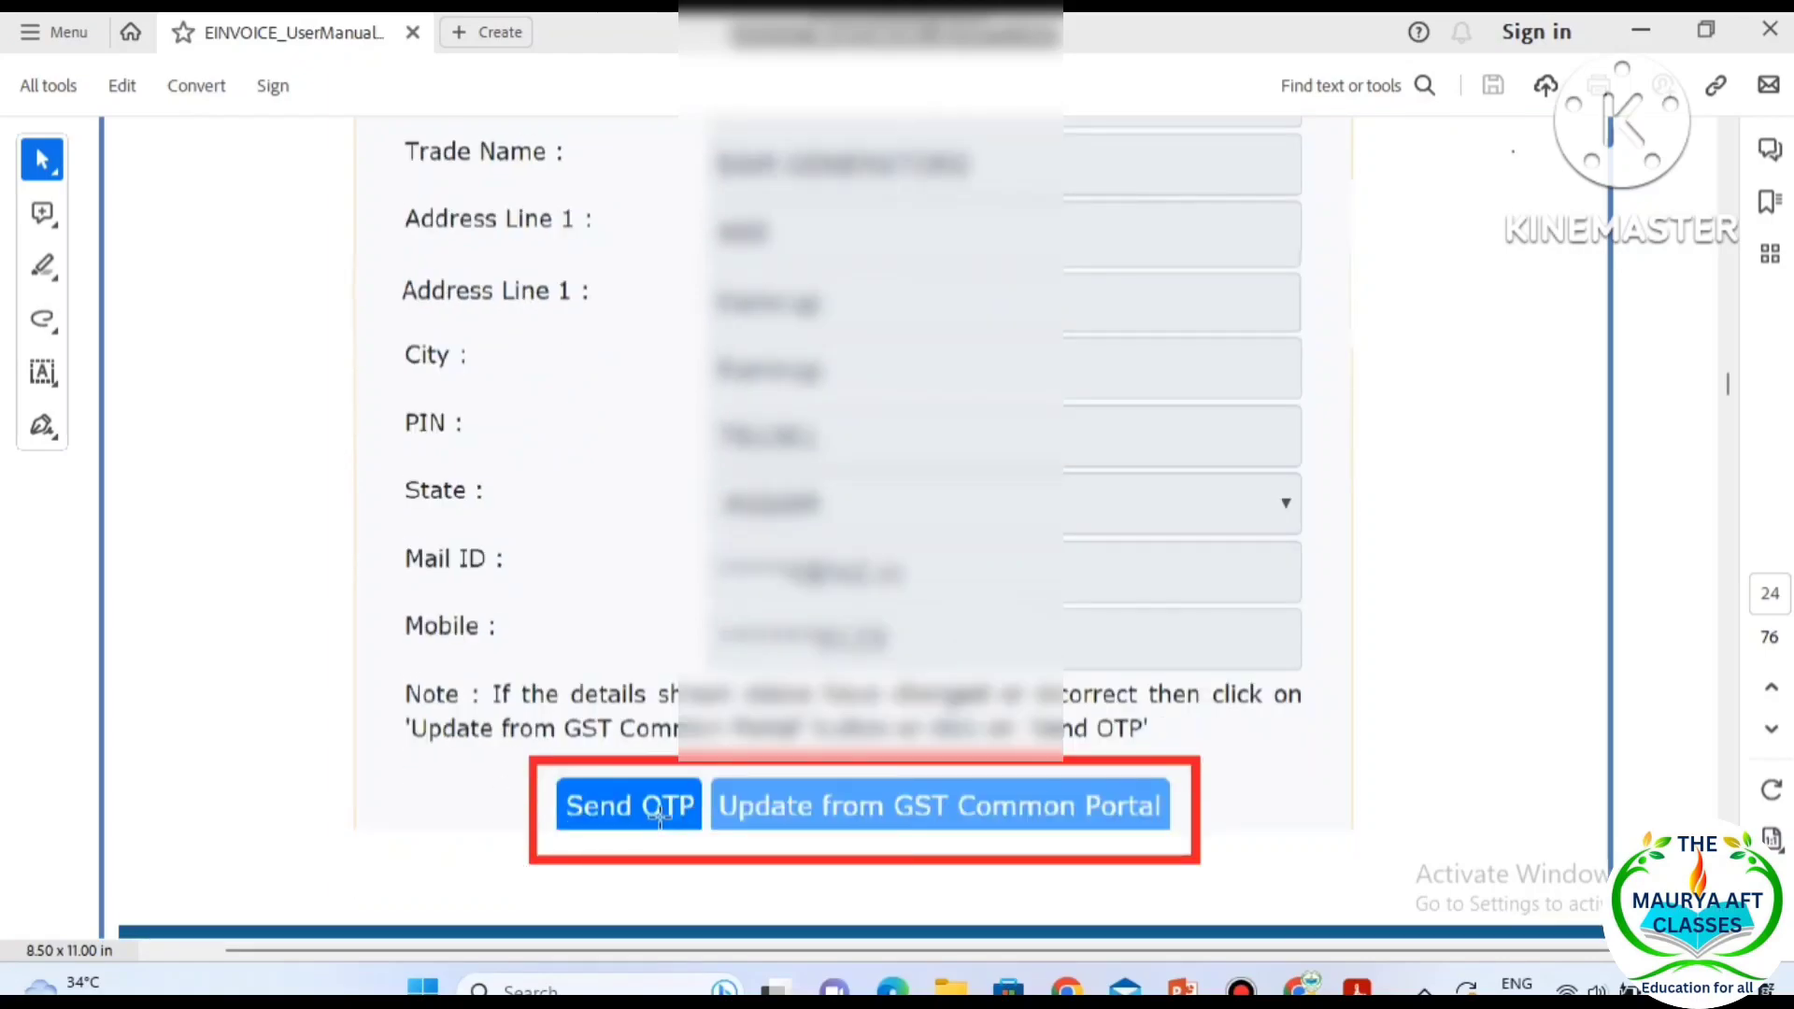
scroll(659, 815, "down", 20)
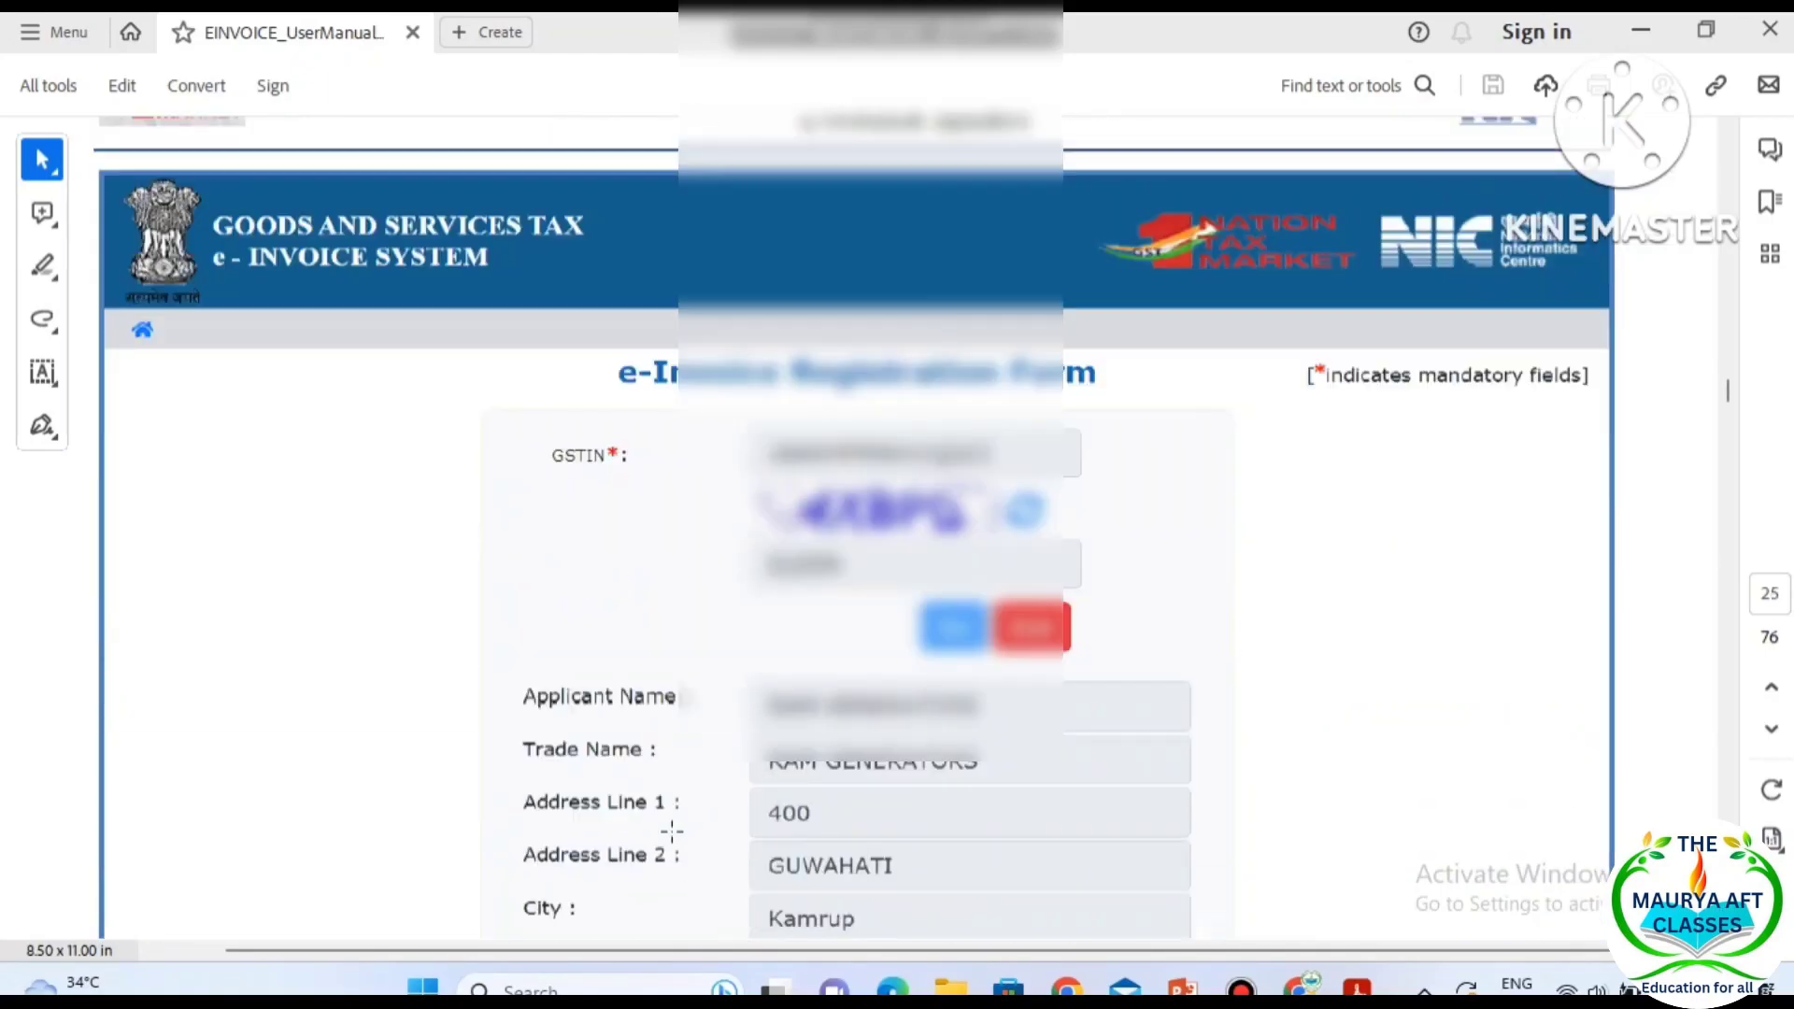
scroll(713, 779, "down", 10)
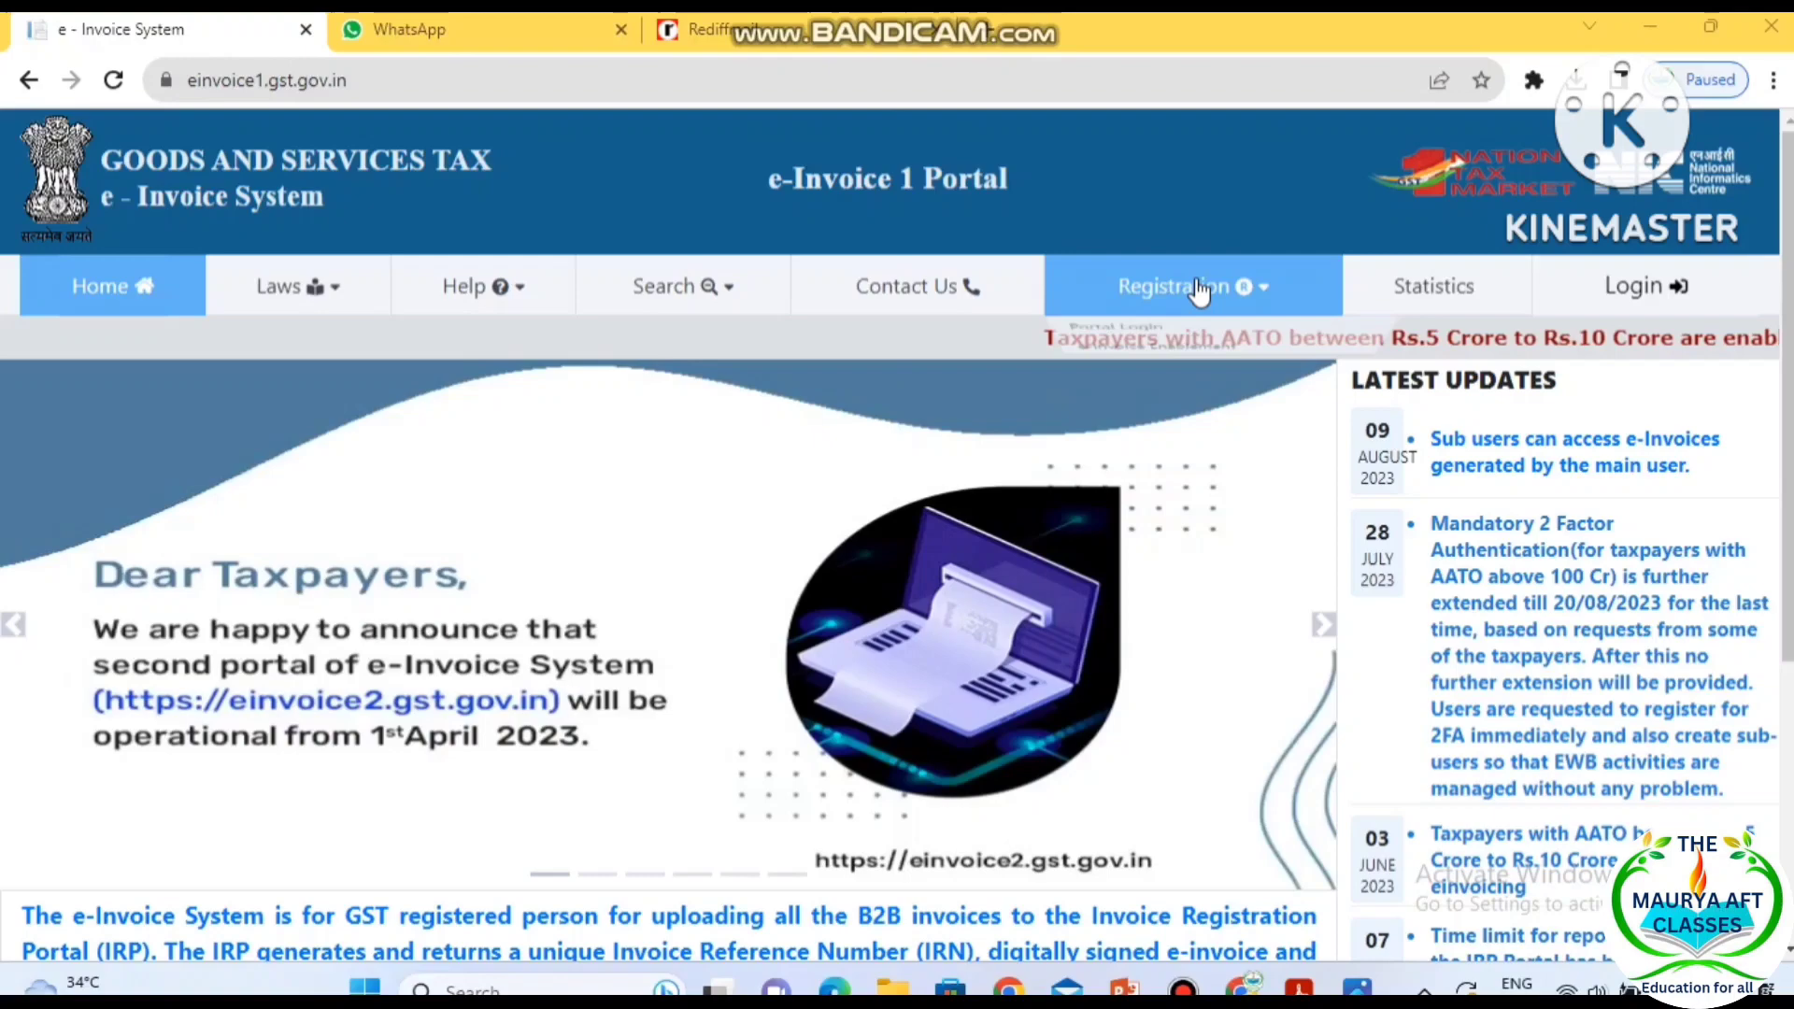
left_click(1205, 285)
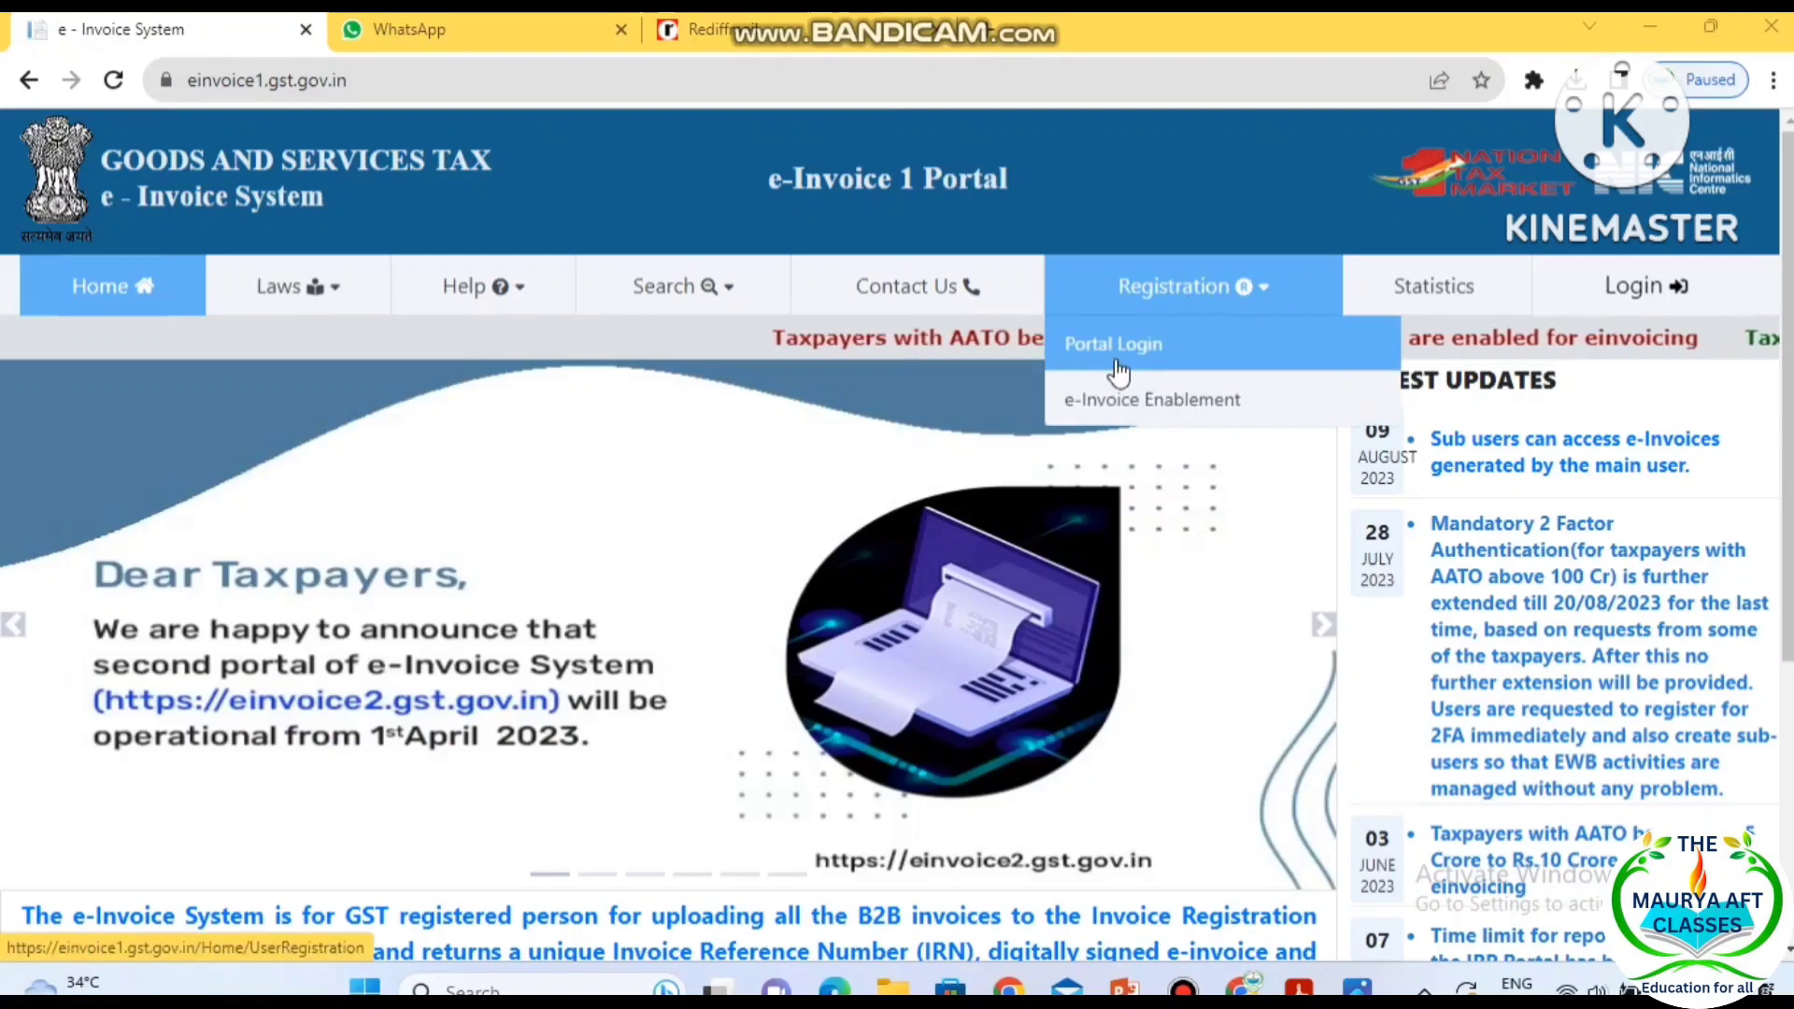
left_click(1649, 289)
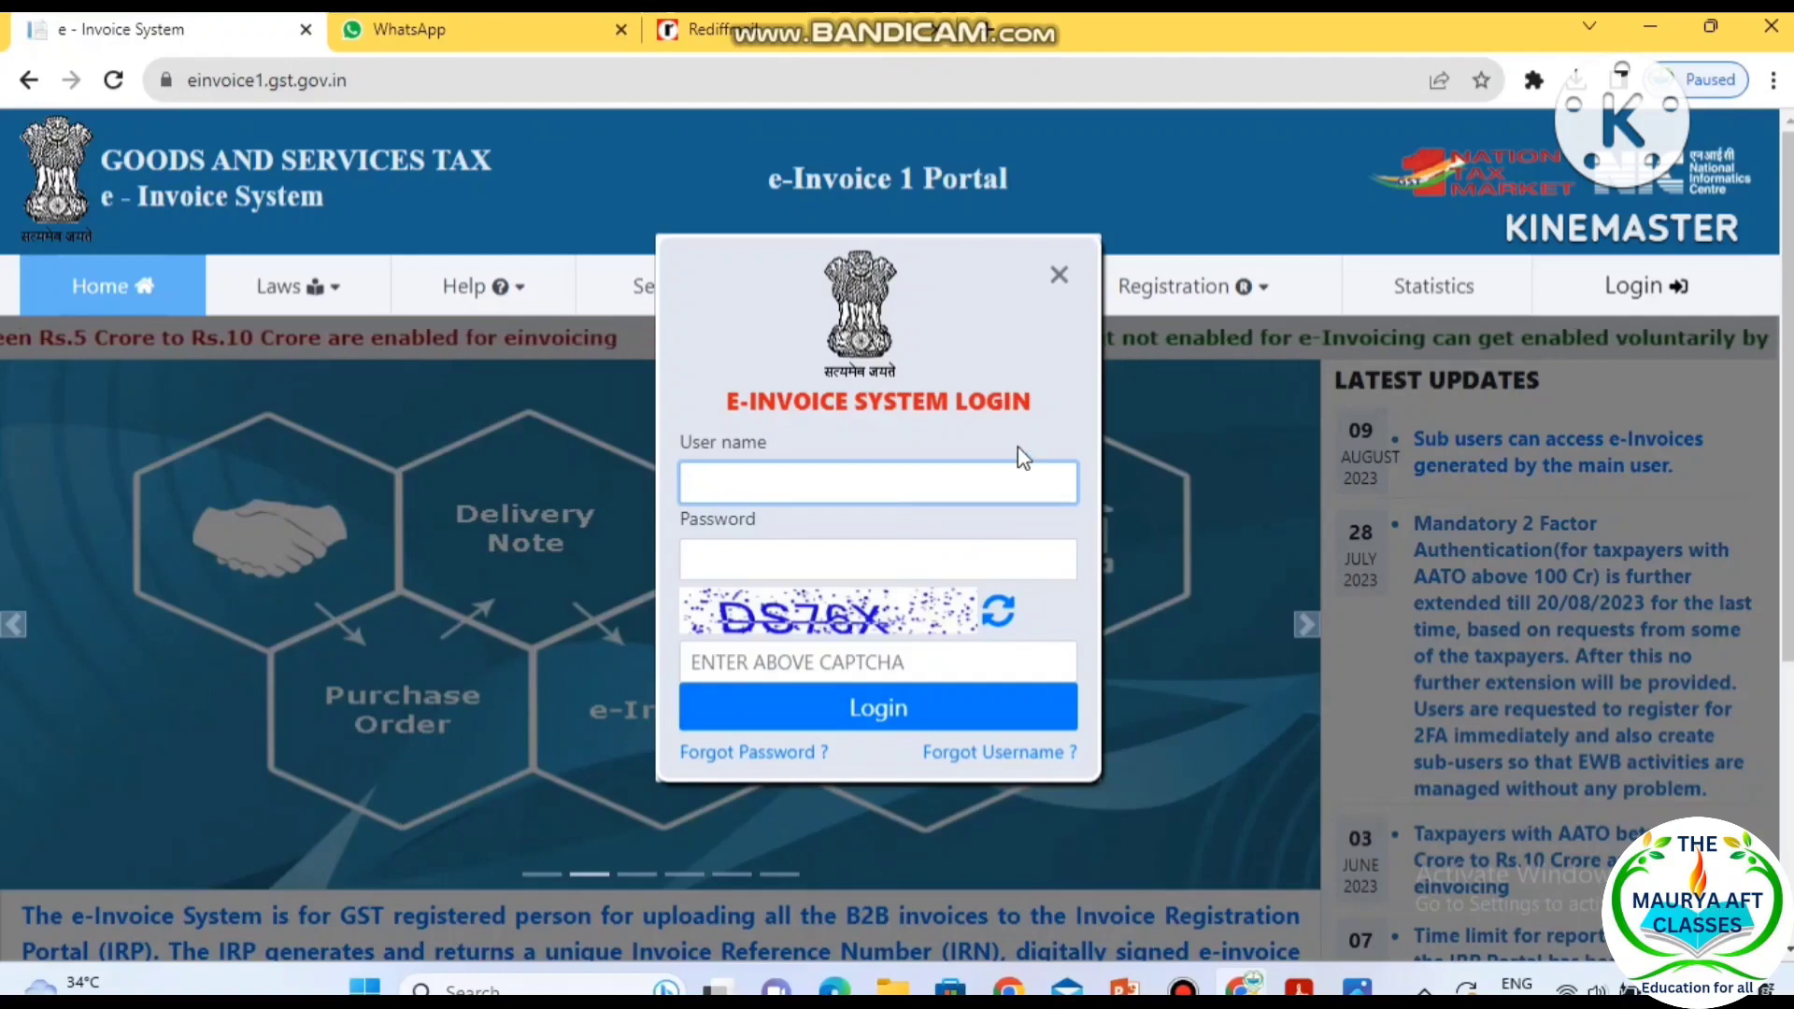
left_click(1058, 275)
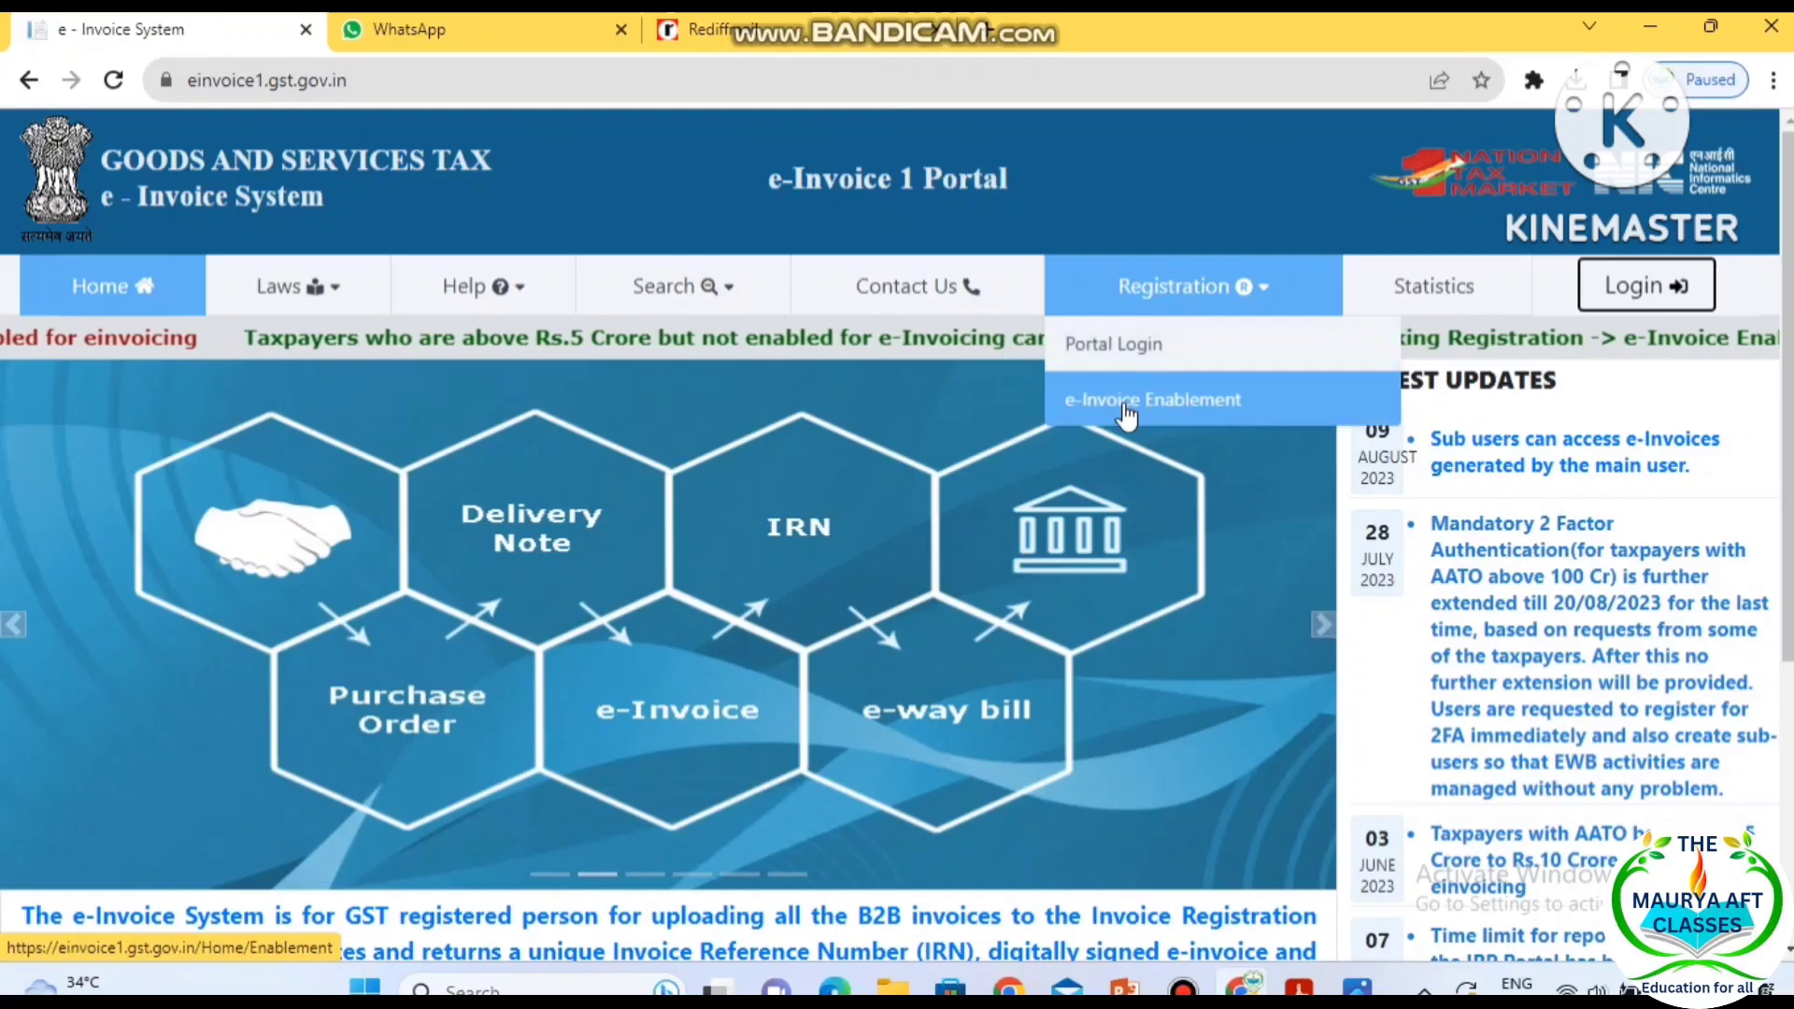
- Open the e-Invoice Enablement form on the portal and tick the declaration to enable the GSTINs for e-invoicing
left_click(1075, 397)
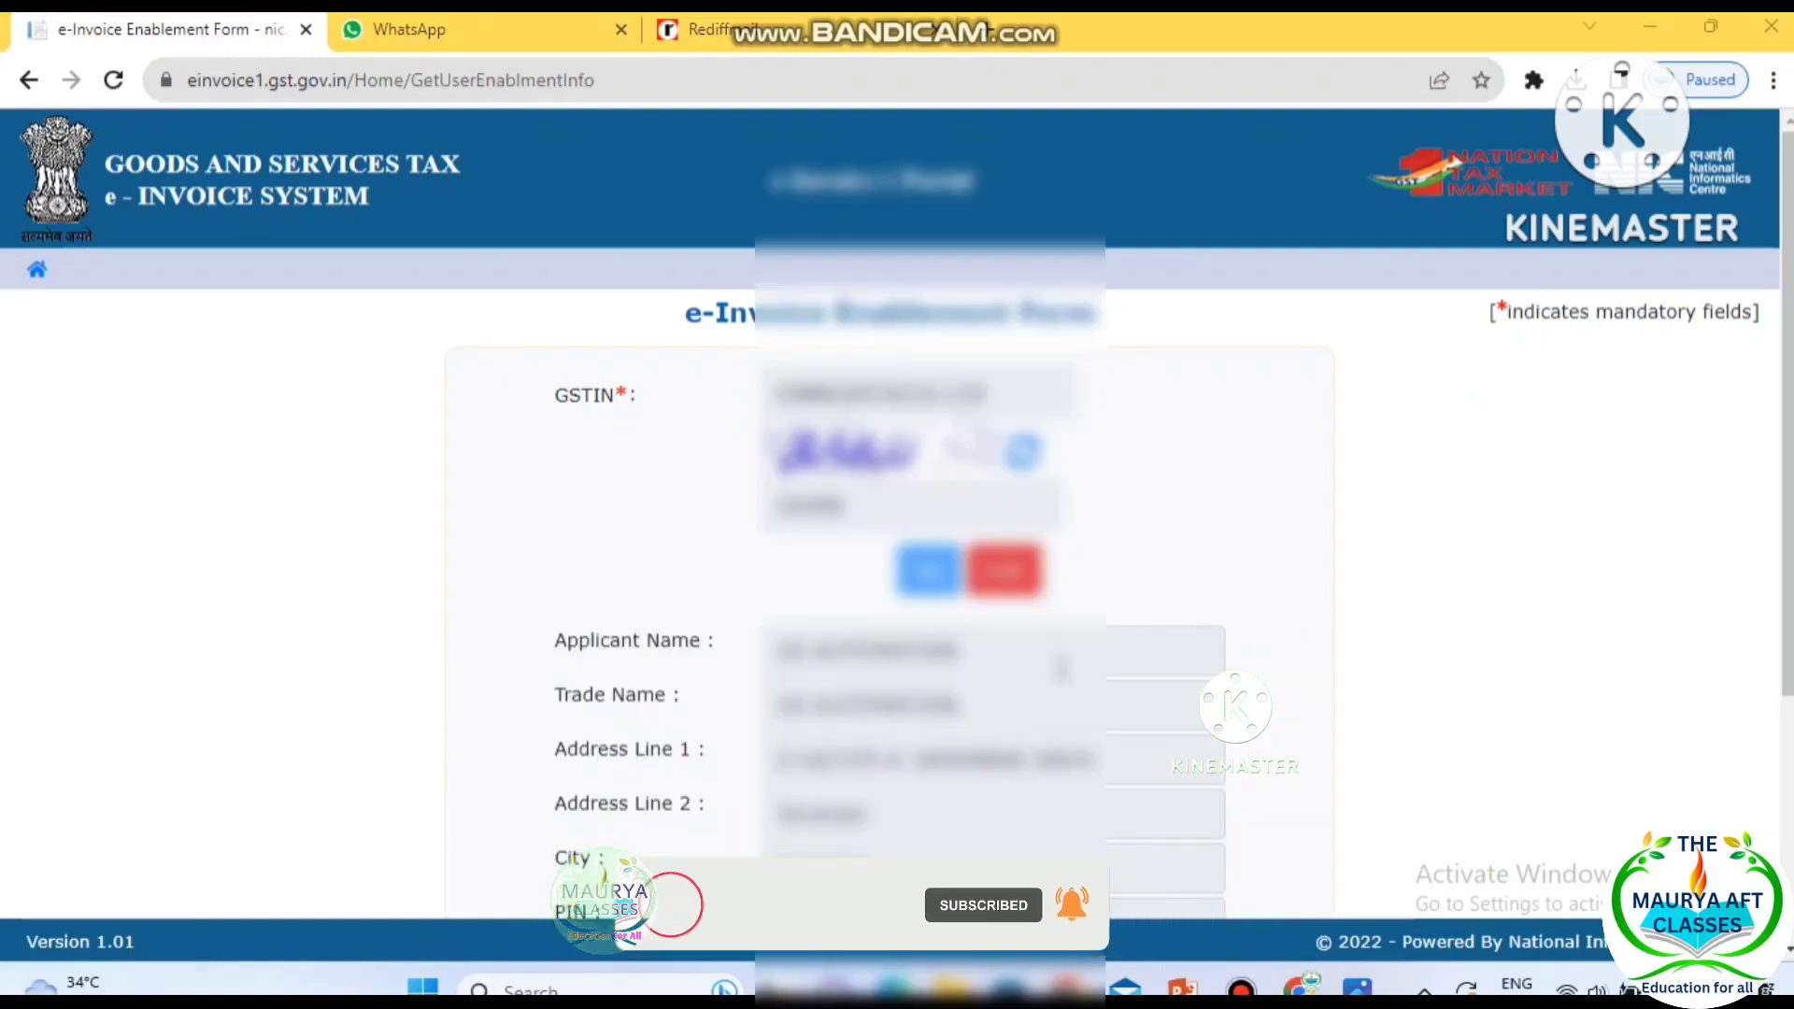
scroll(897, 514, "down", 4)
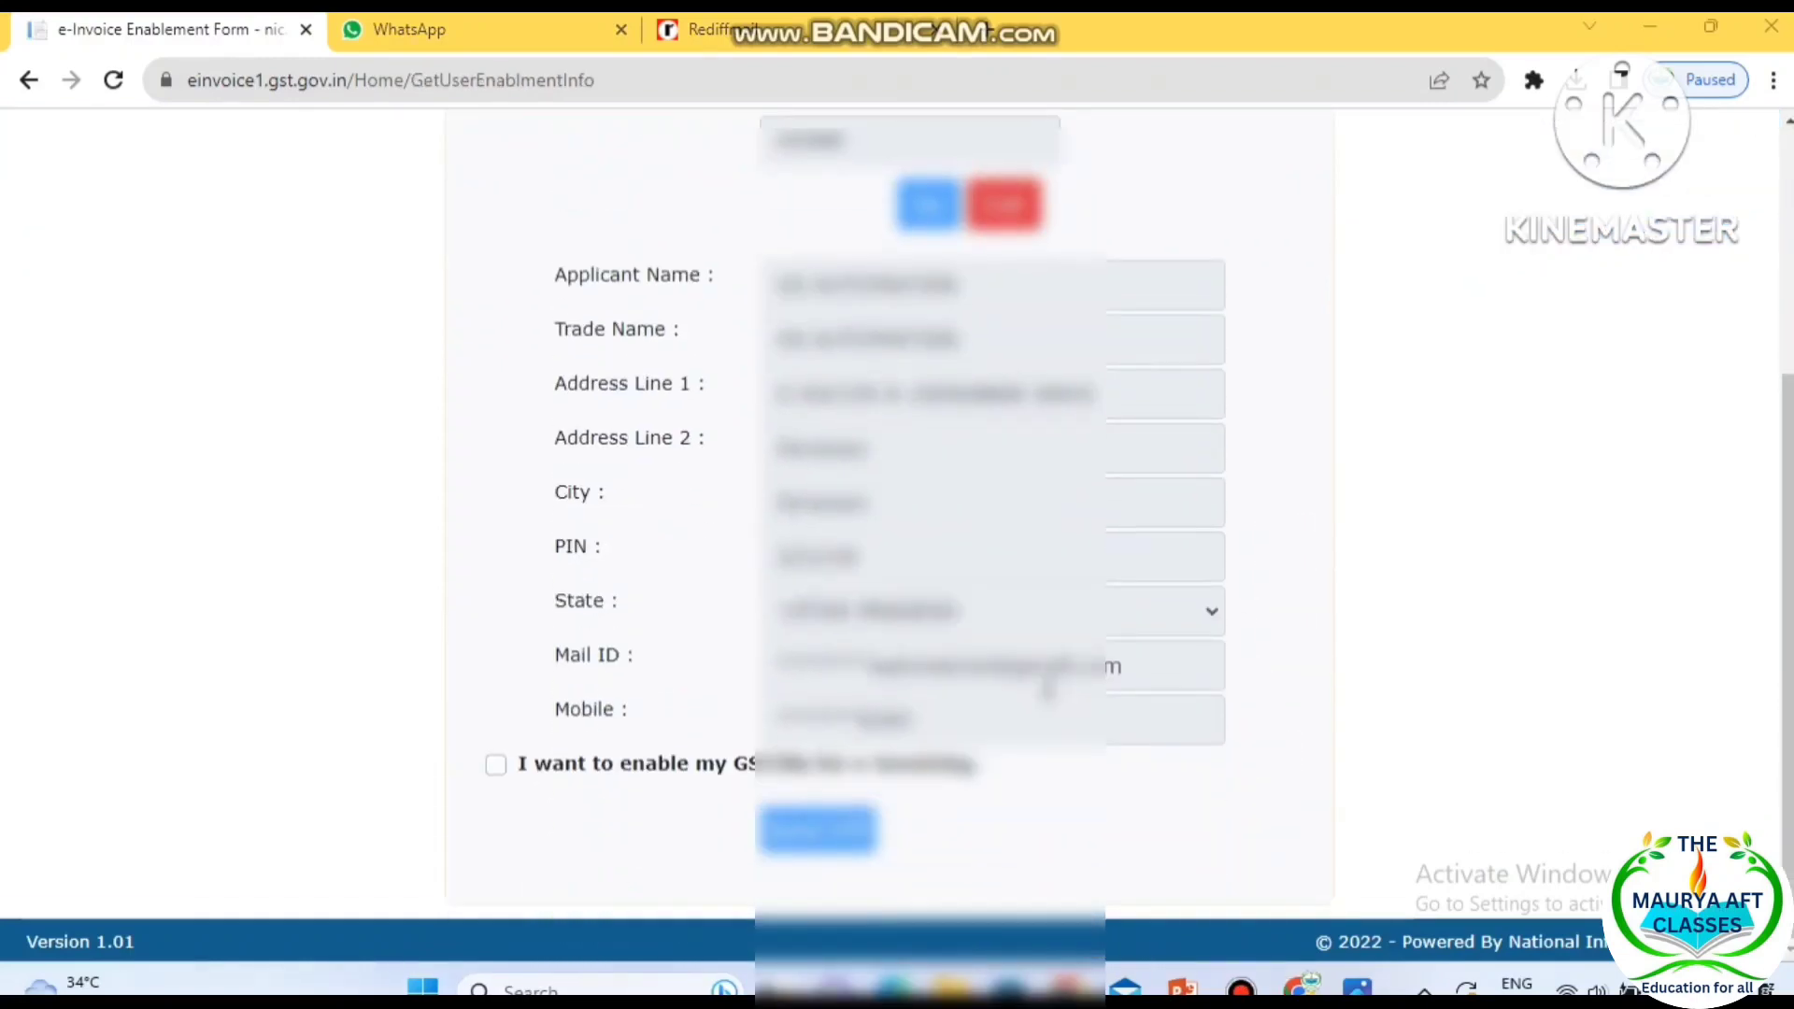
left_click(496, 767)
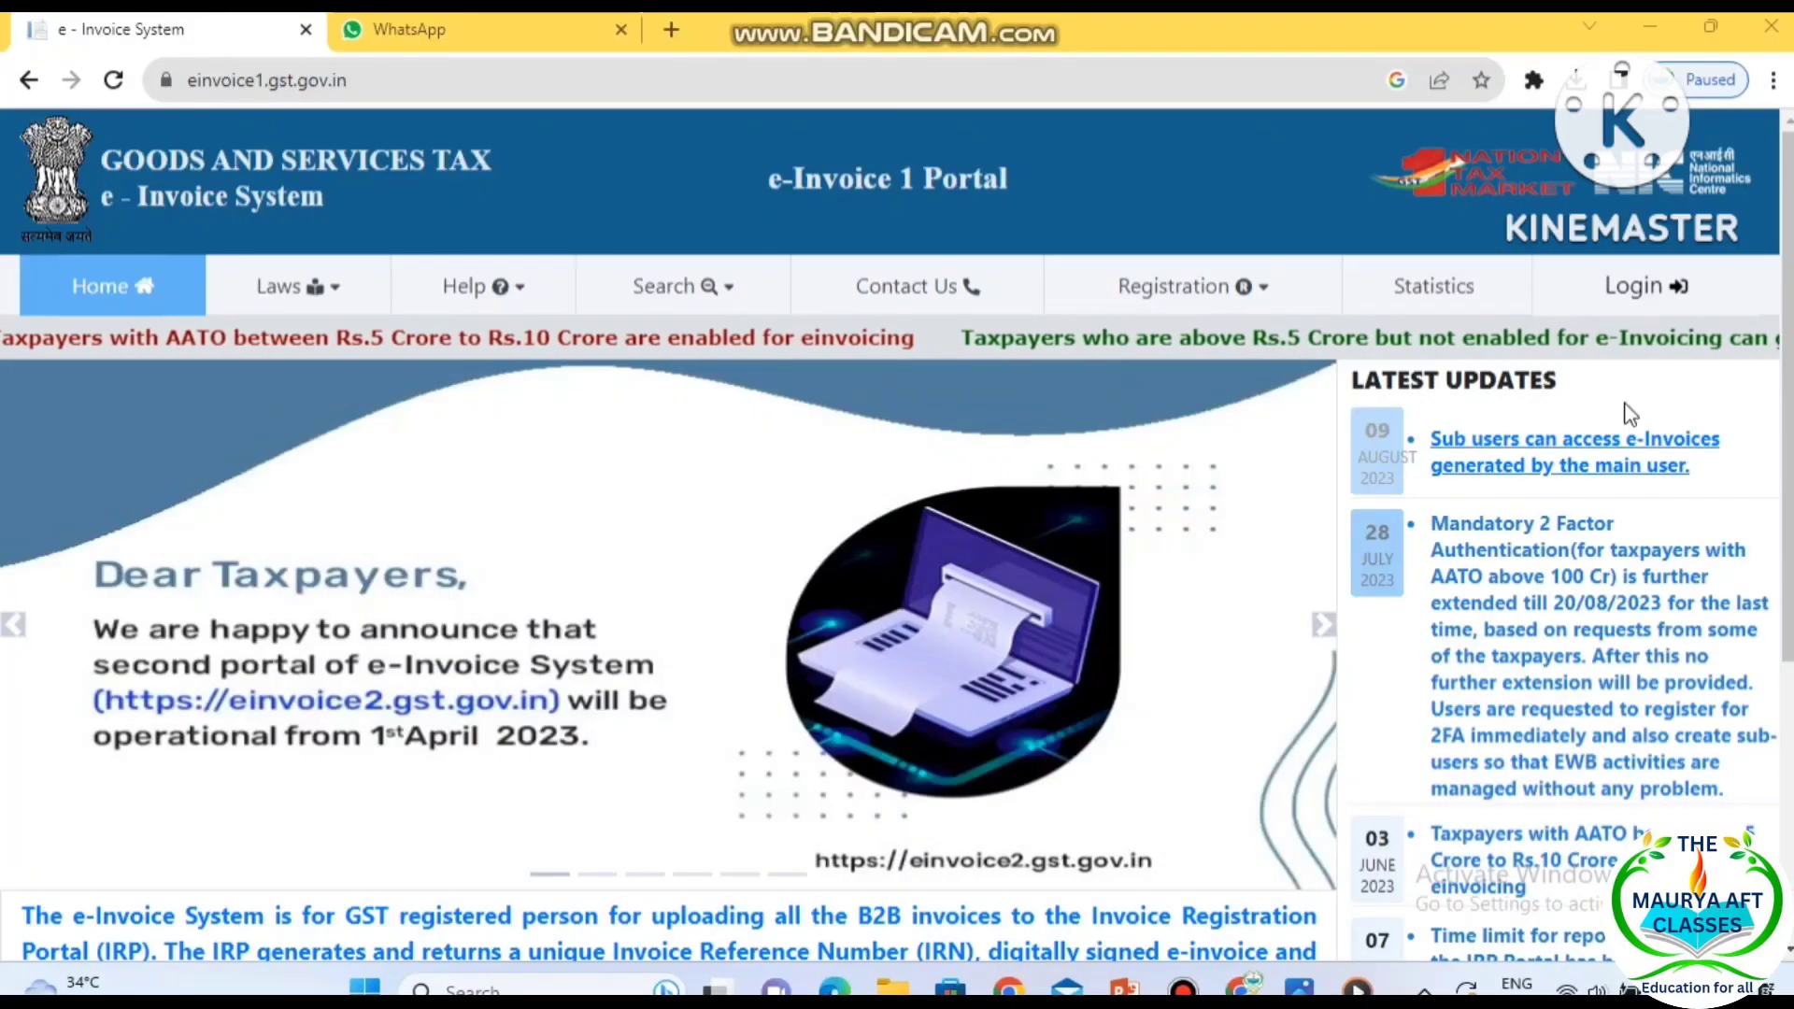
- Open the portal login, and review the image viewer screenshots showing Create API User and its OTP verification
left_click(1646, 286)
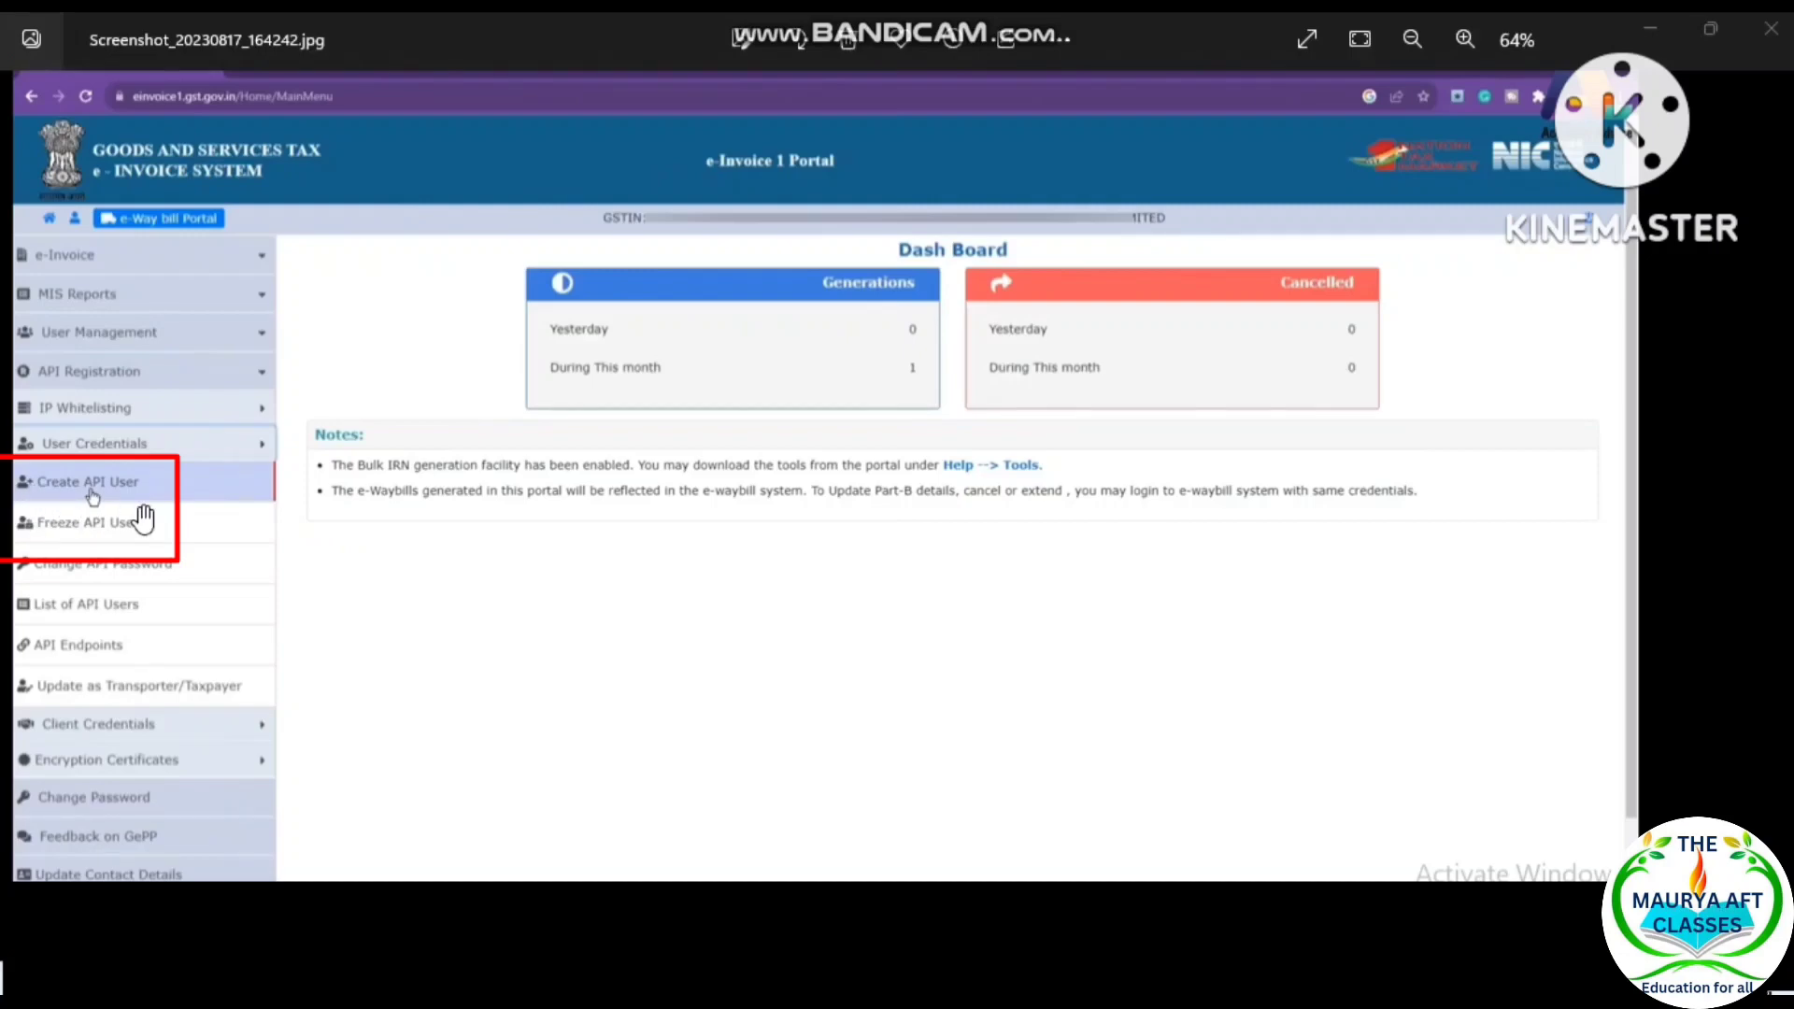
key("Right")
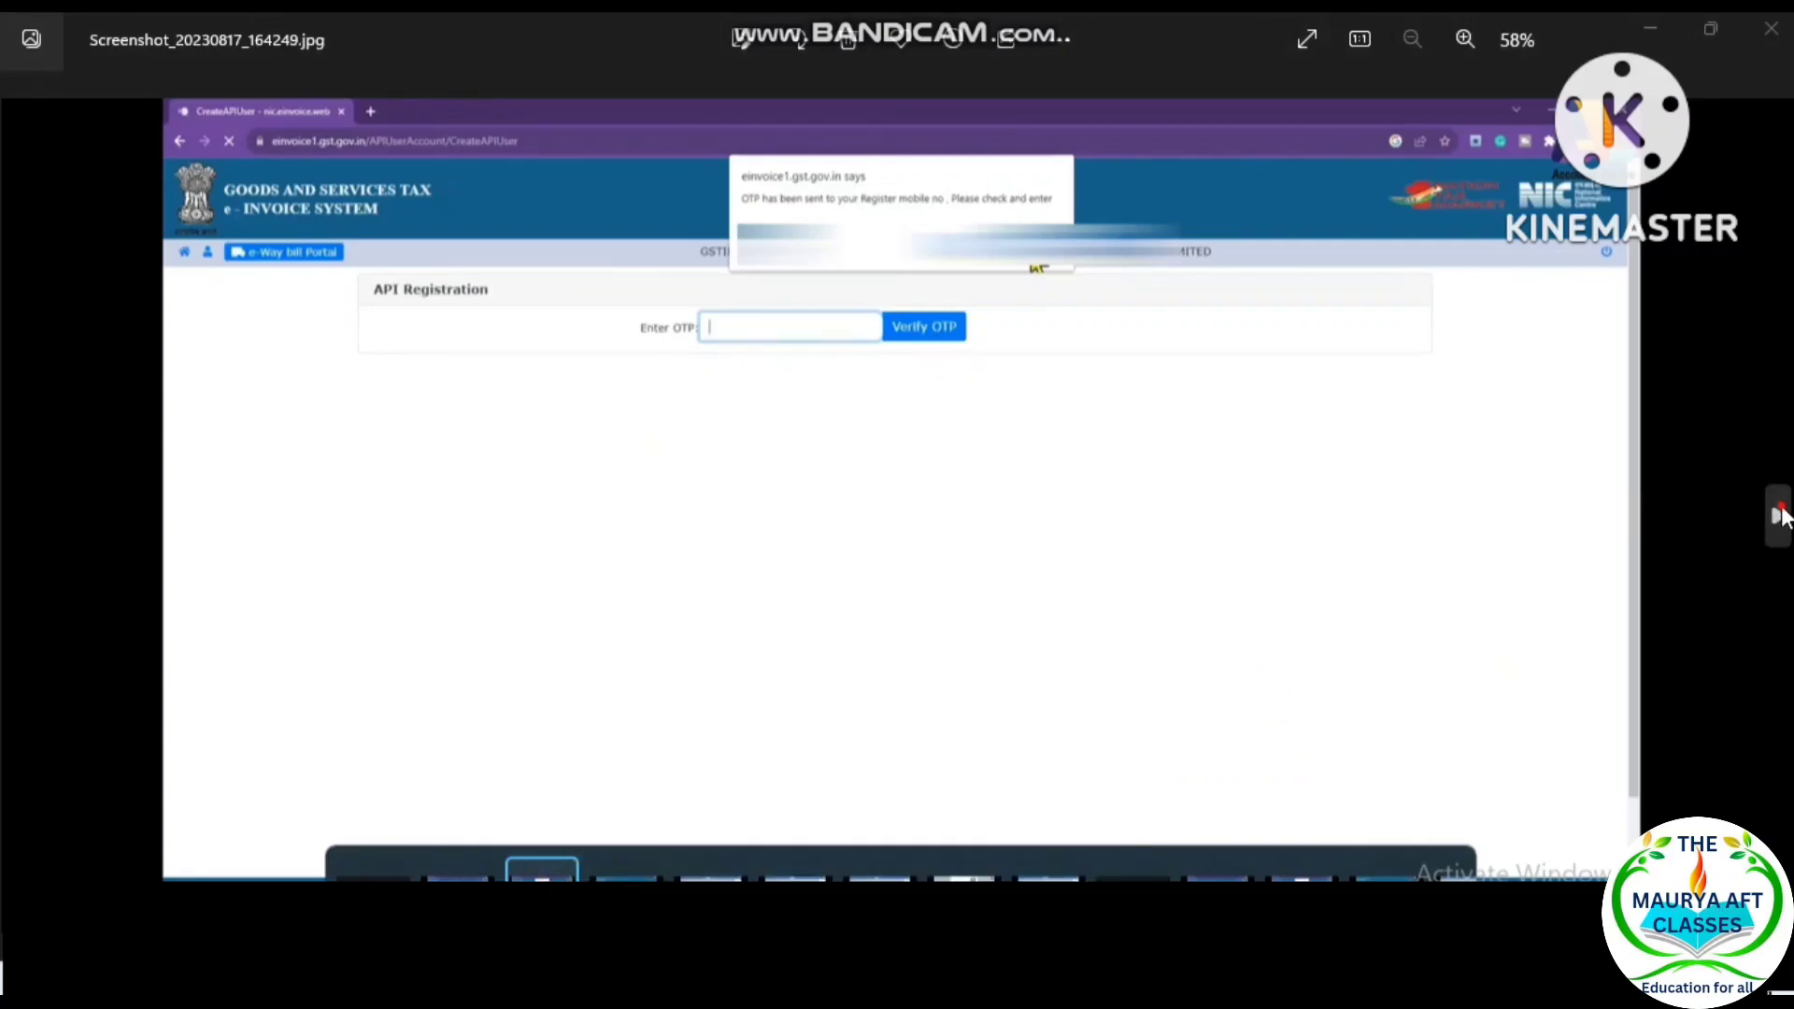
left_click(1780, 517)
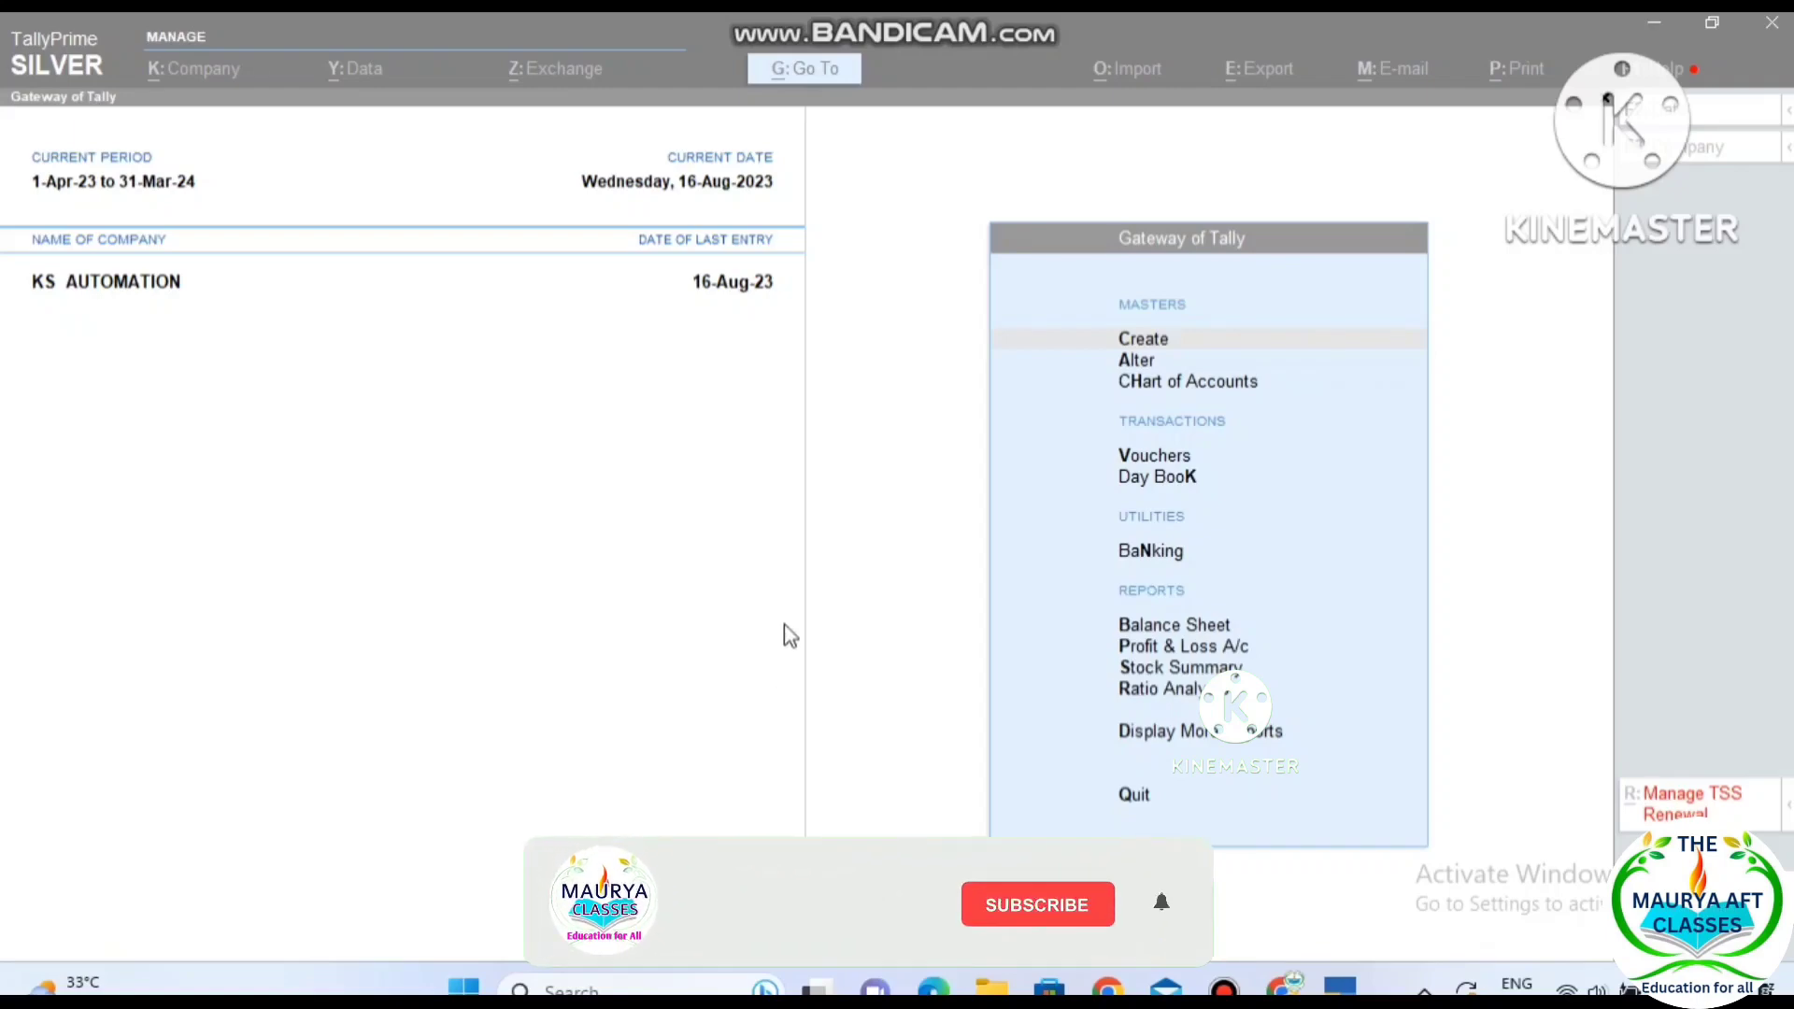
- Switch to TallyPrime and open the GST details from the KS AUTOMATION company features, with GST set to Yes
left_click(804, 568)
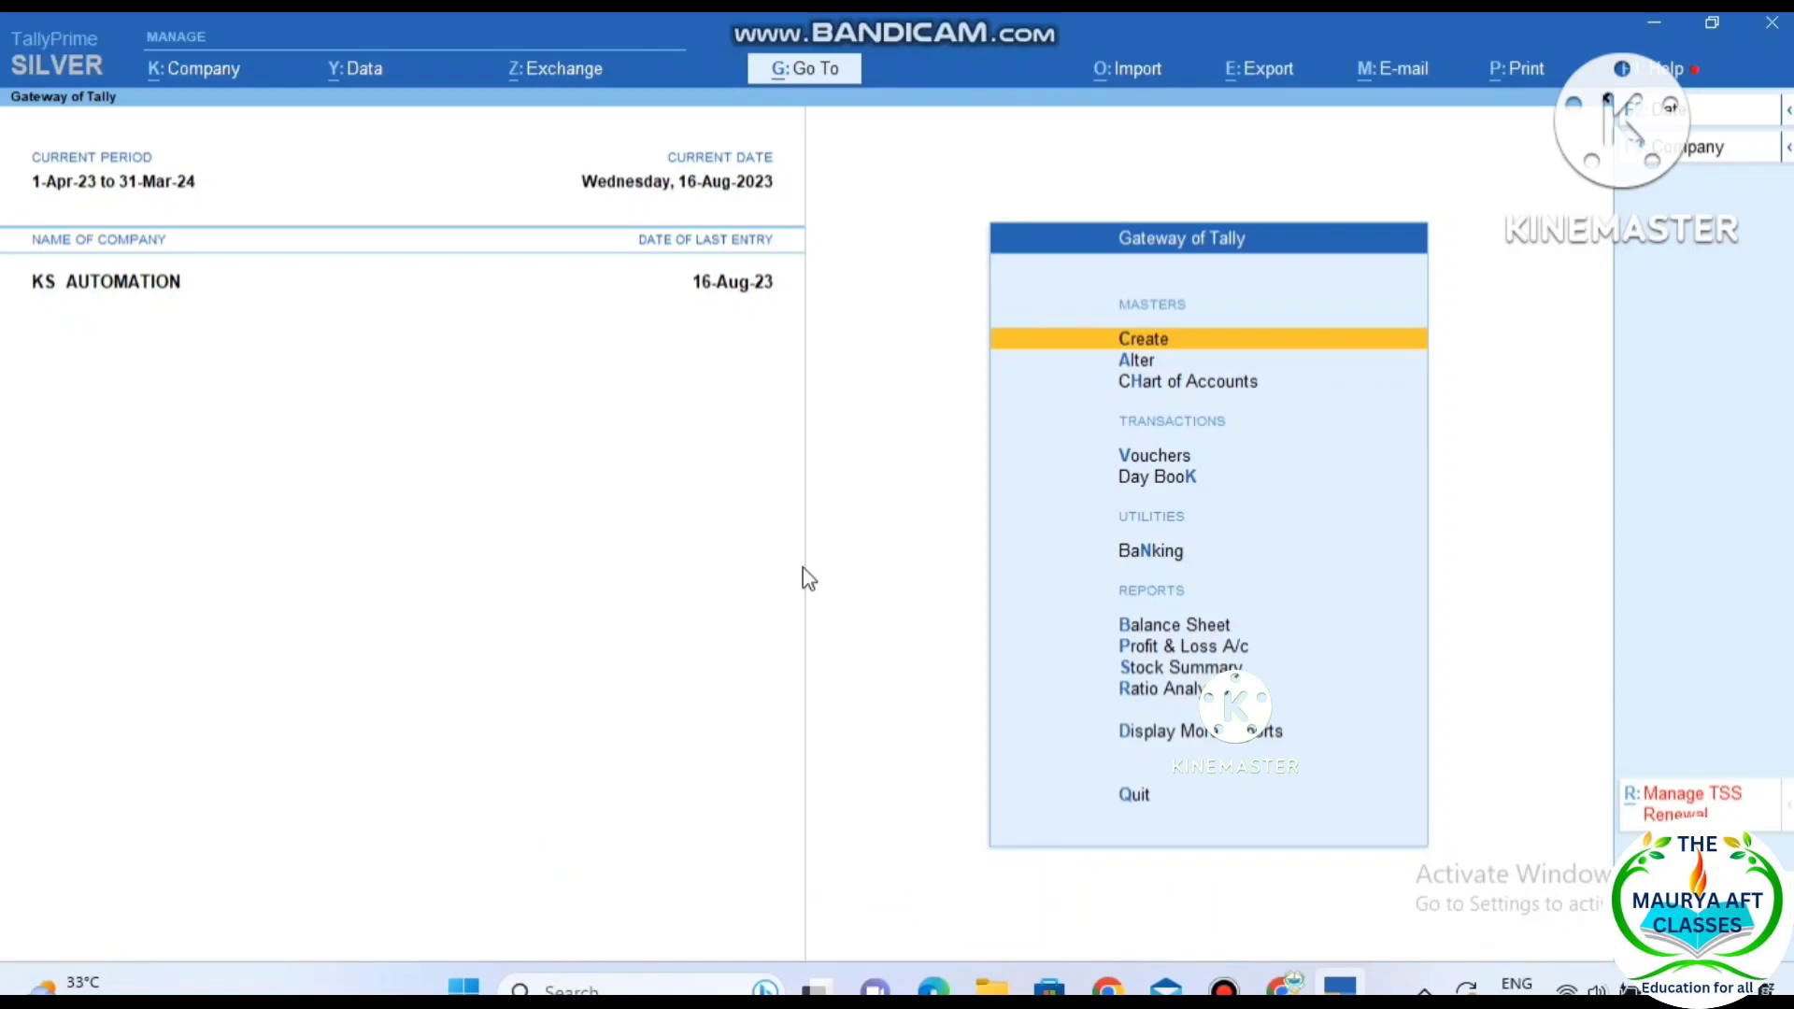
key("F11")
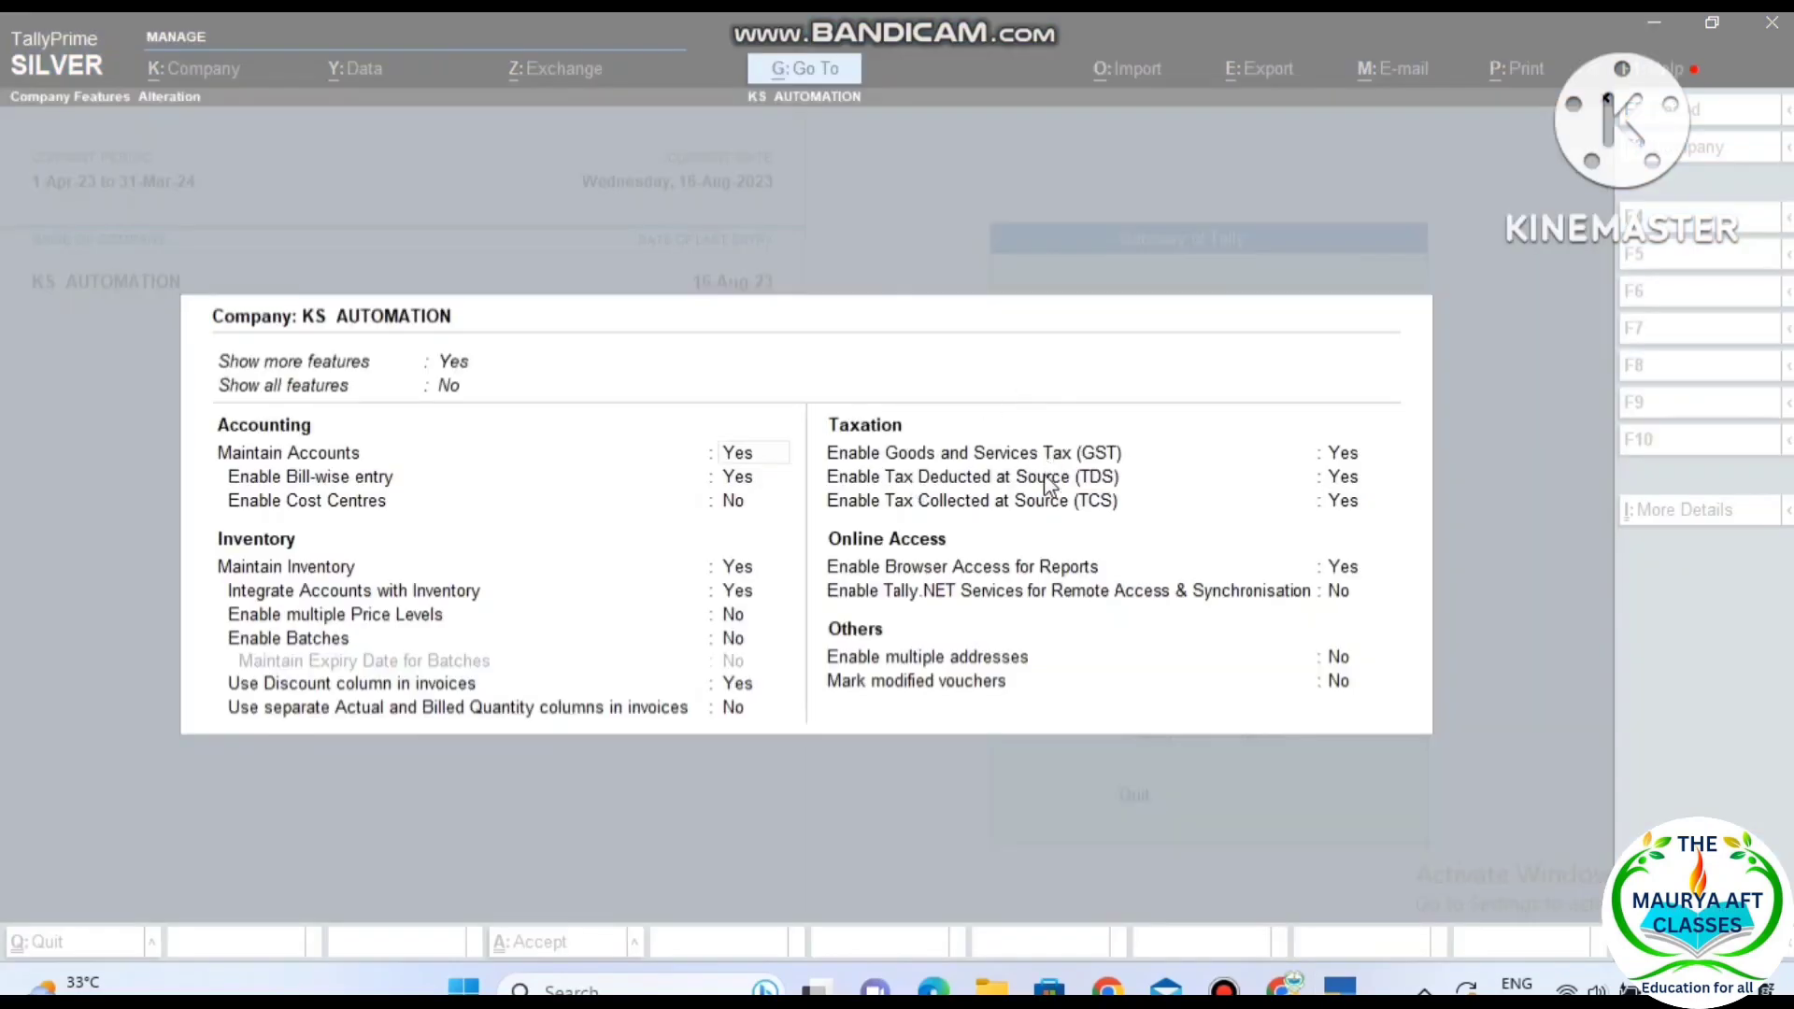
left_click(1331, 451)
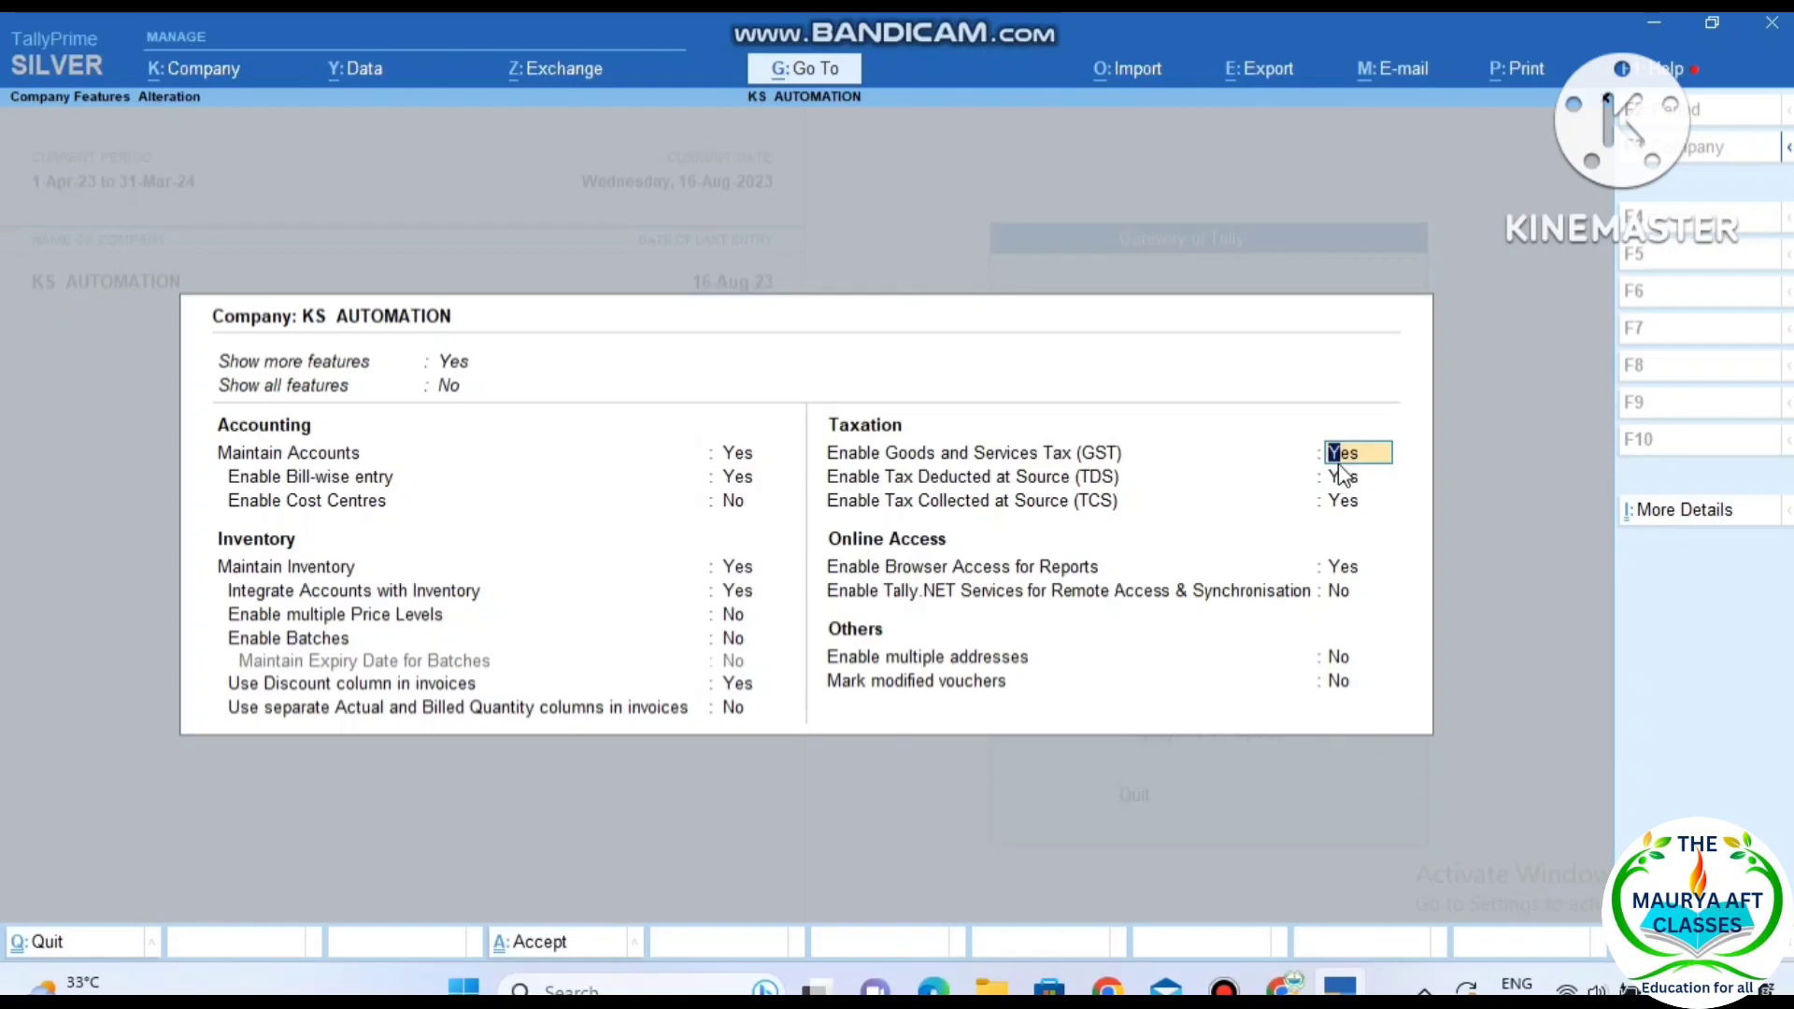
key("Return")
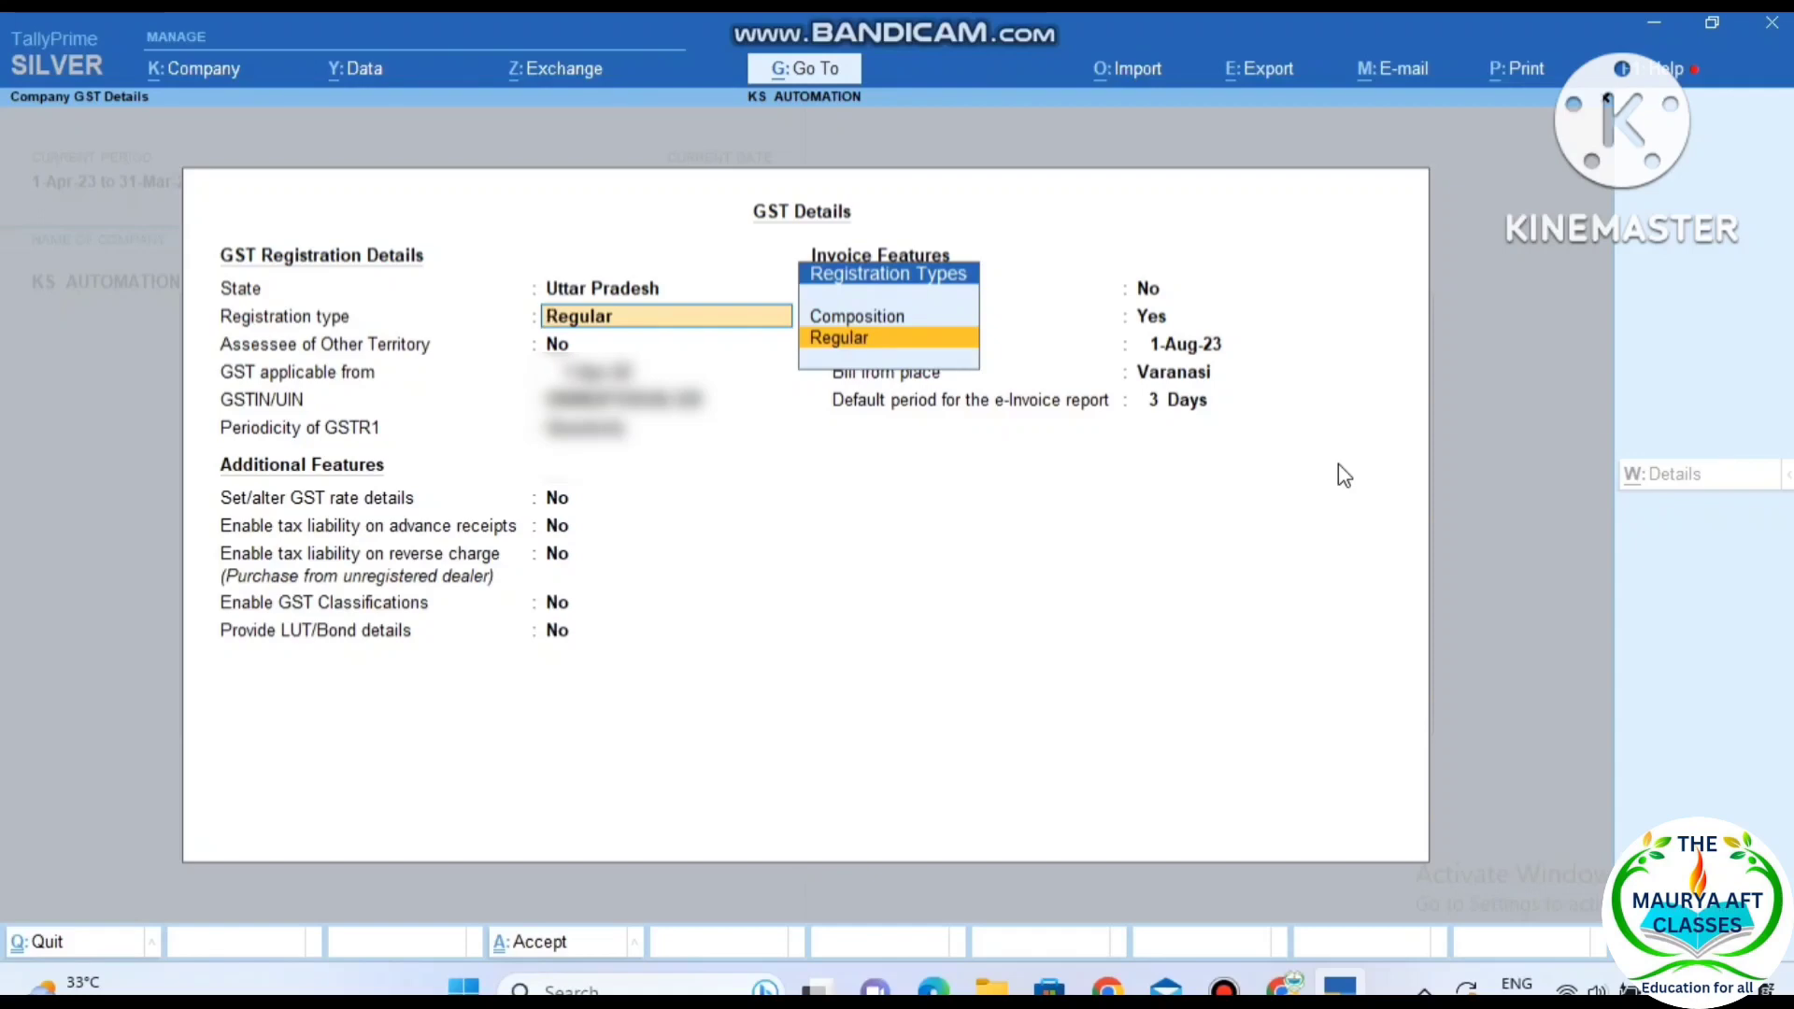
- Accept the existing GST registration details and additional features, leaving e-Way Bill applicable at No
key("Return")
key("Return")
key("Return")
key("Return")
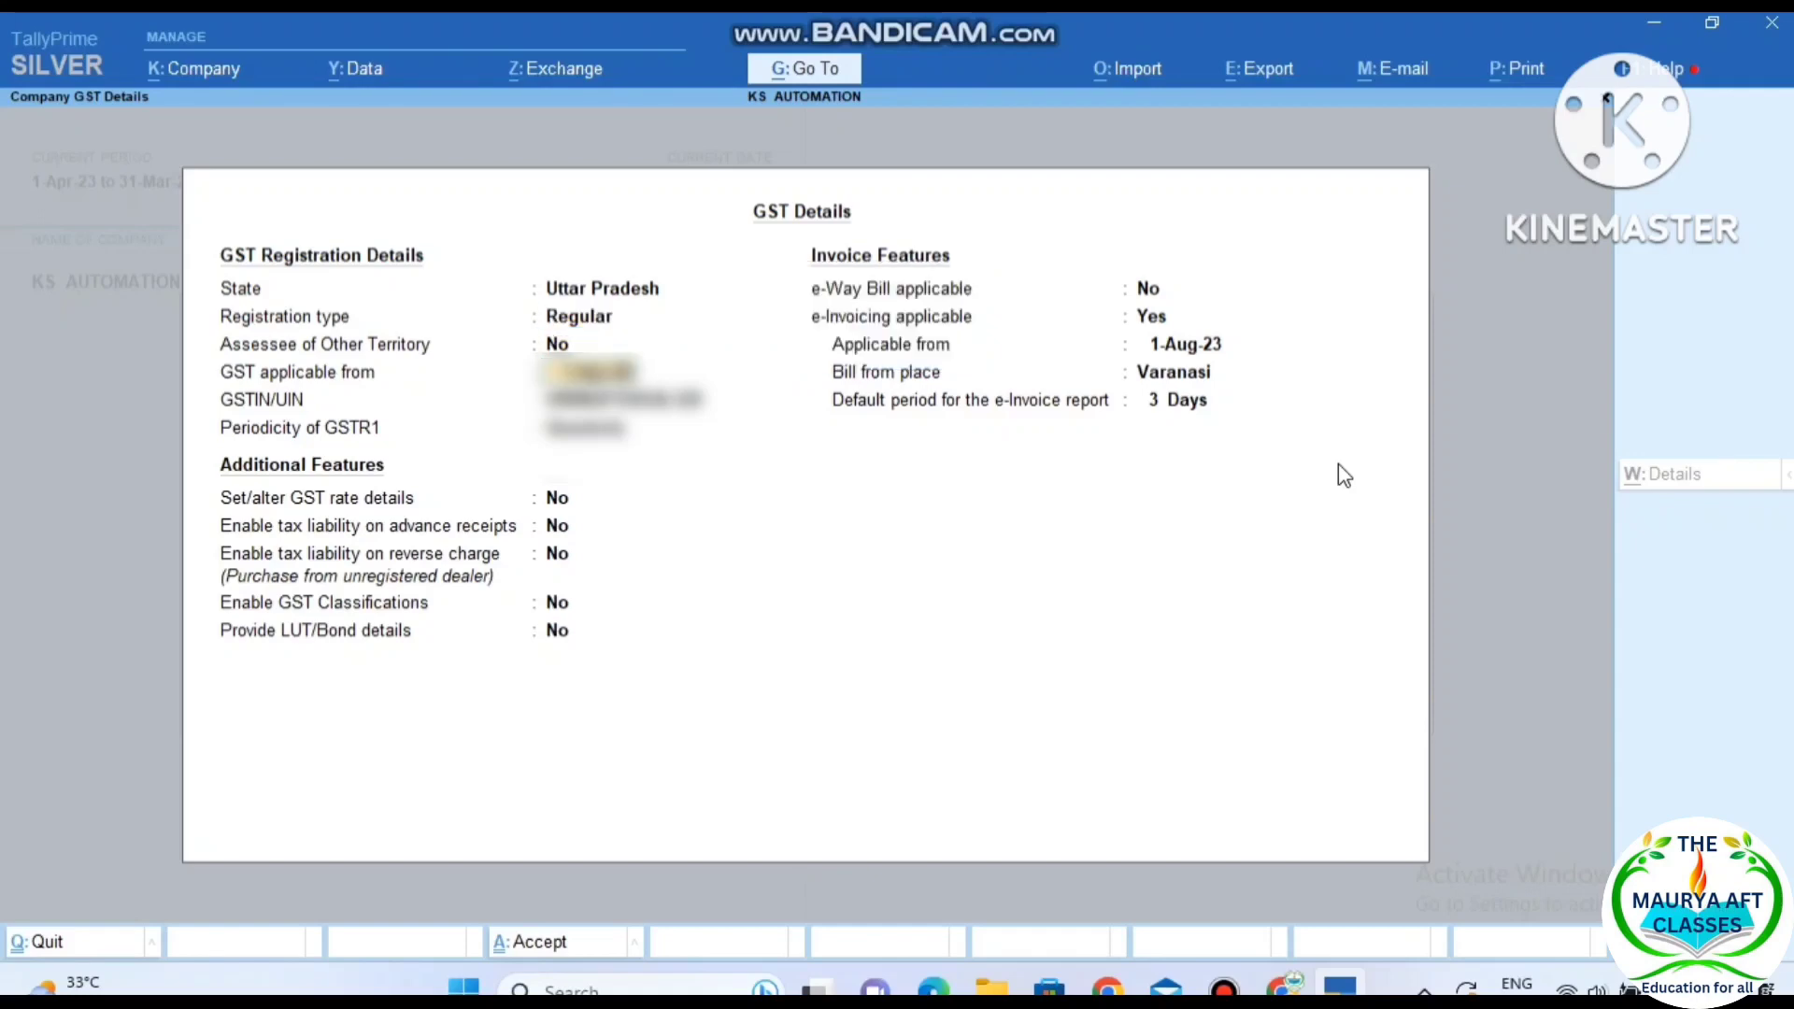
key("Return")
key("Return")
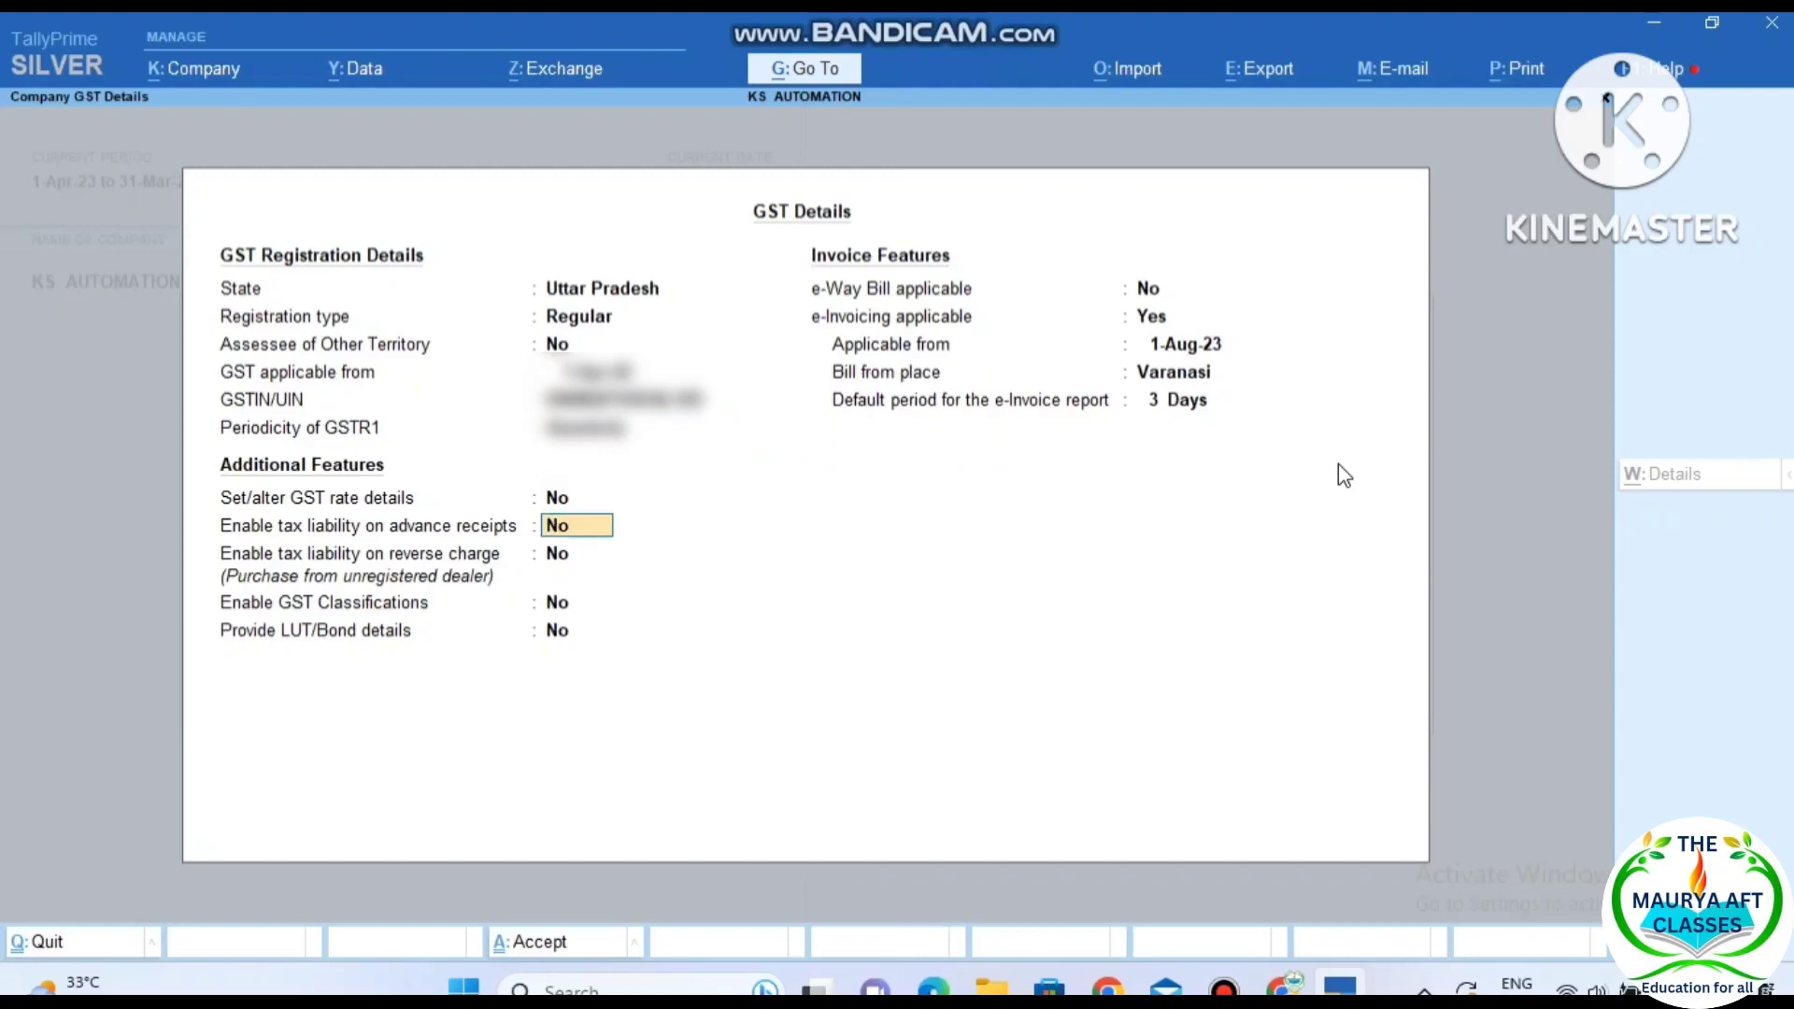
key("Return")
key("Return")
key("Return")
key("Return")
key("Return")
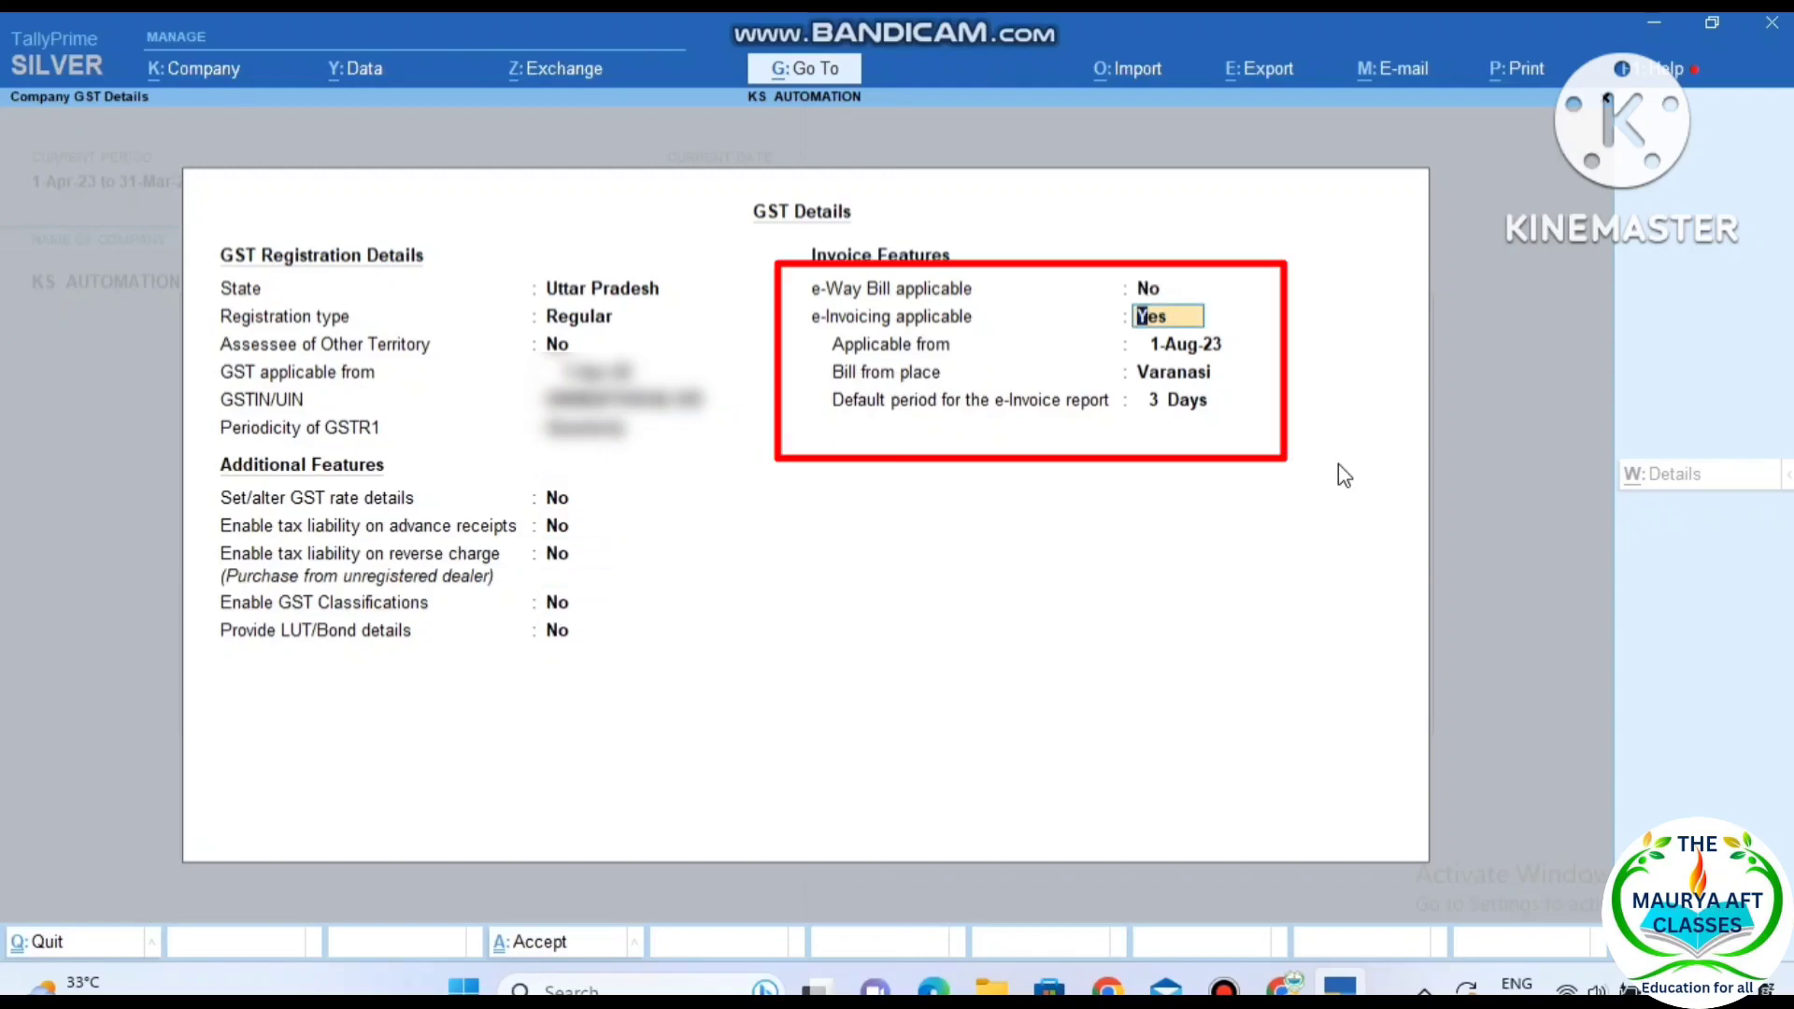
- Confirm e-Invoicing applicable as Yes from 1-Aug-23 with Varanasi as bill-from place, and save the GST details and company features
key("Return")
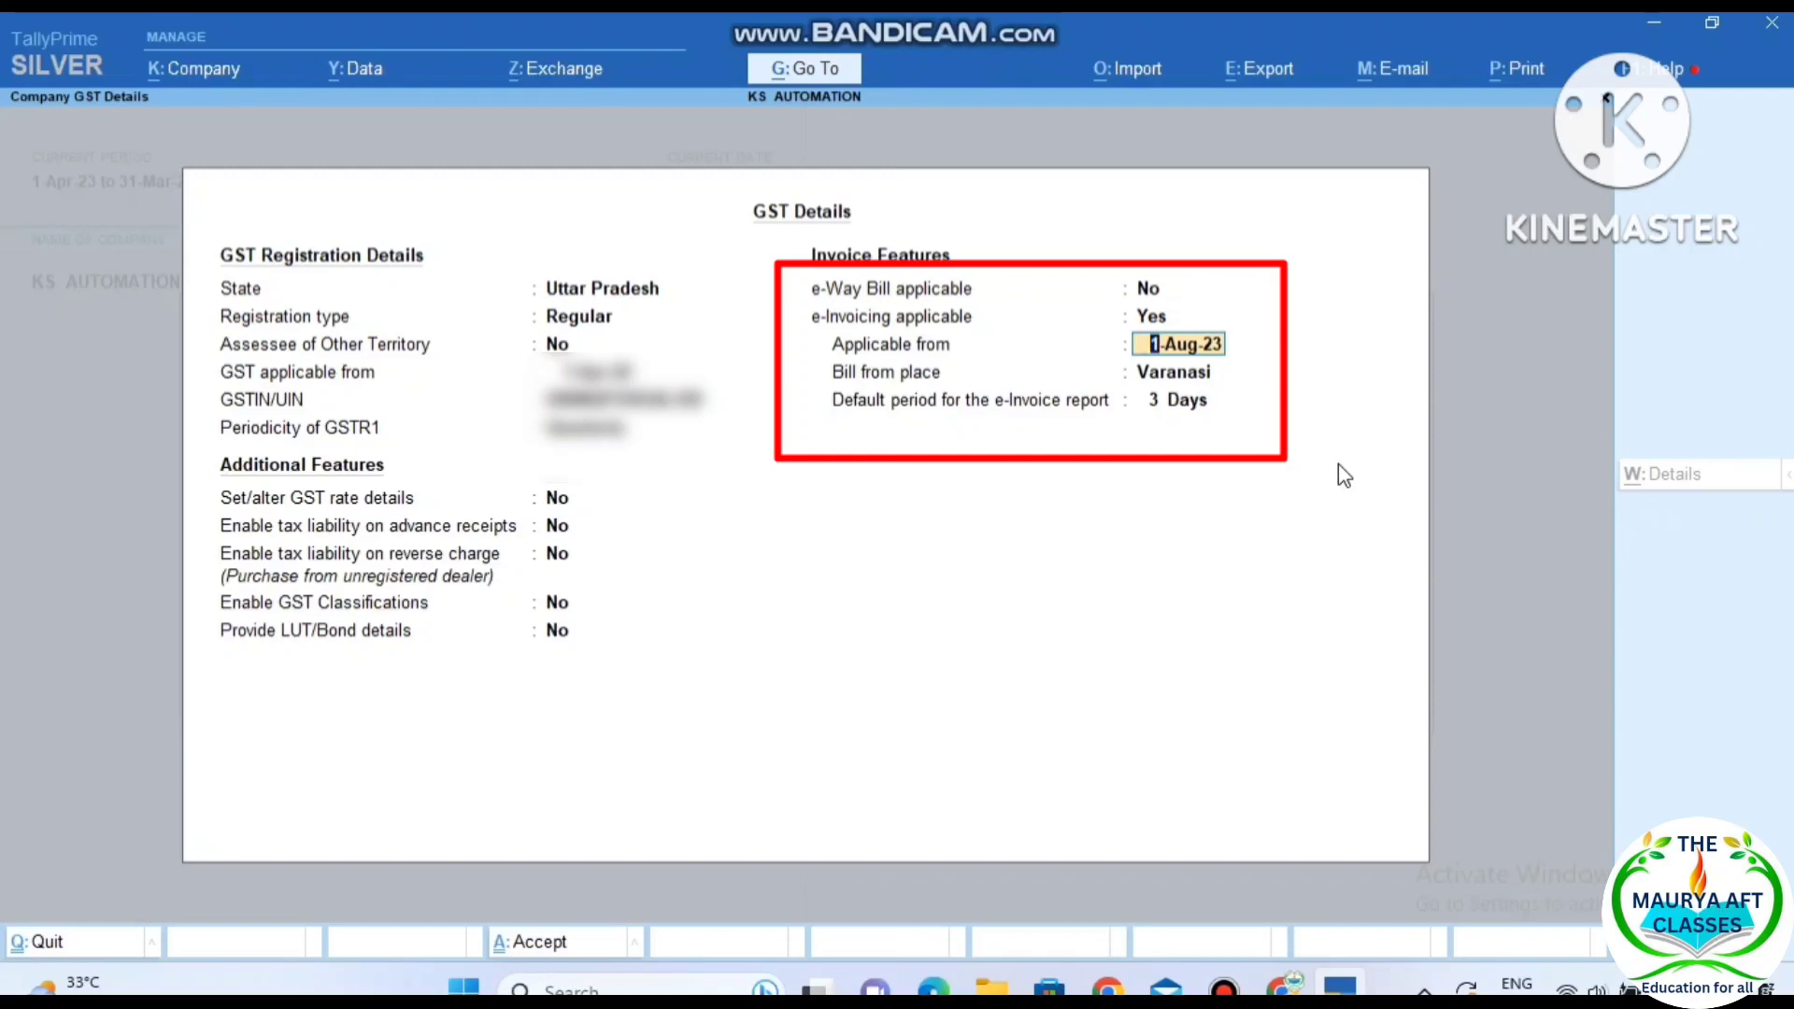
key("Up")
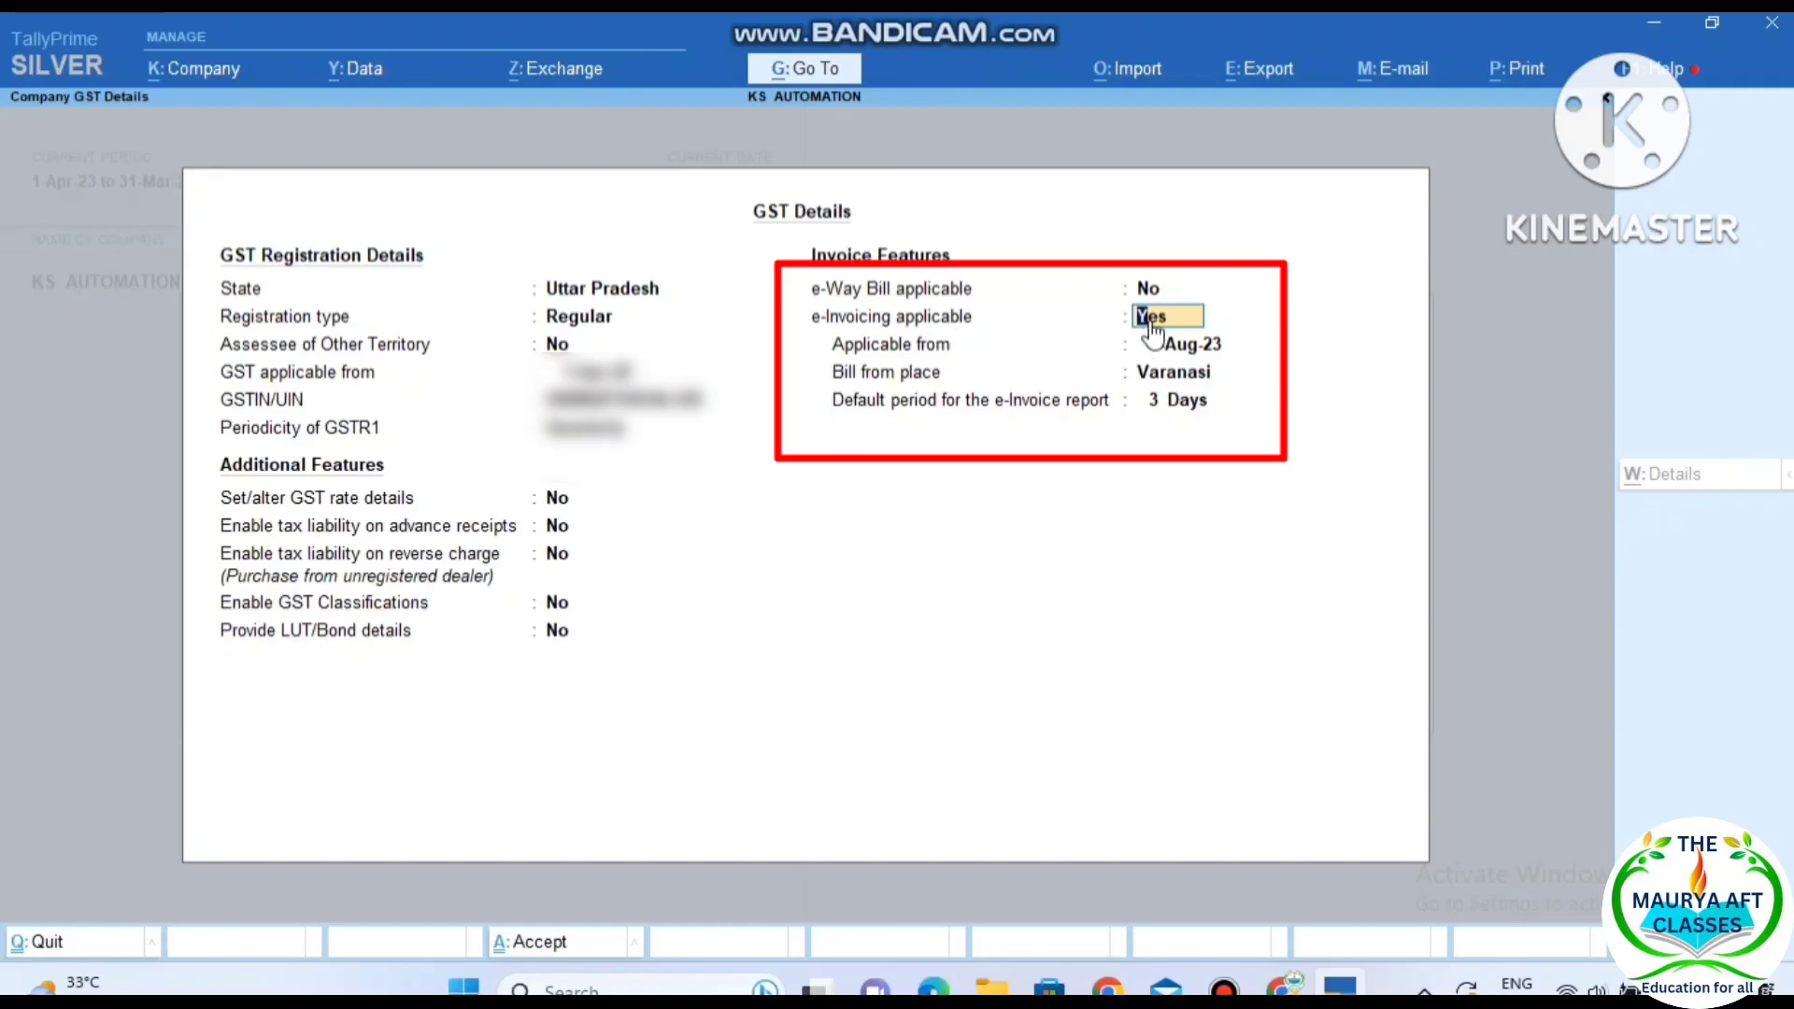
key("Return")
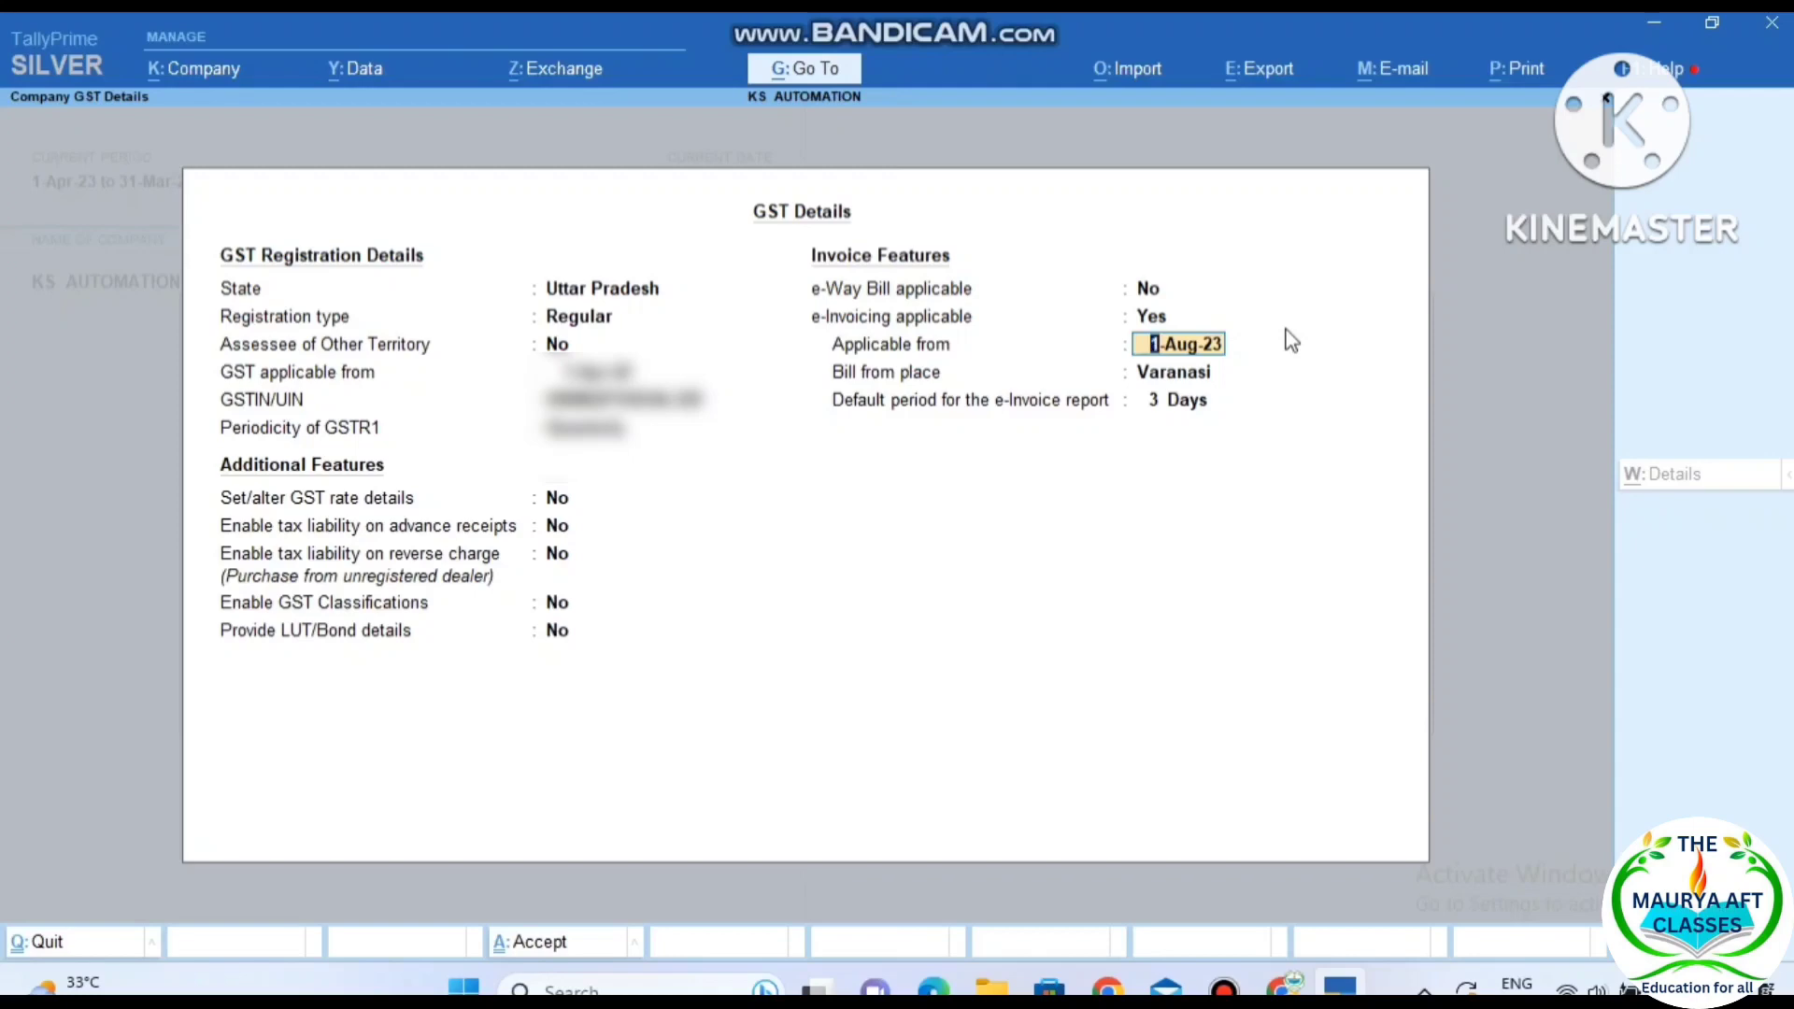
key("Return")
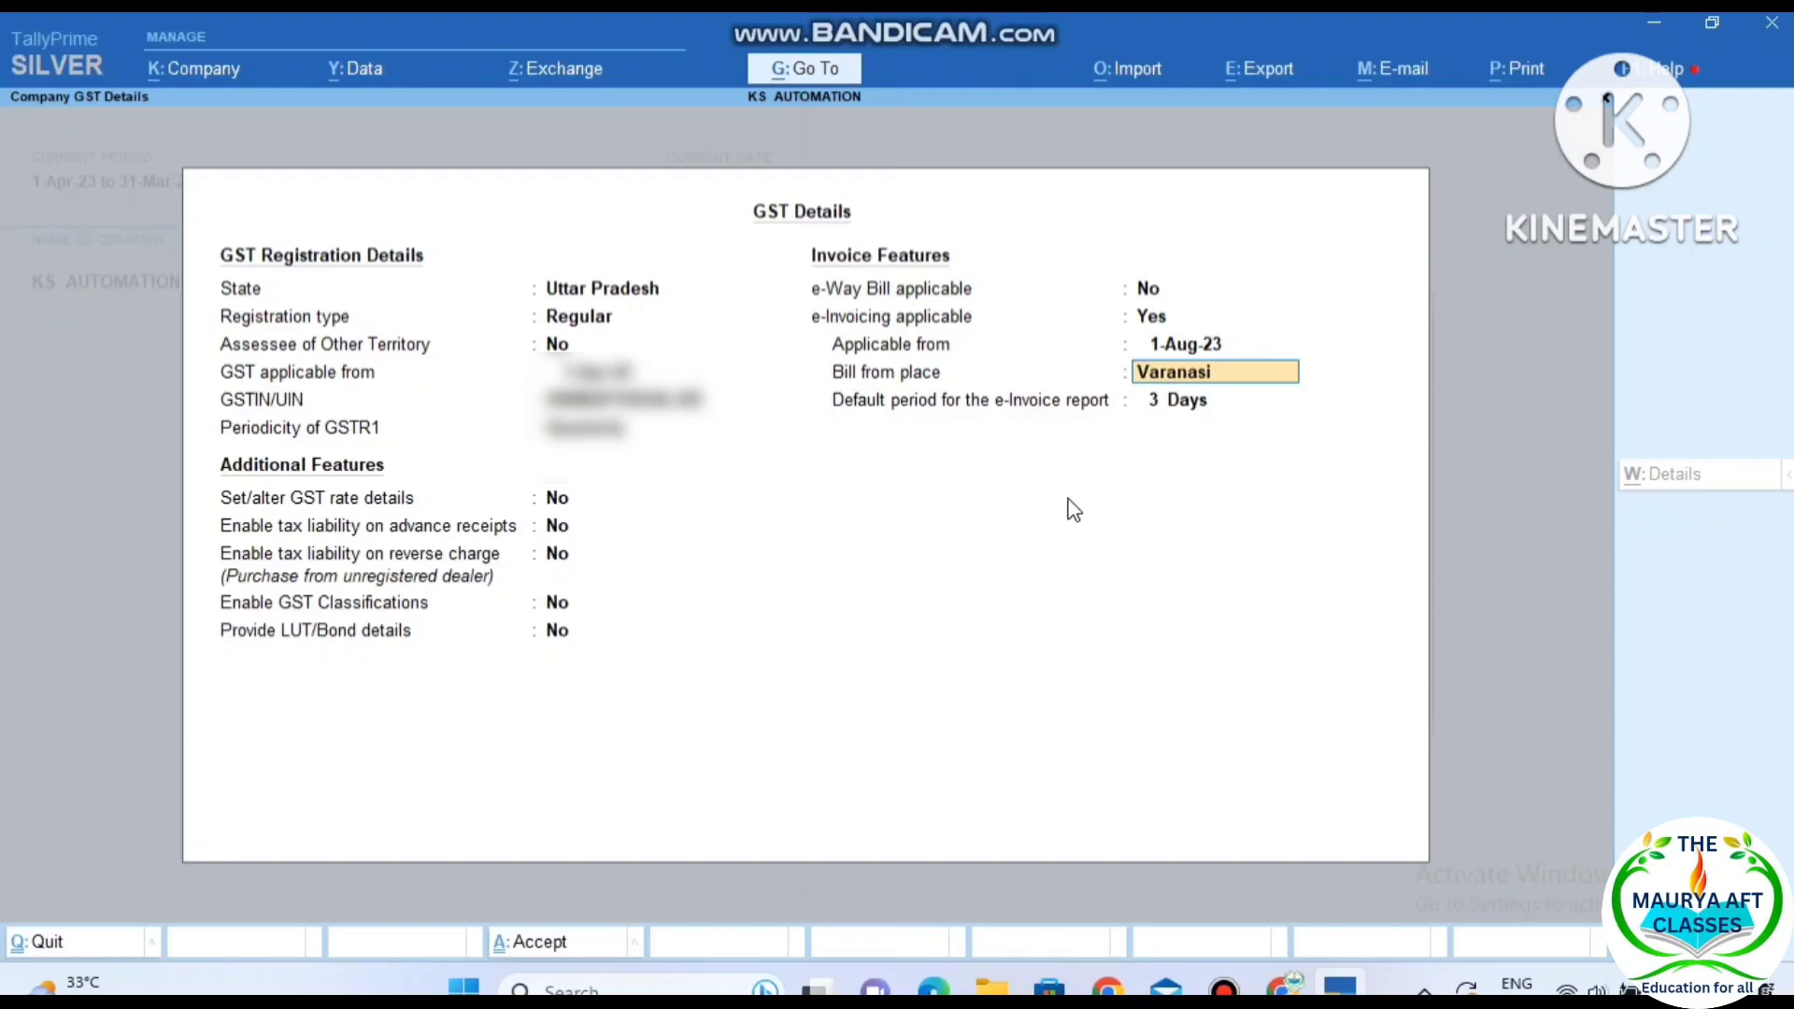
key("ctrl")
key("ctrl+a")
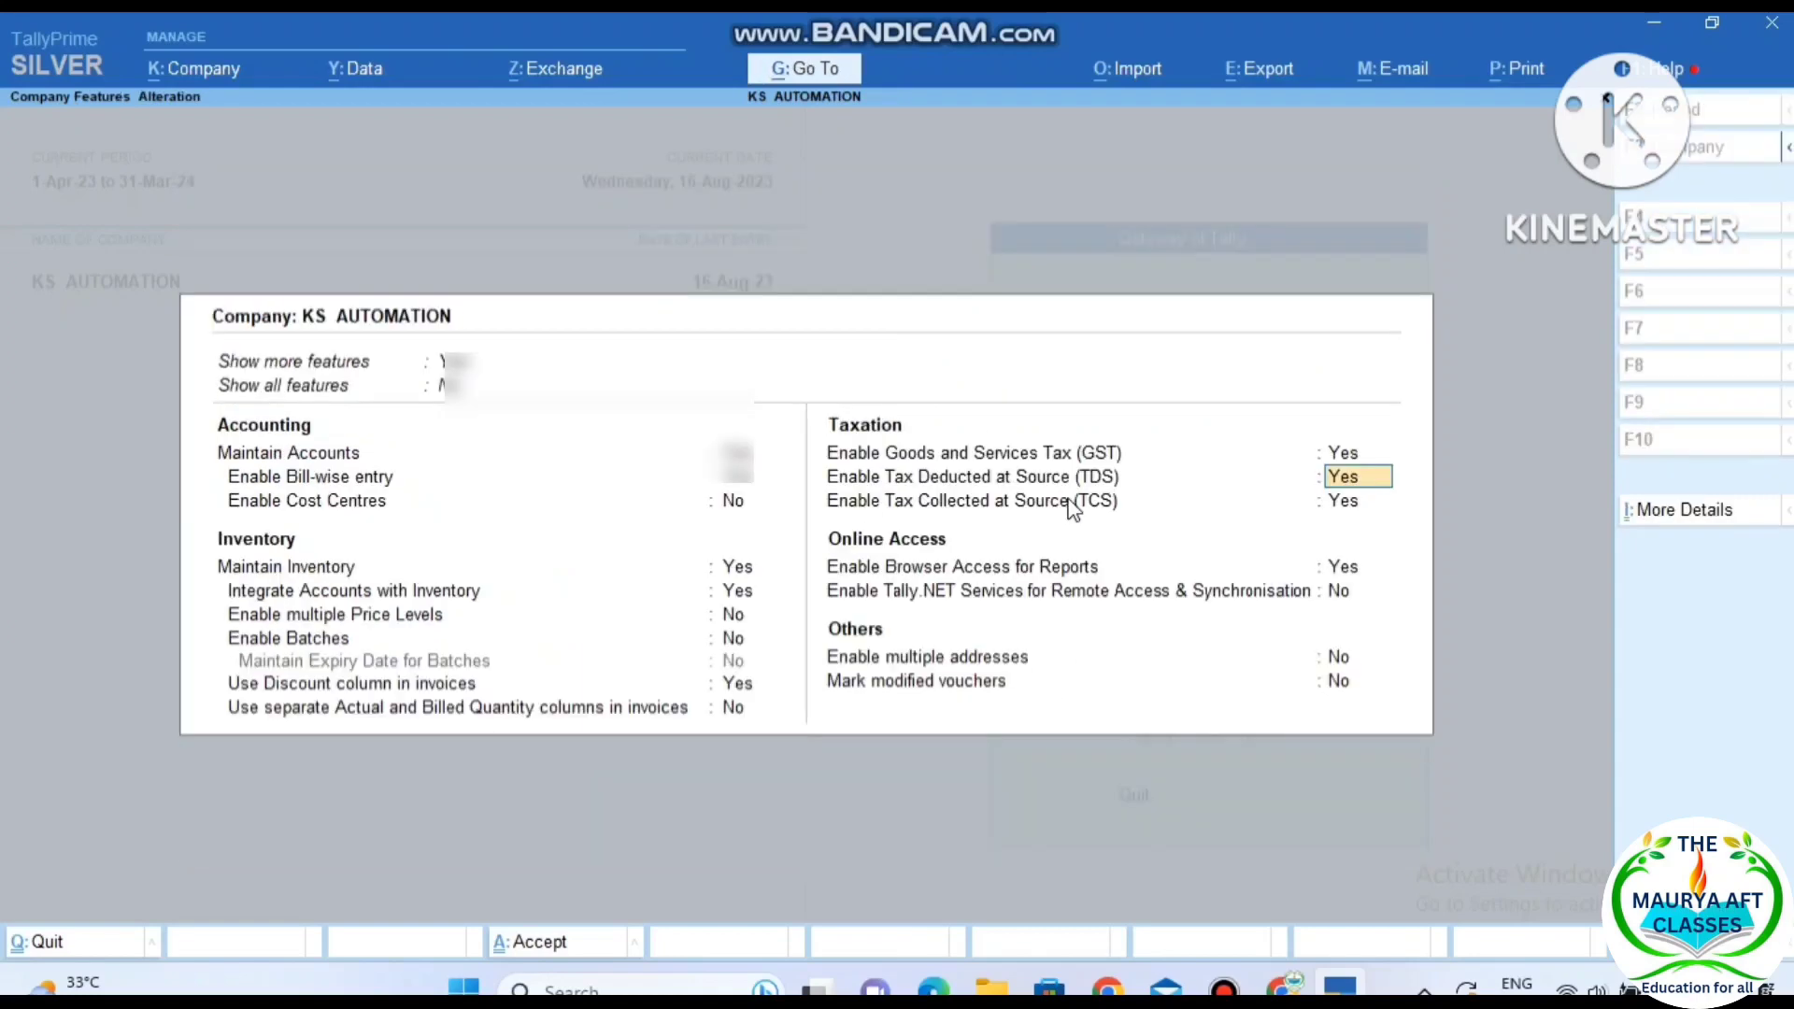
left_click(1066, 500, "ctrl")
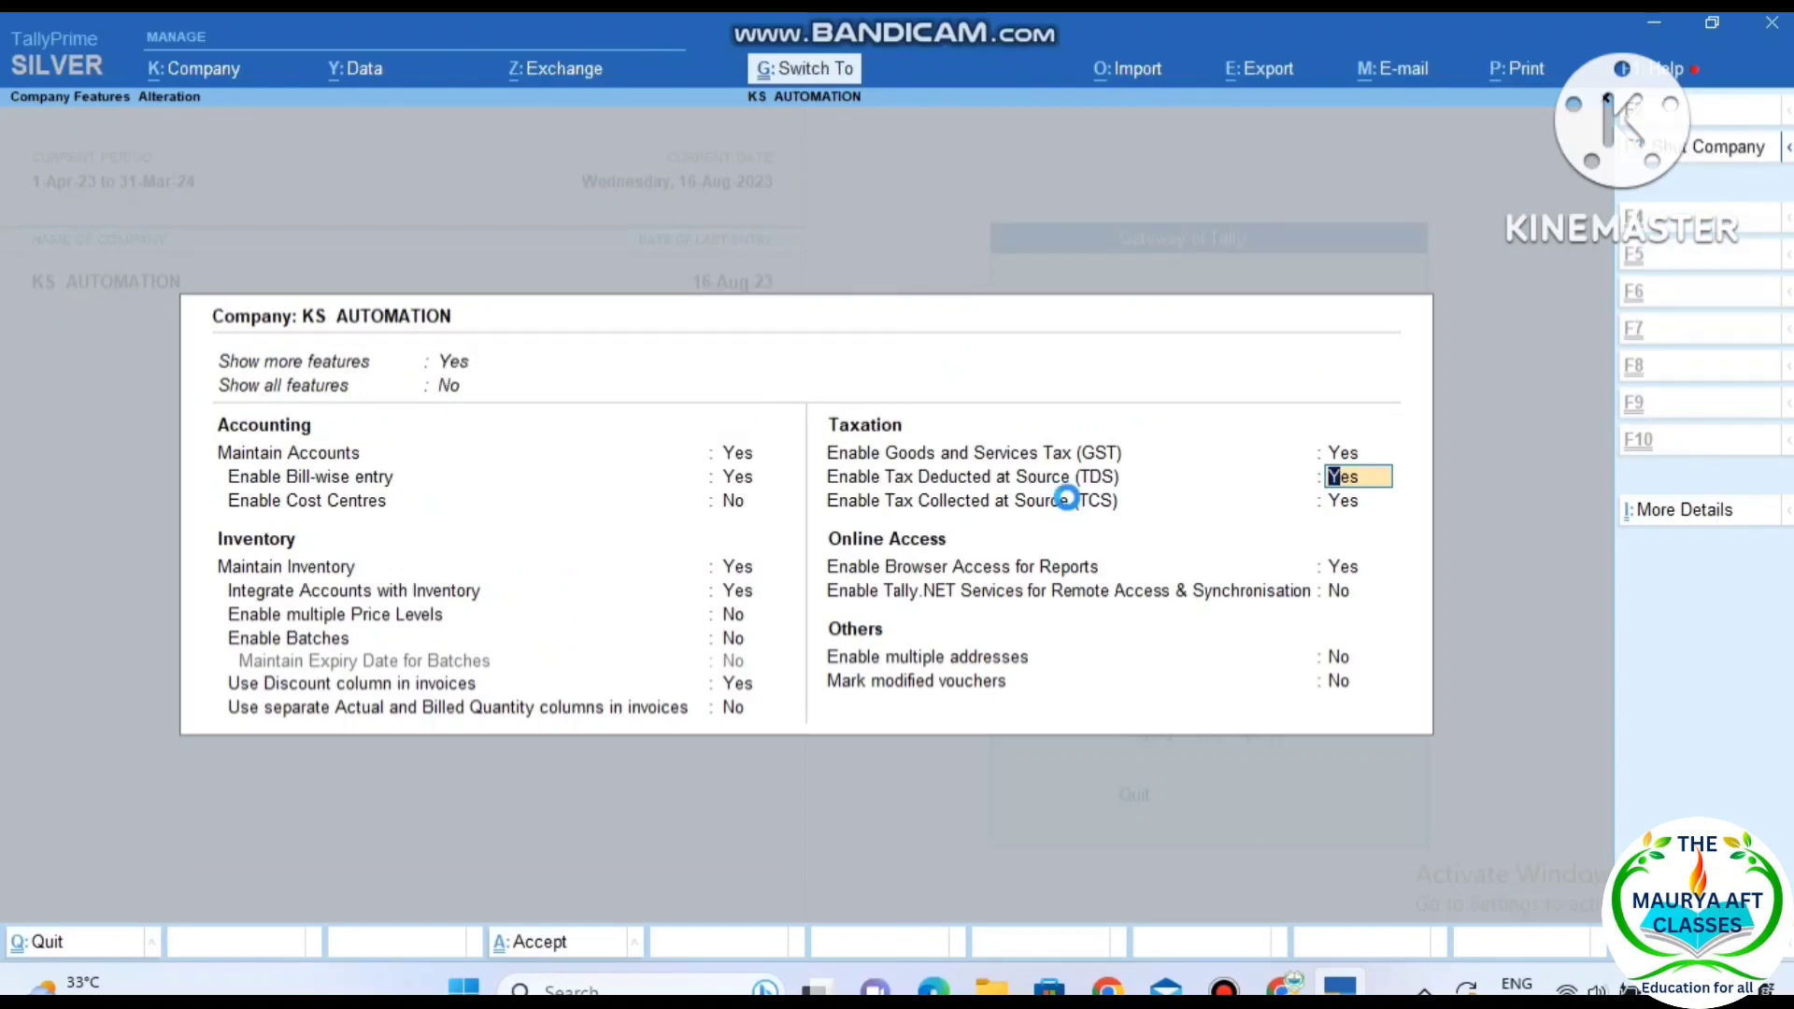
key("ctrl+a")
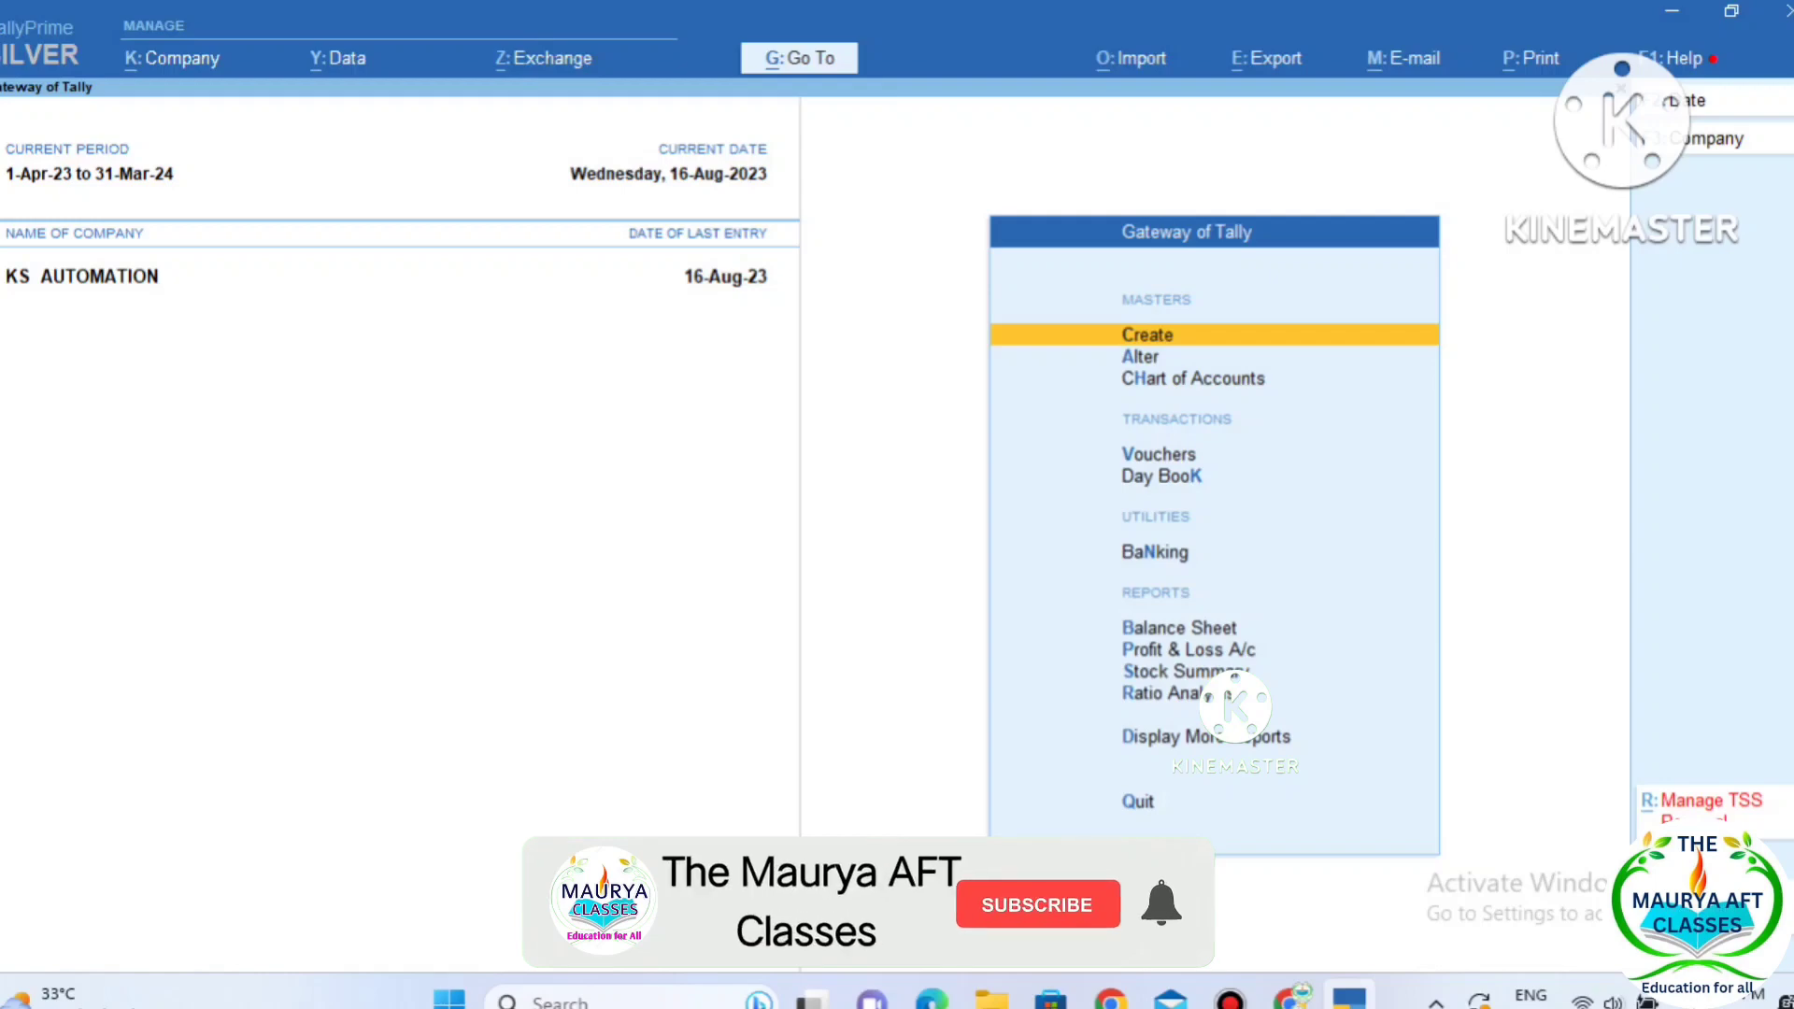
- Start a new sales voucher, set its date to 17-8-2023 and accept the voucher number
key("Down")
key("Down")
key("Down")
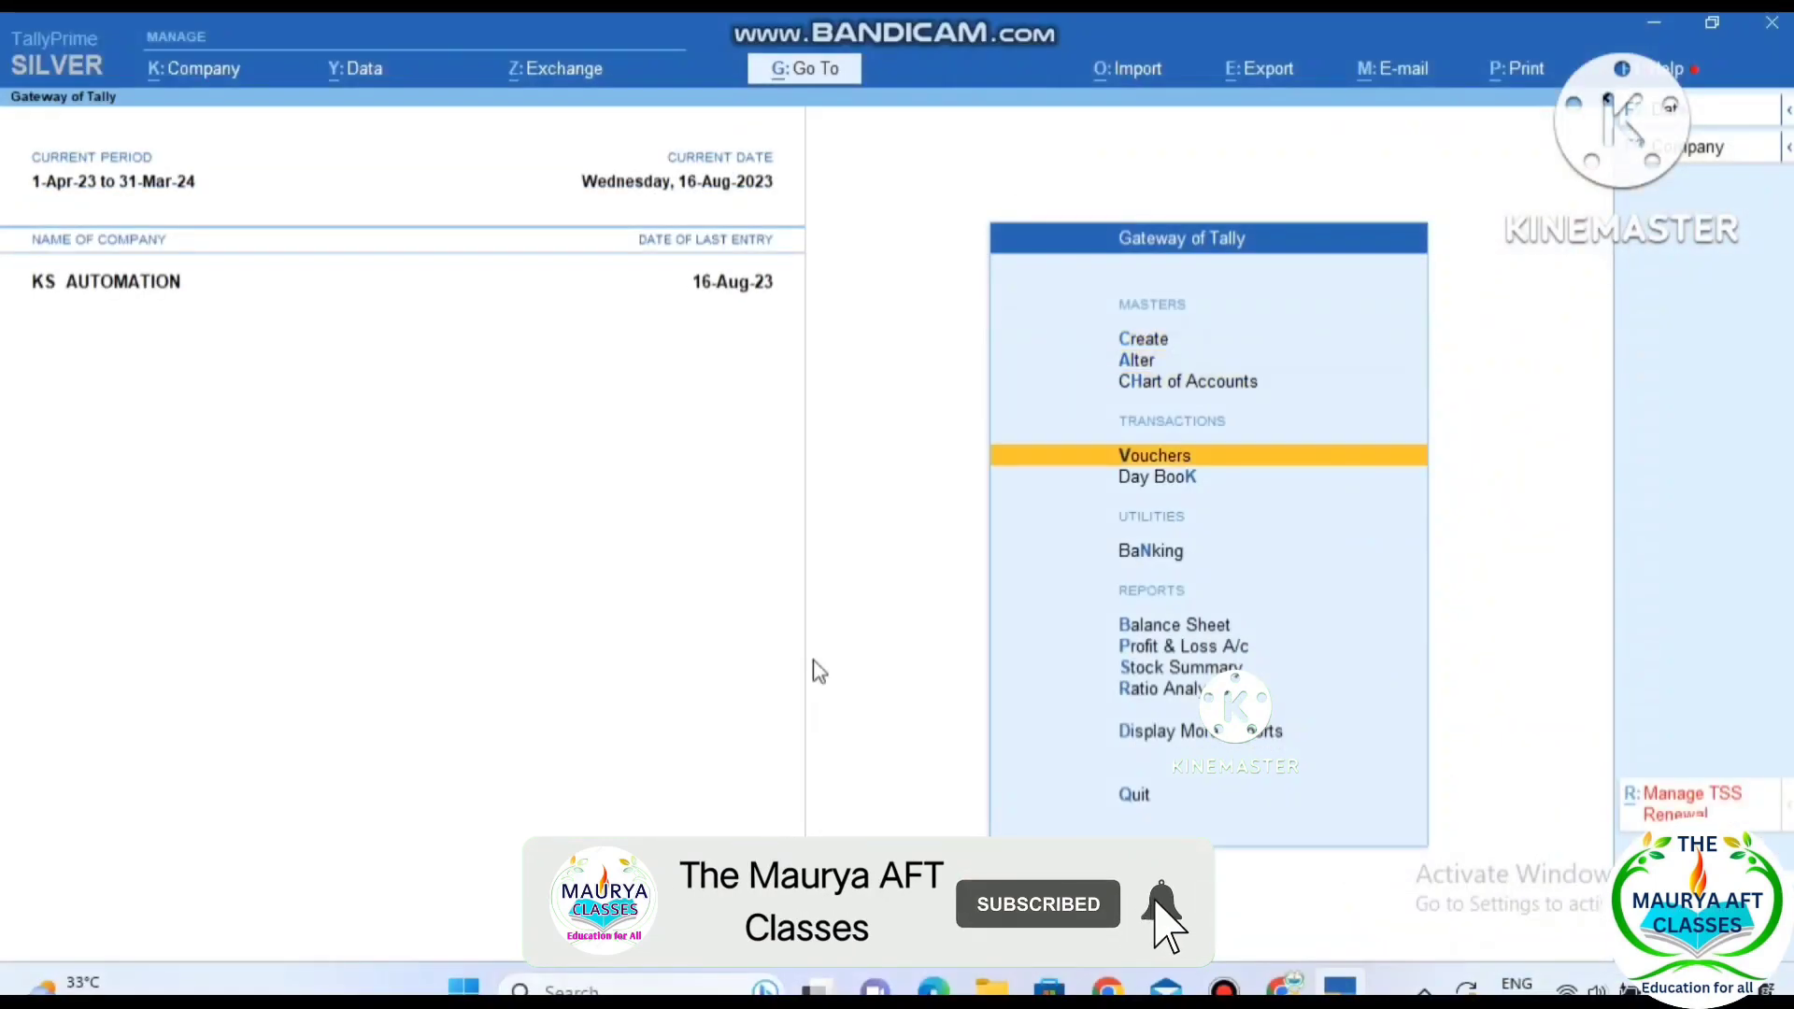
key("Return")
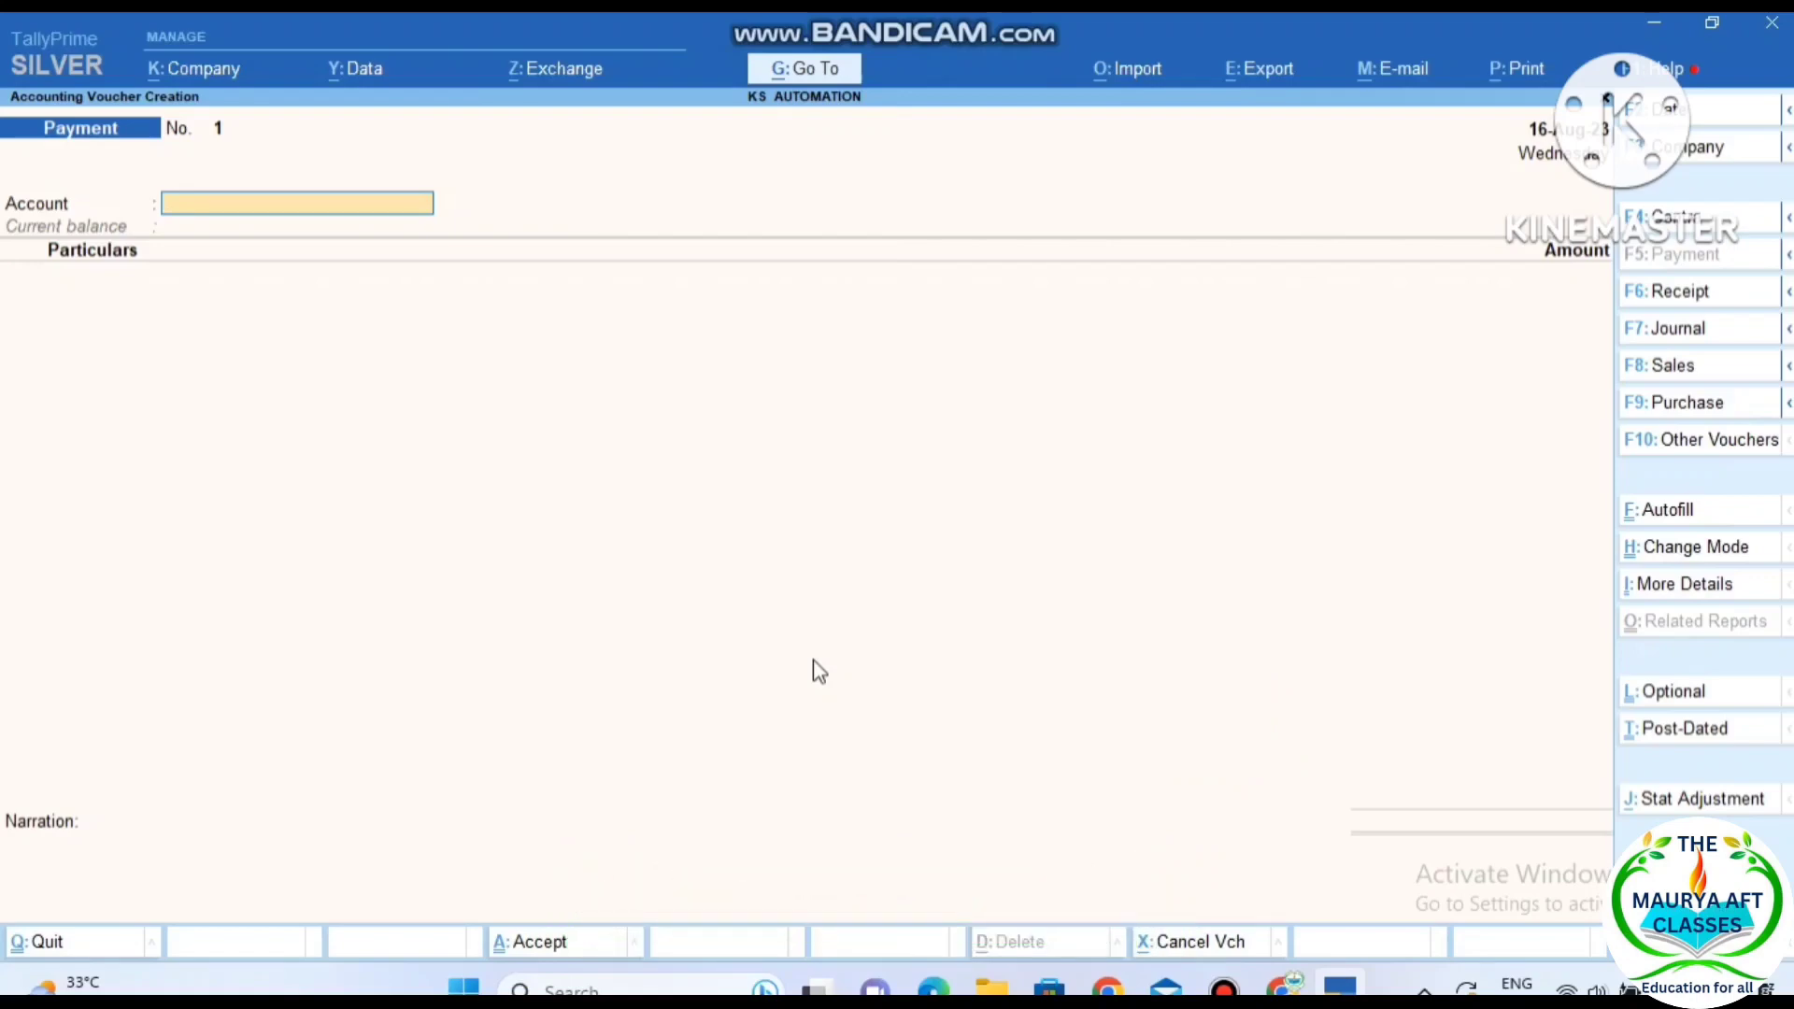
key("F8")
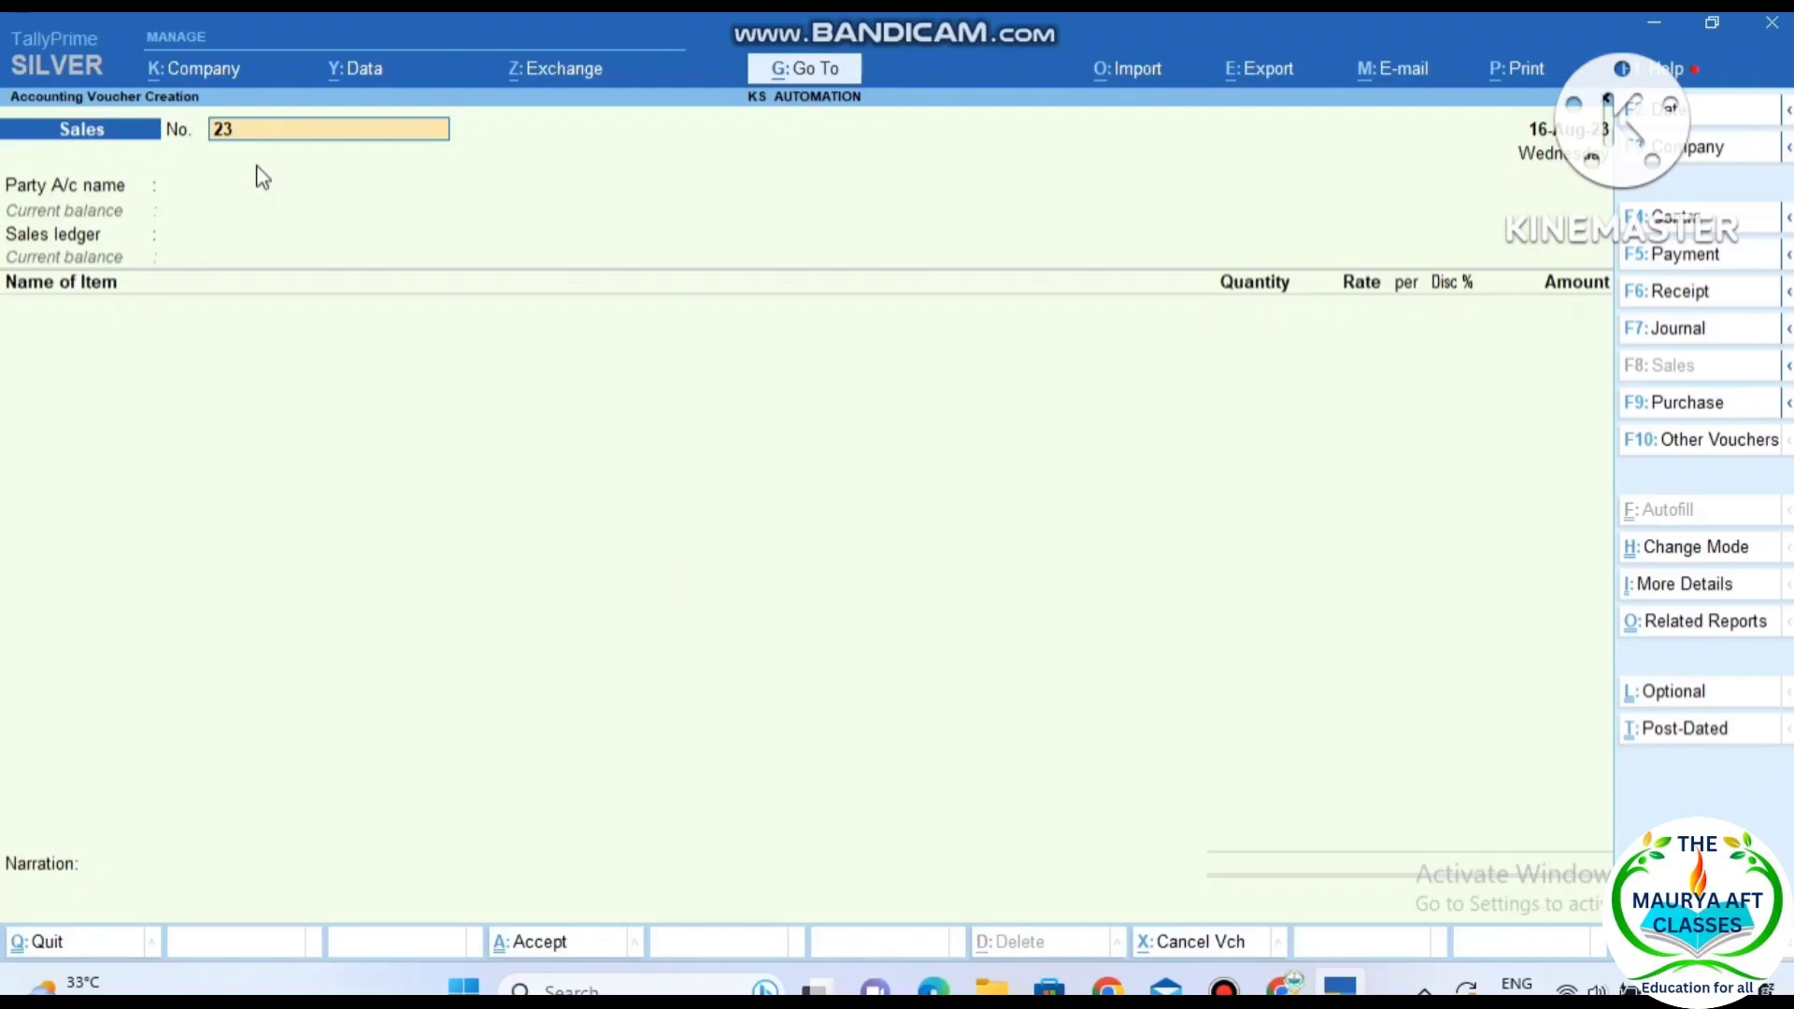
key("F2")
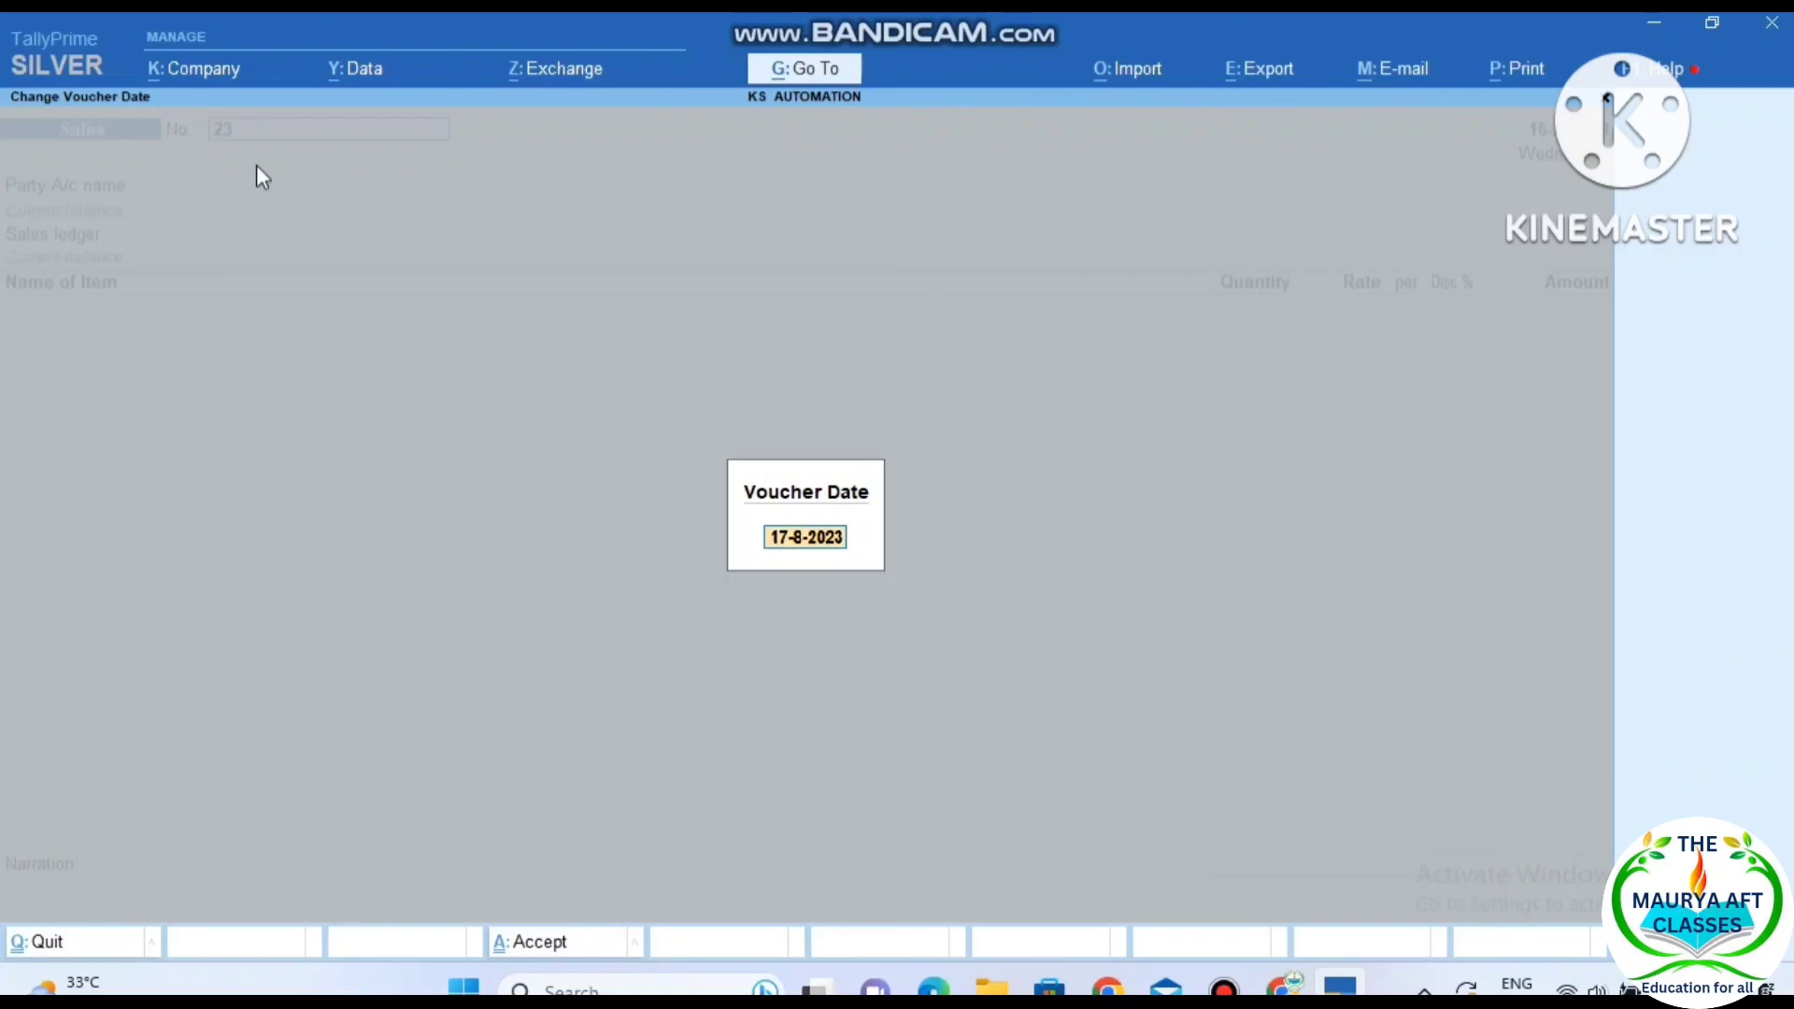
key("Return")
key("Return")
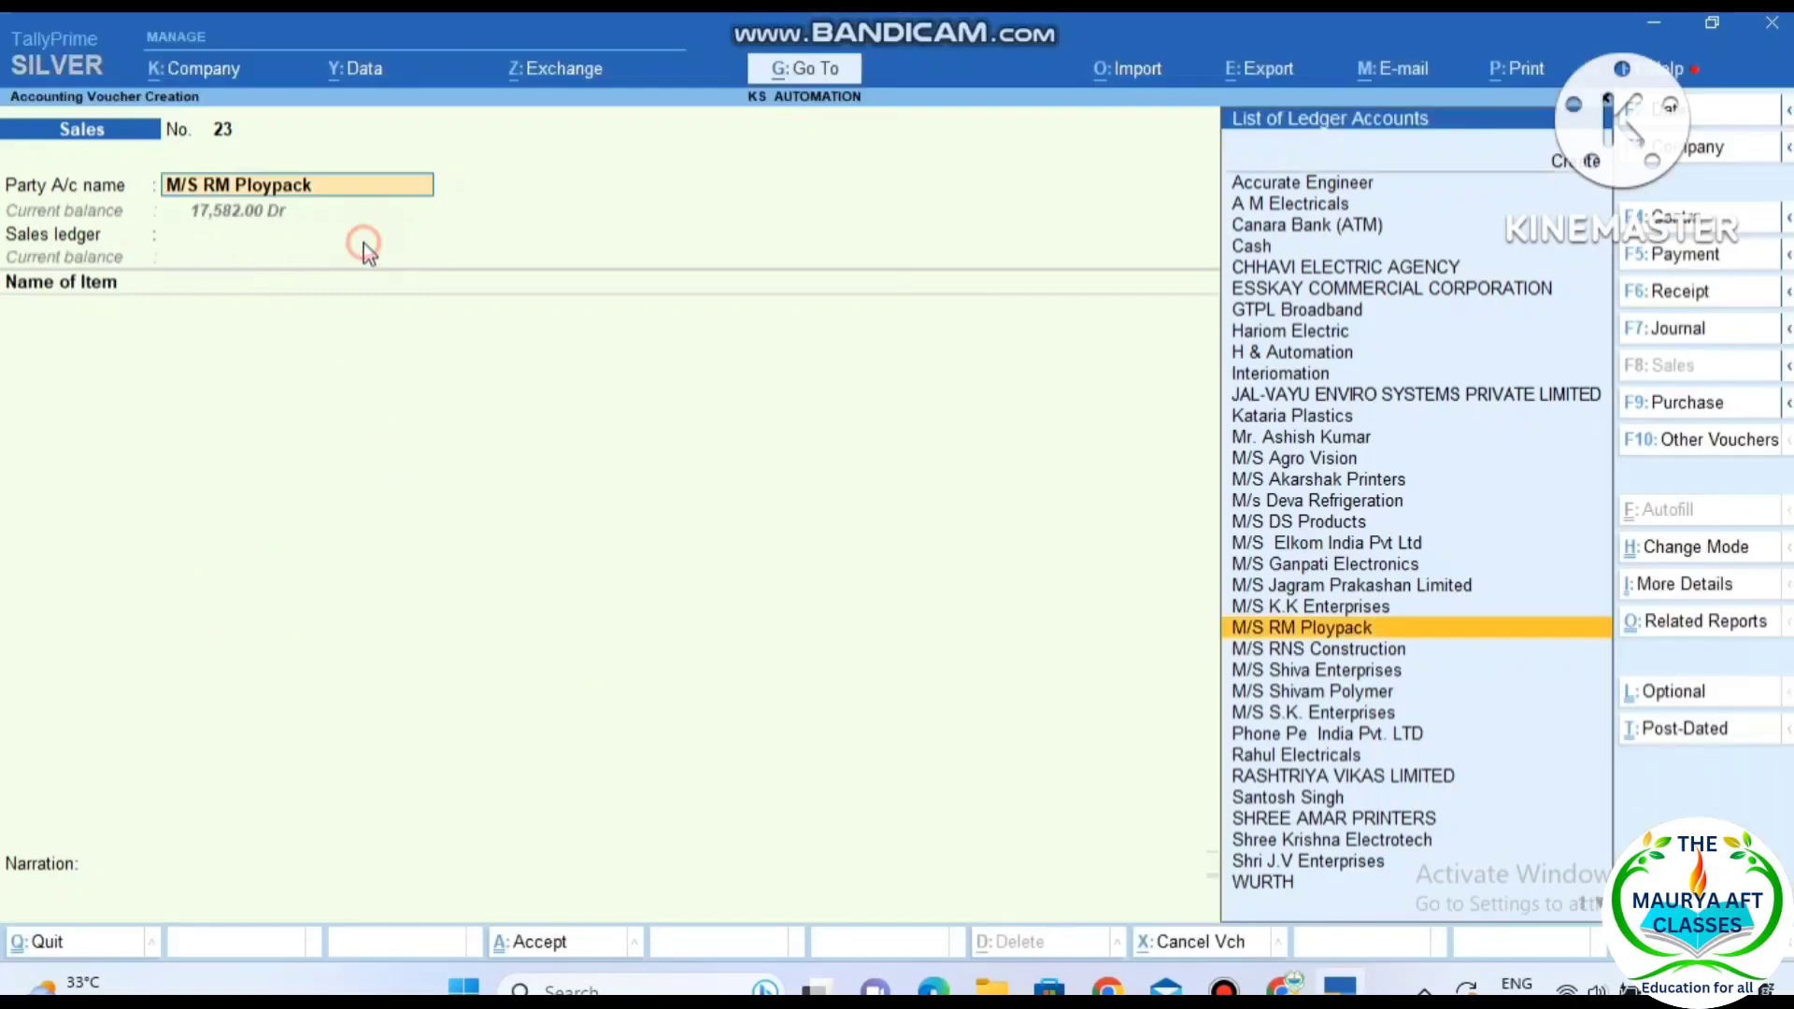
- Choose M/S RM Ploypack as the party account, and accept its dispatch details with delivery note Not Applicable and its party details
key("Return")
left_click(290, 188)
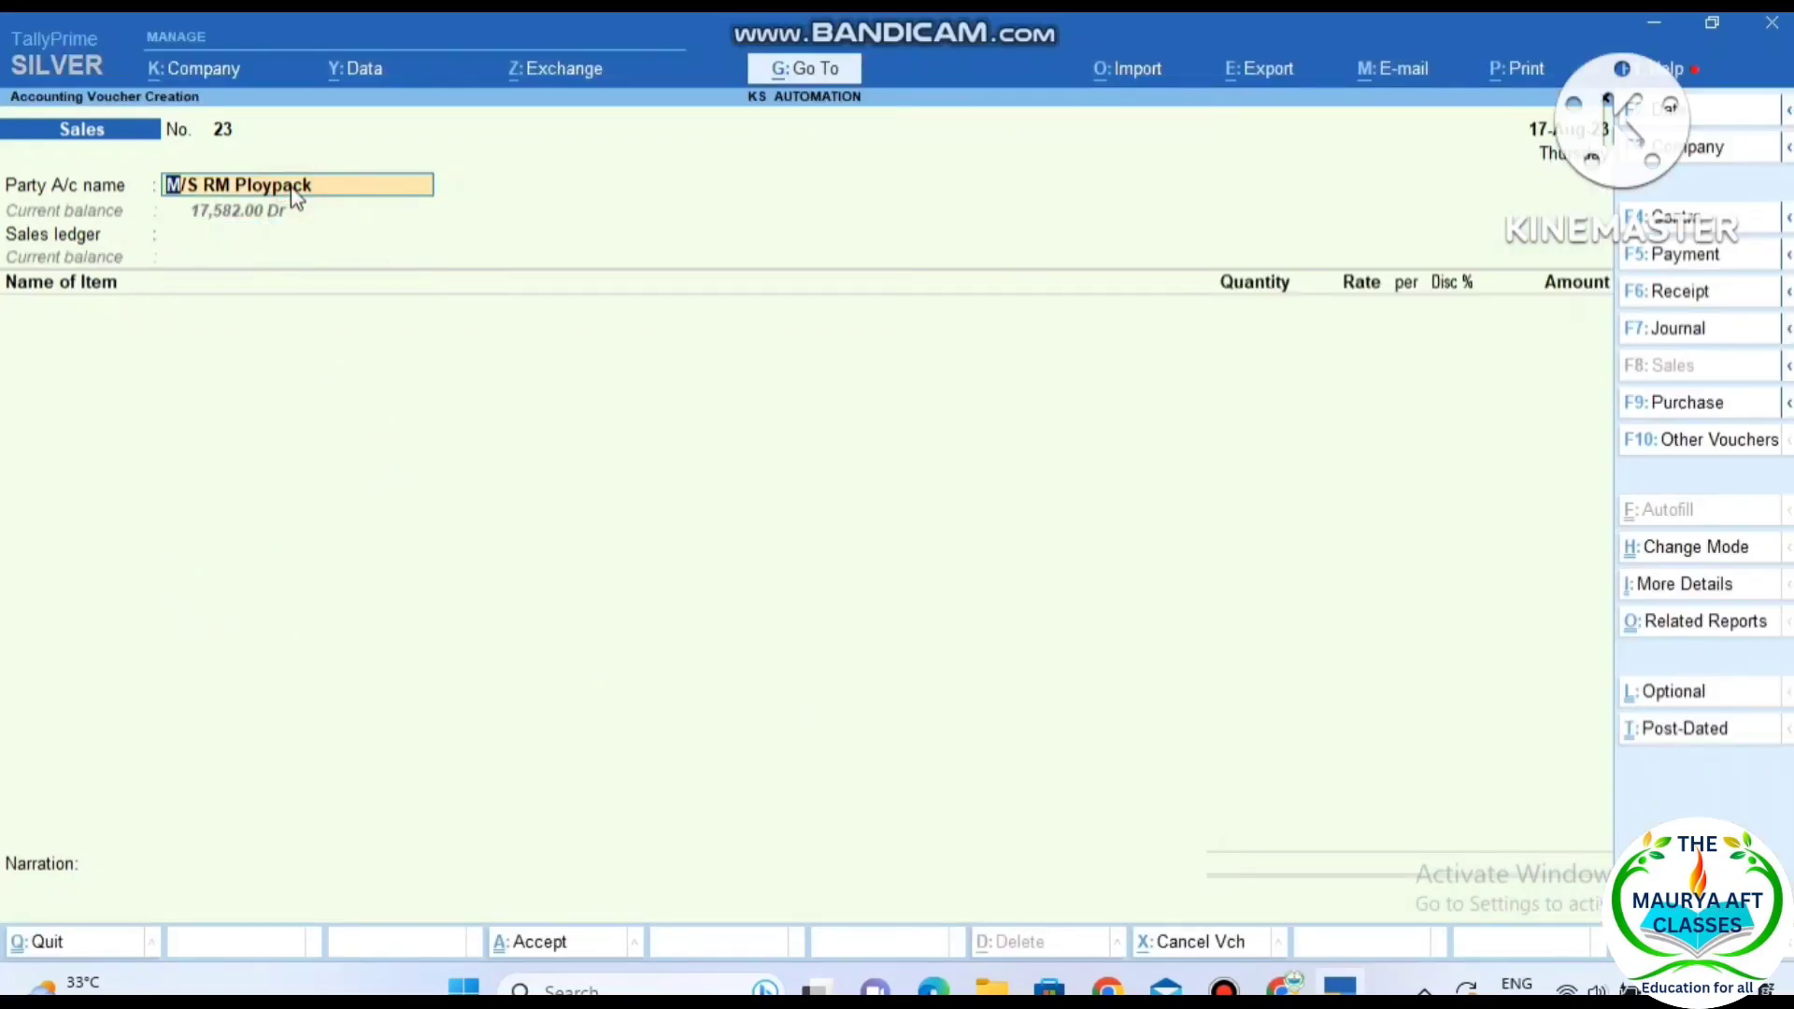
type("R")
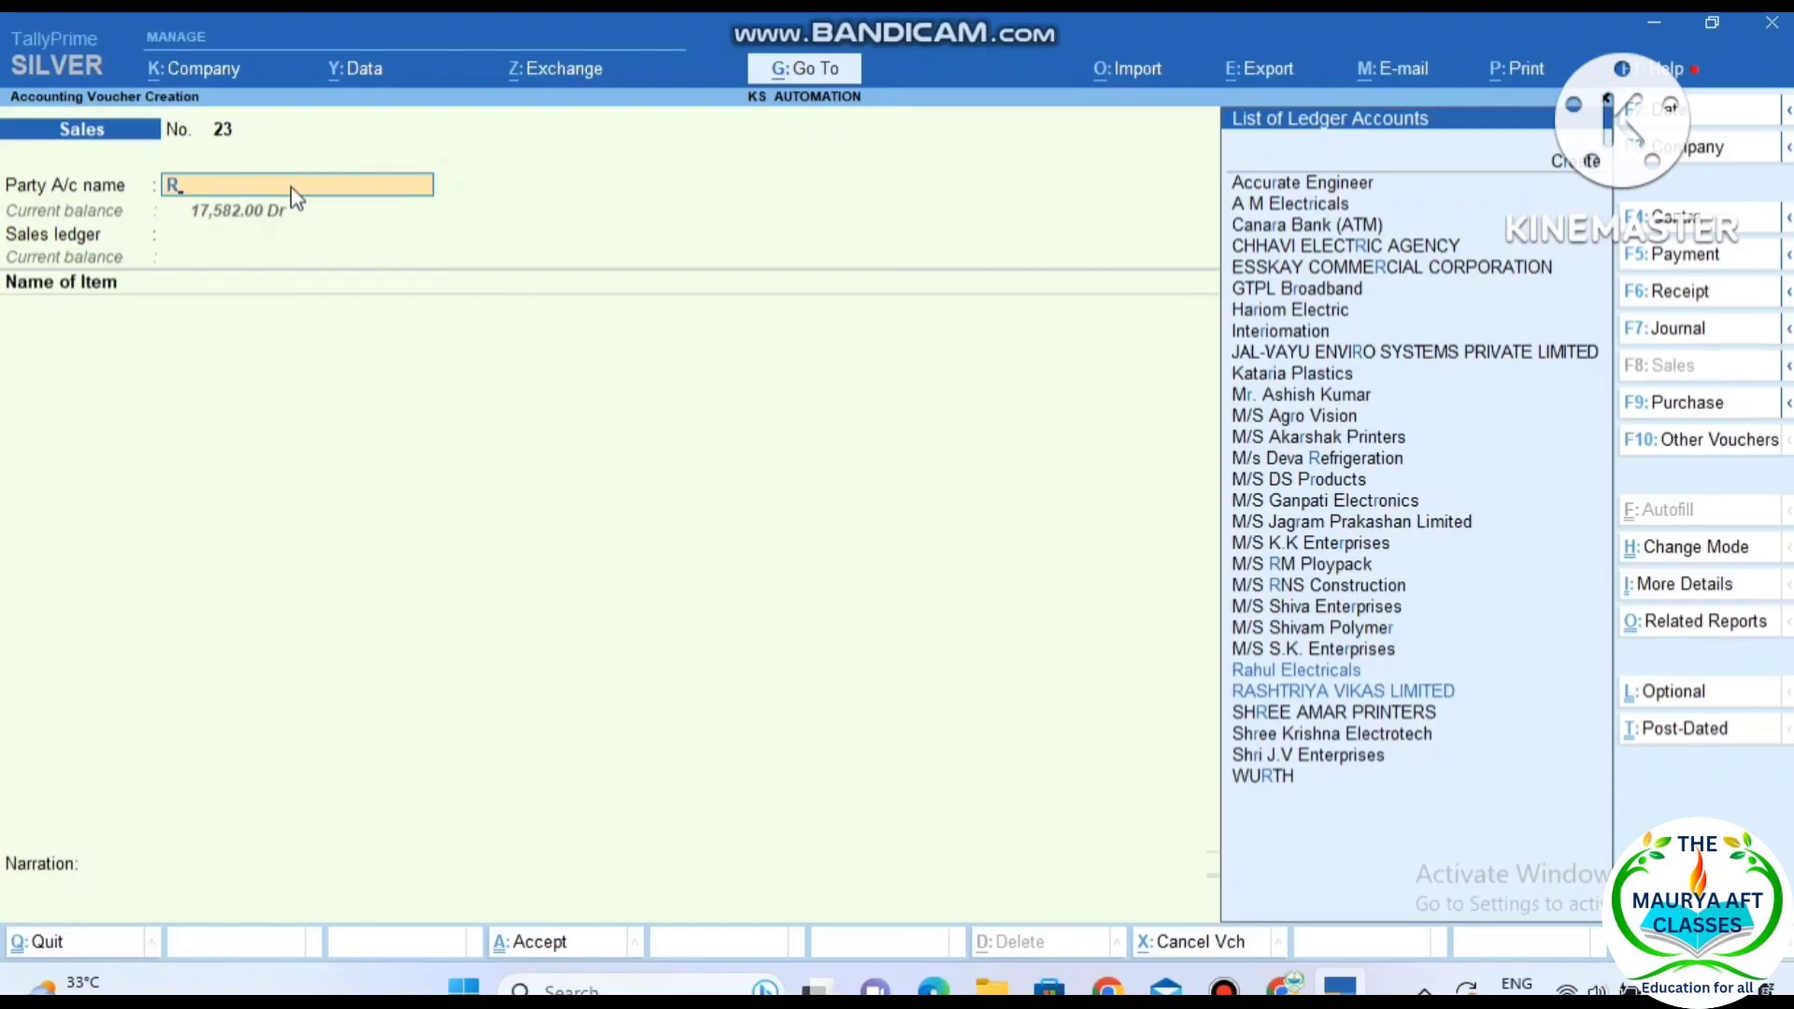
key("Down")
key("Down")
key("Down")
key("Down")
key("Up")
key("Up")
key("Up")
key("Up")
key("Up")
key("Up")
key("Up")
key("Up")
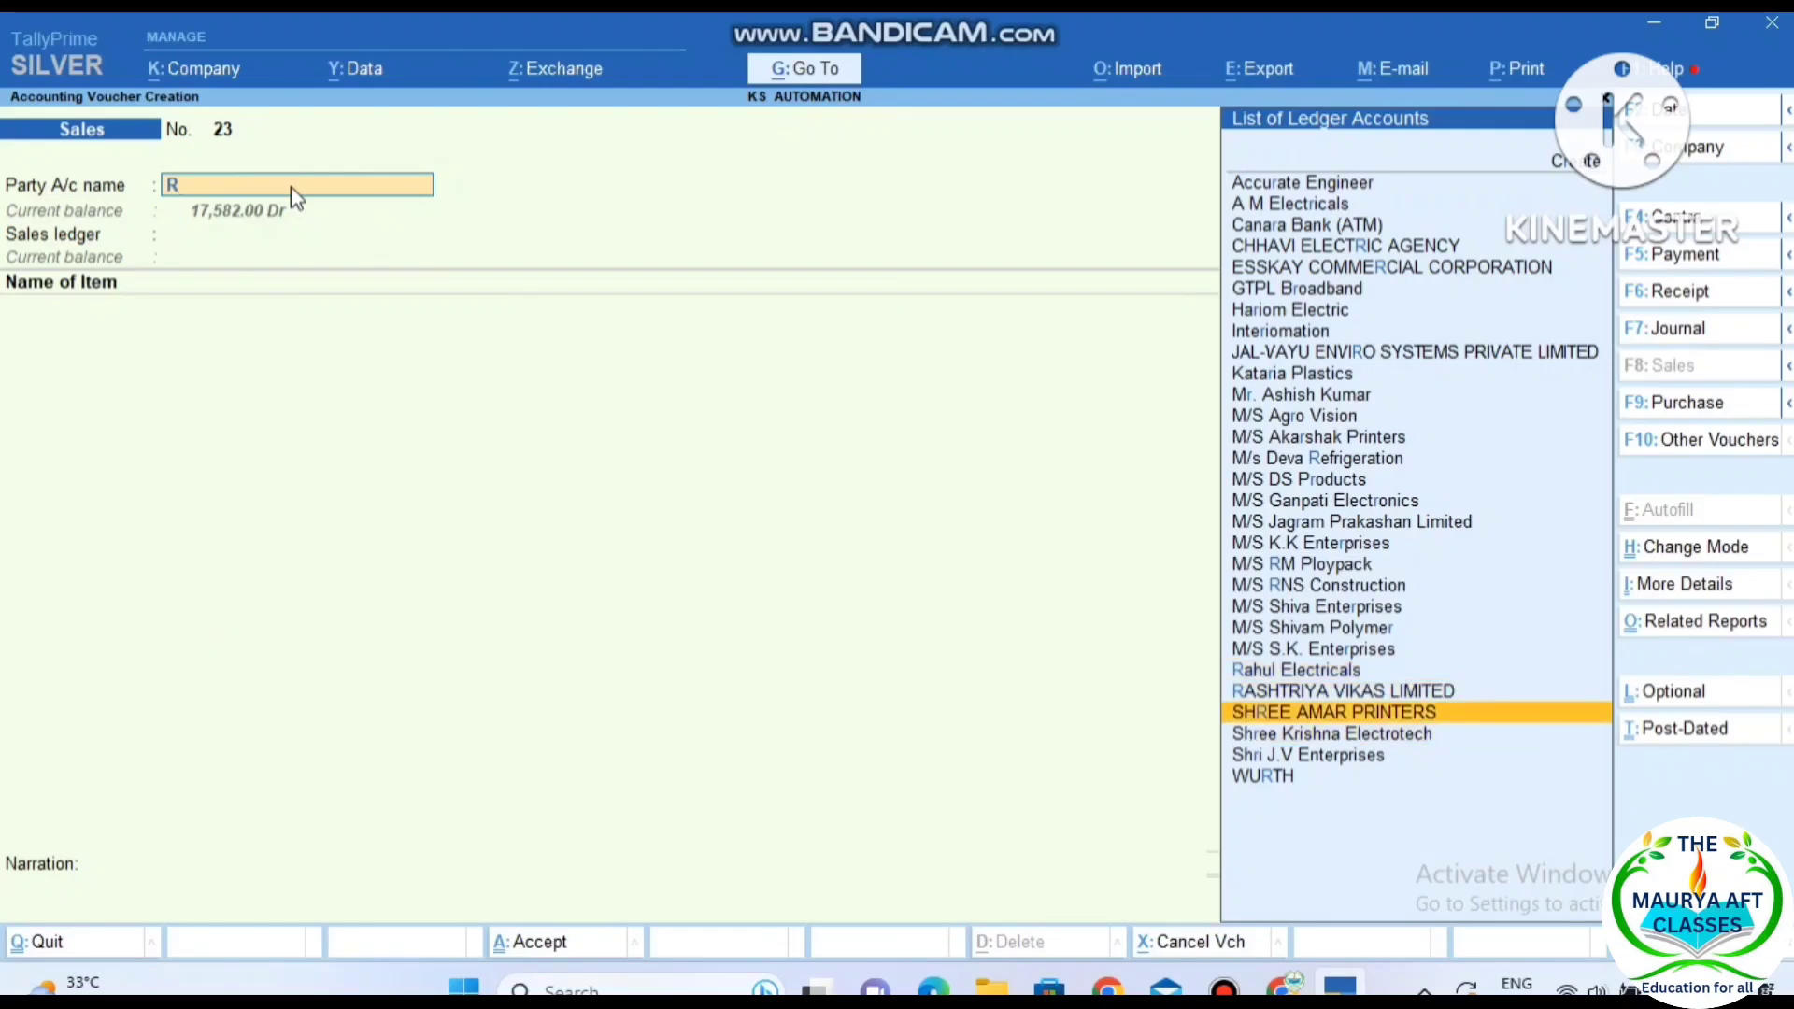
key("Return")
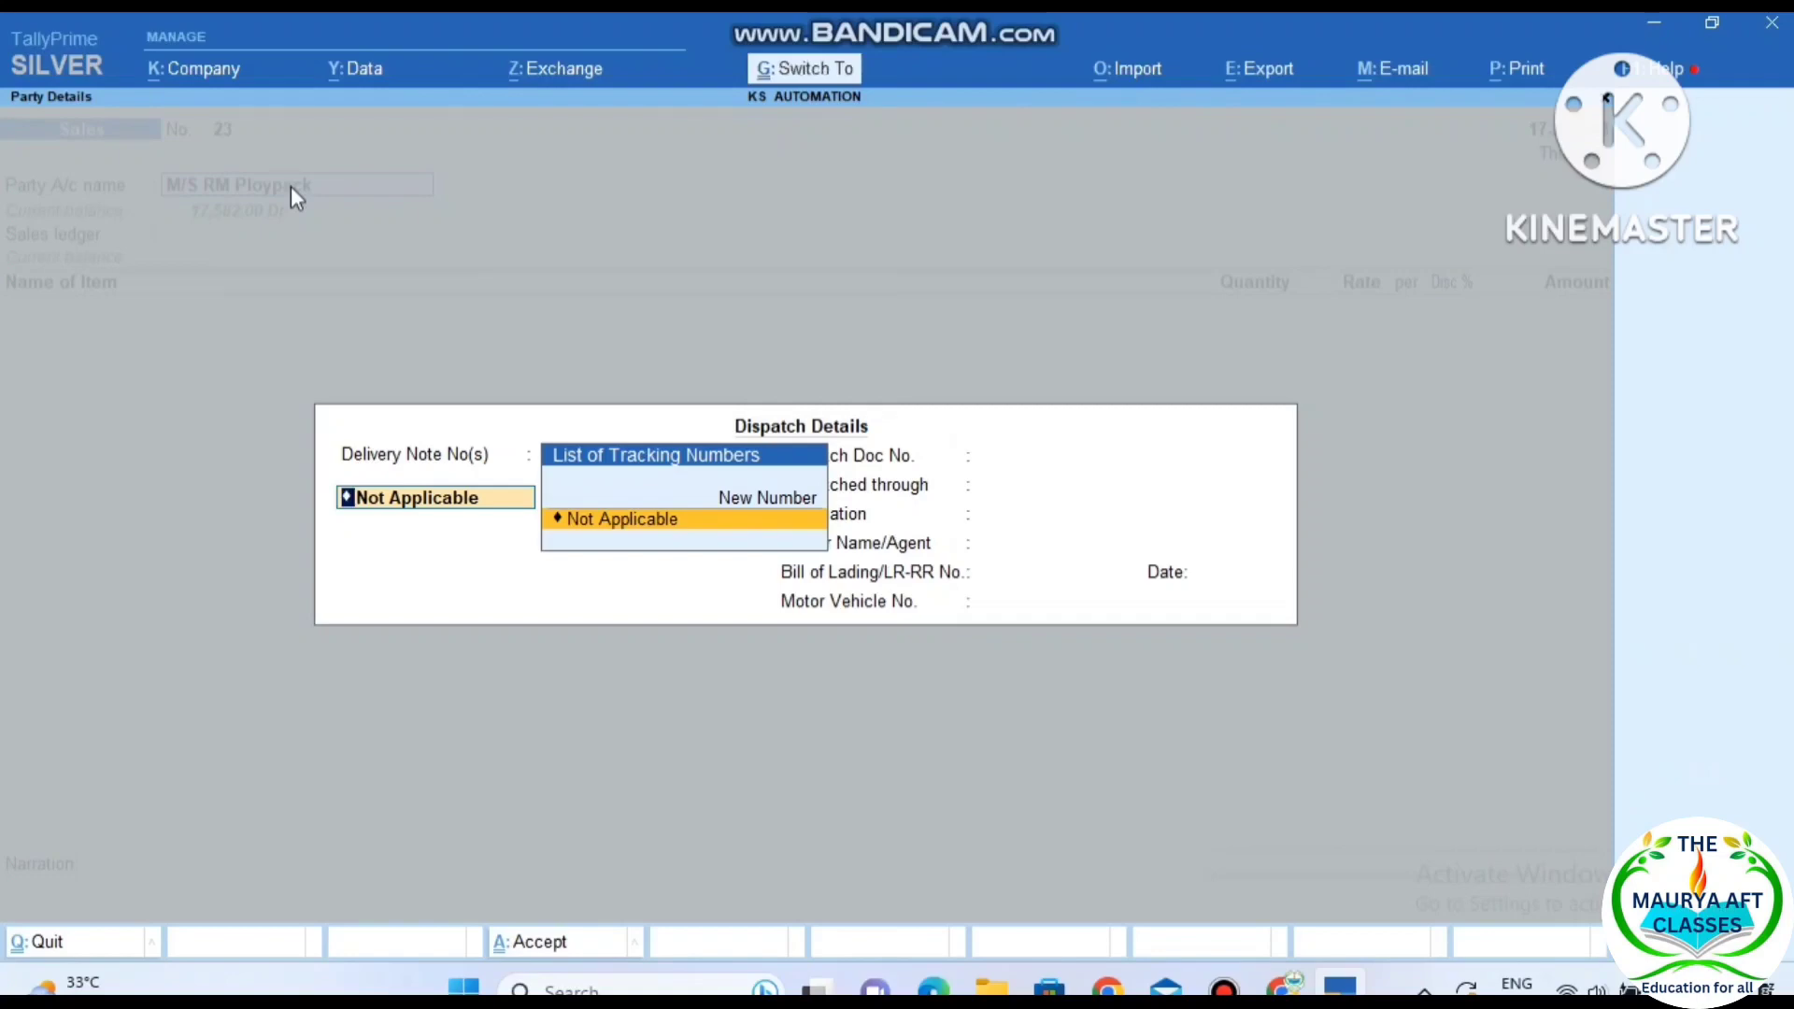
key("ctrl+a")
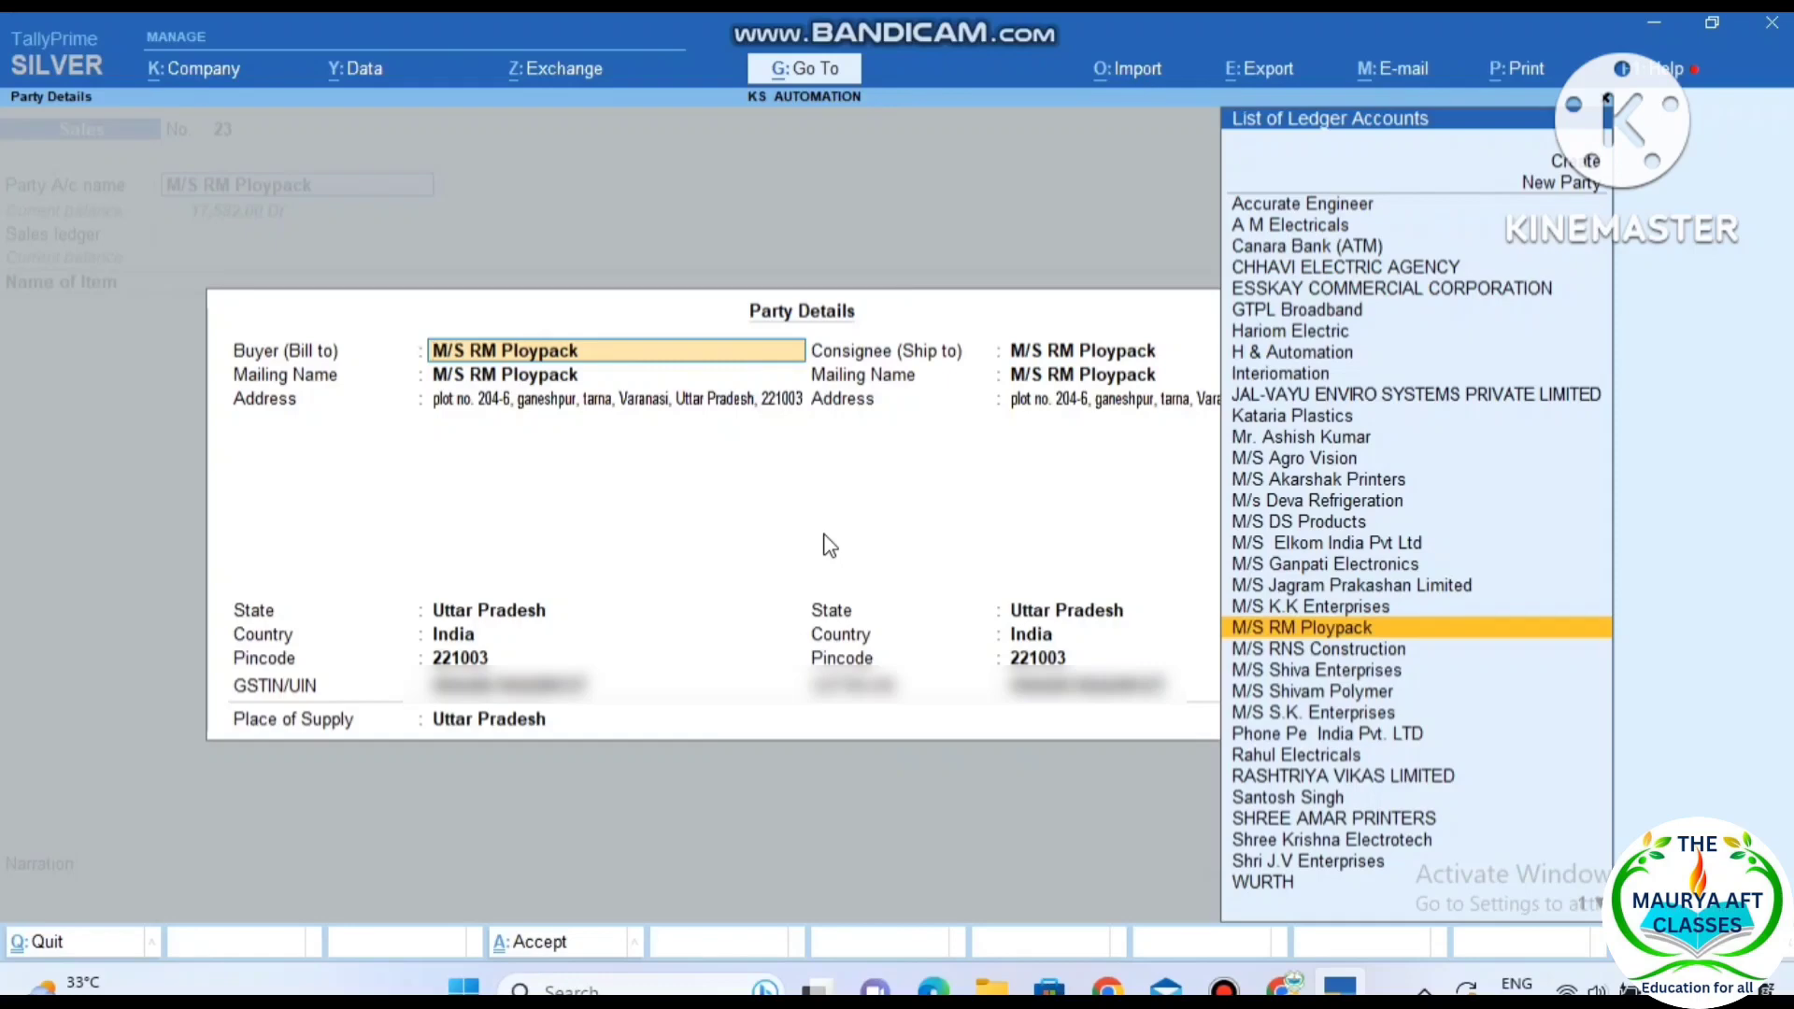
key("ctrl+a")
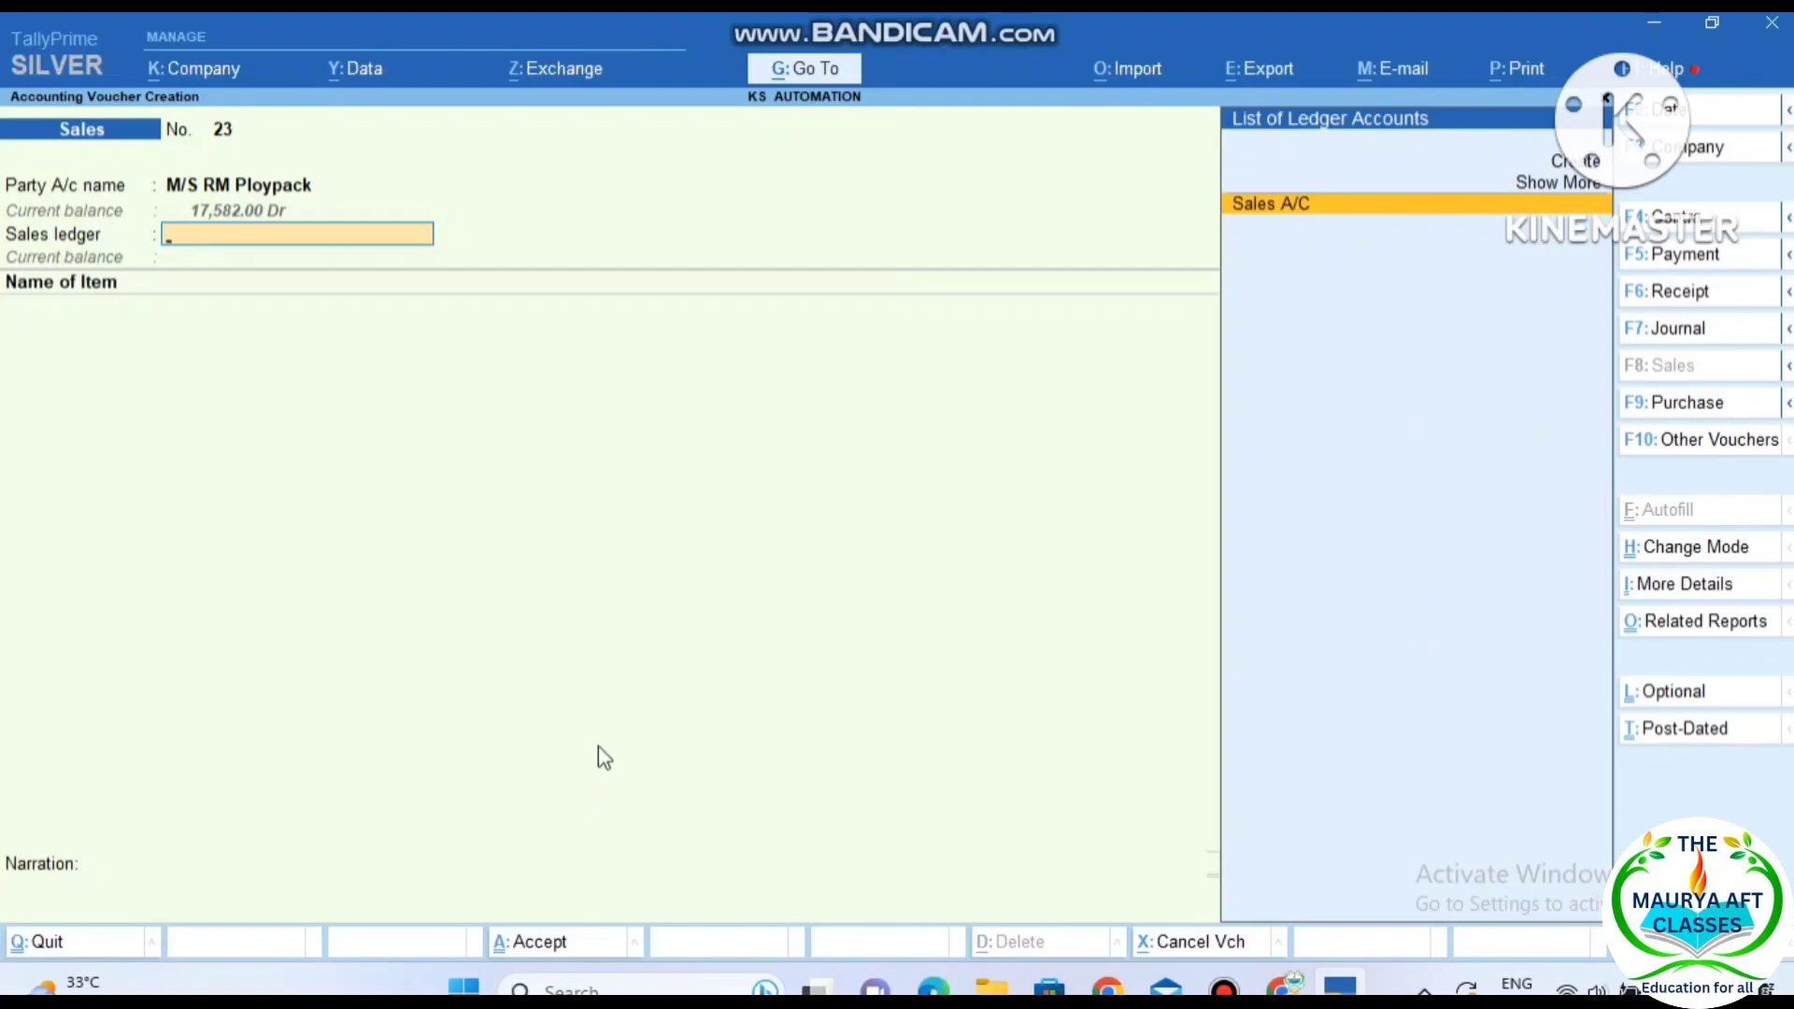
- Open the M/S RM Ploypack ledger for alteration from the voucher and go through its group, bill-by-bill and mailing details
key("BackSpace")
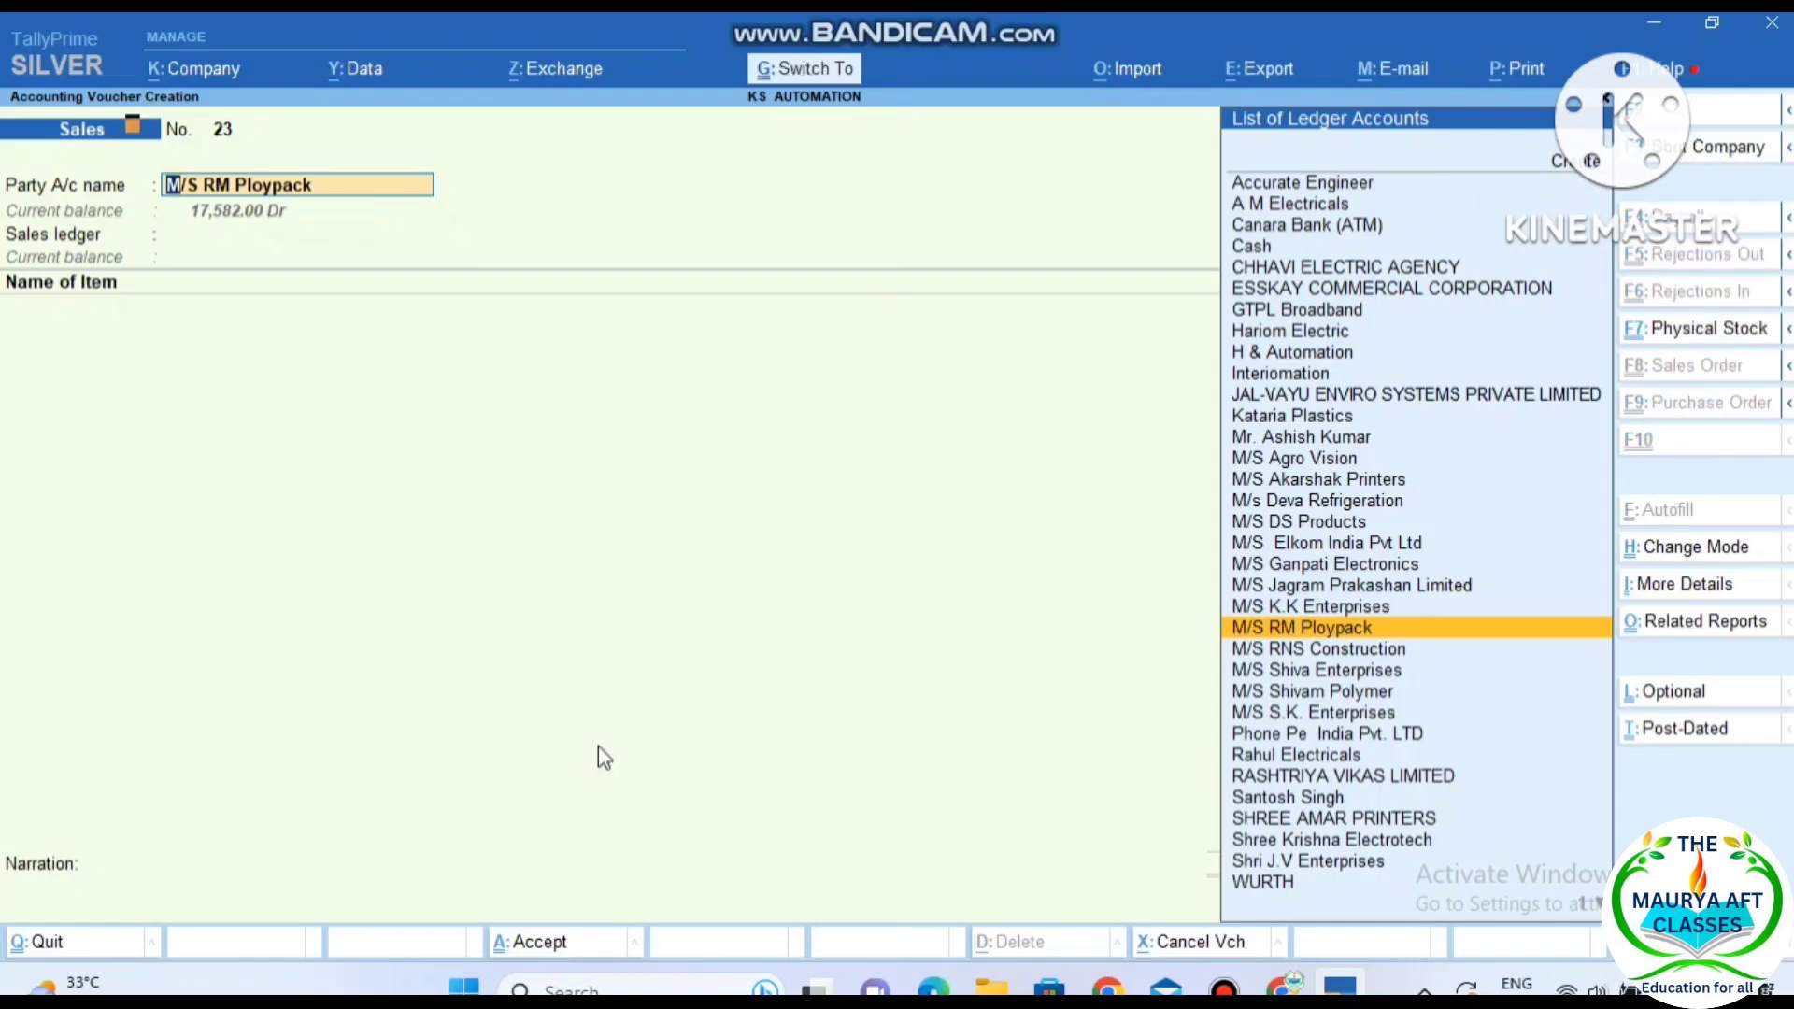
key("ctrl+Return")
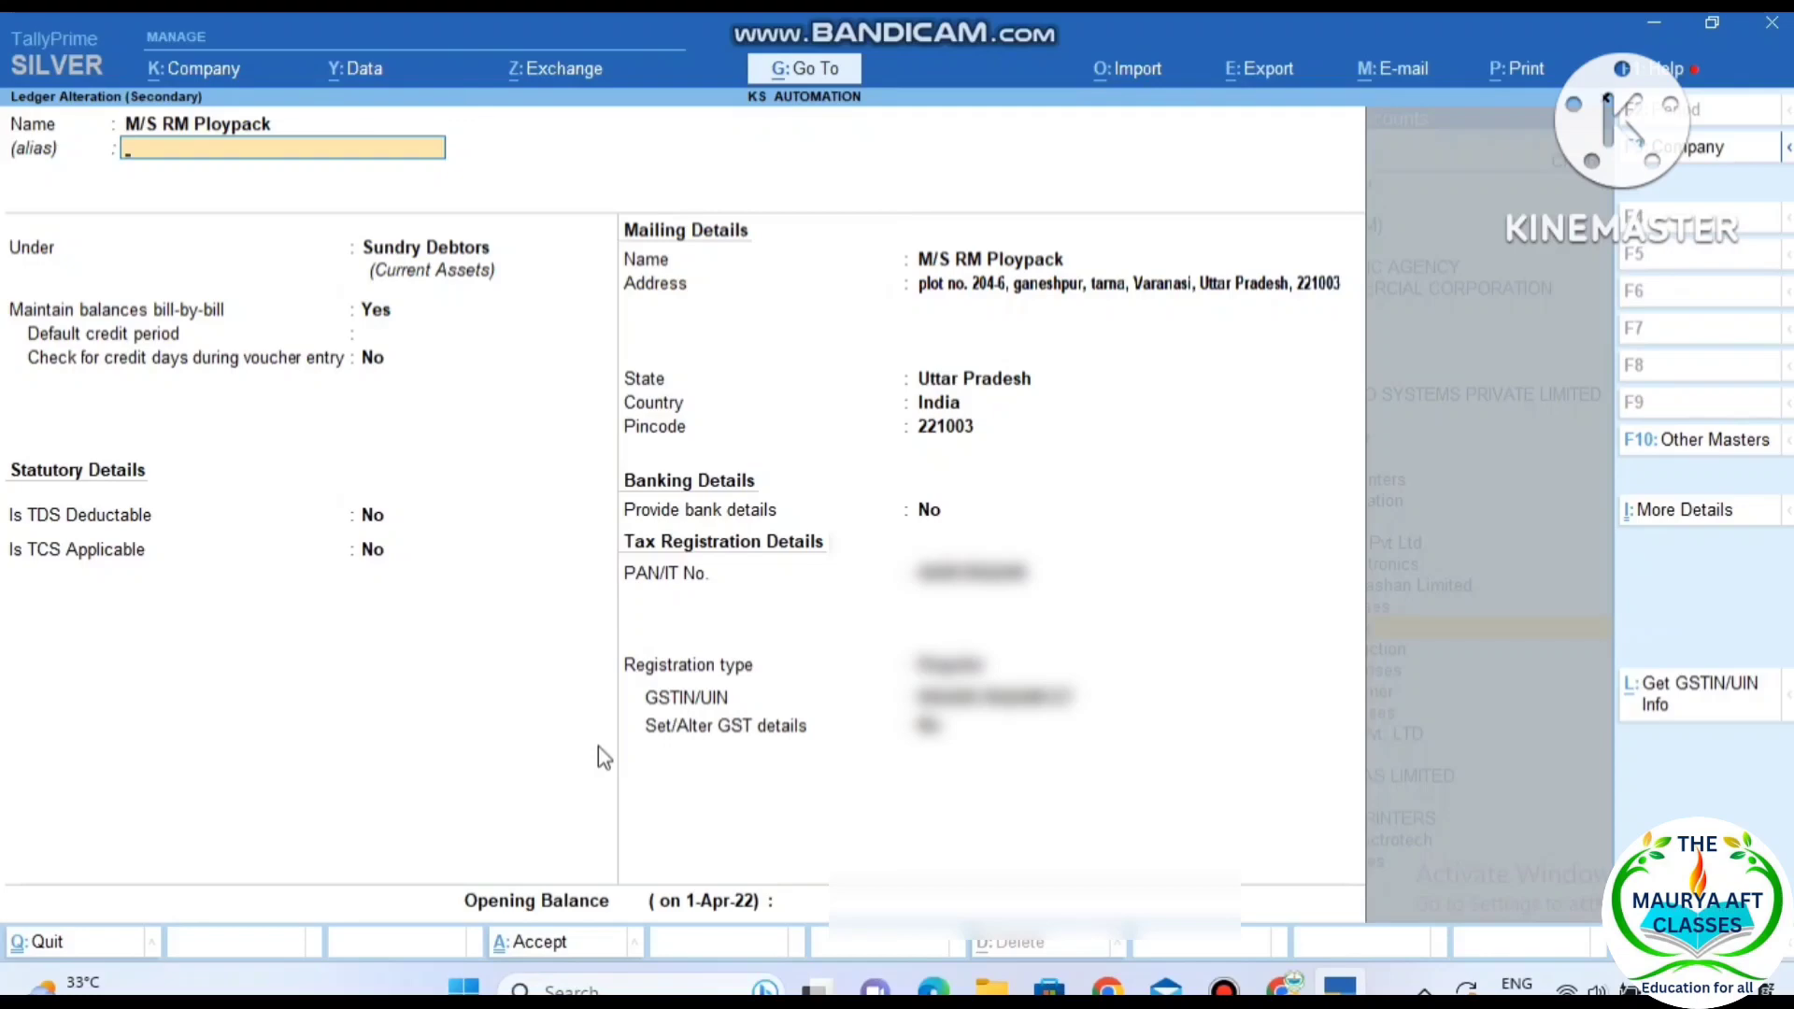
key("Return")
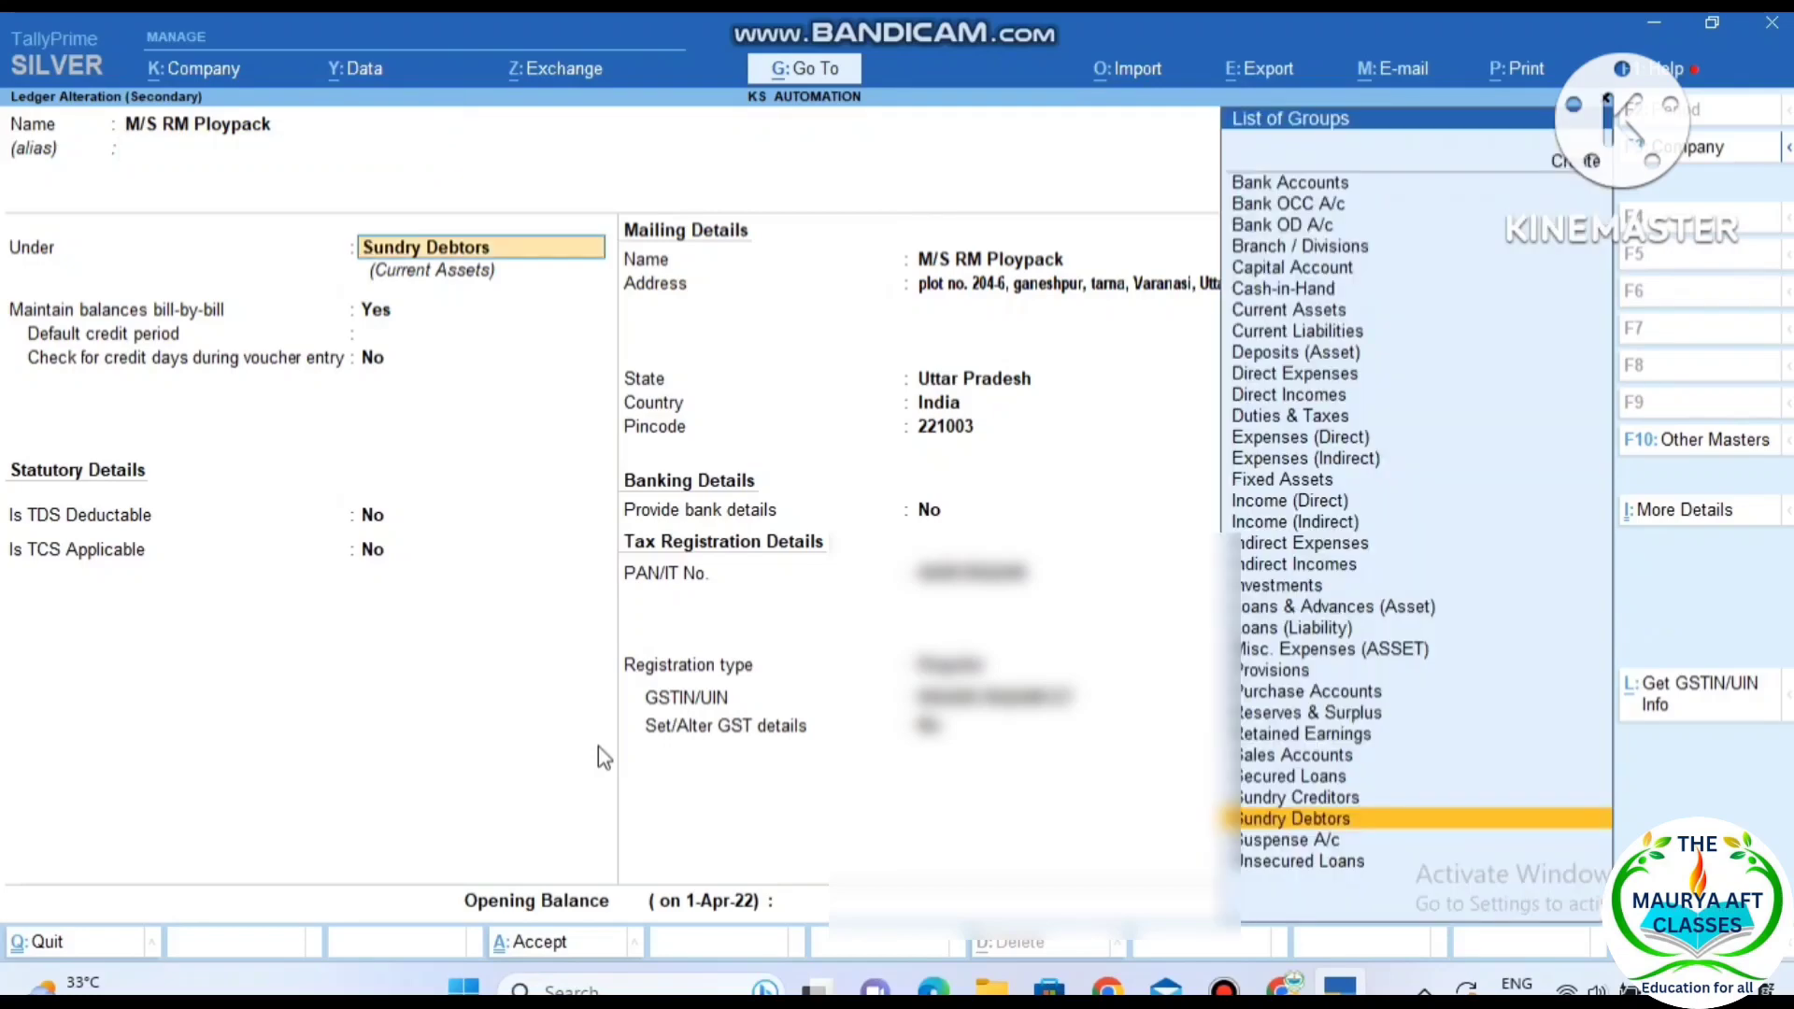
key("Return")
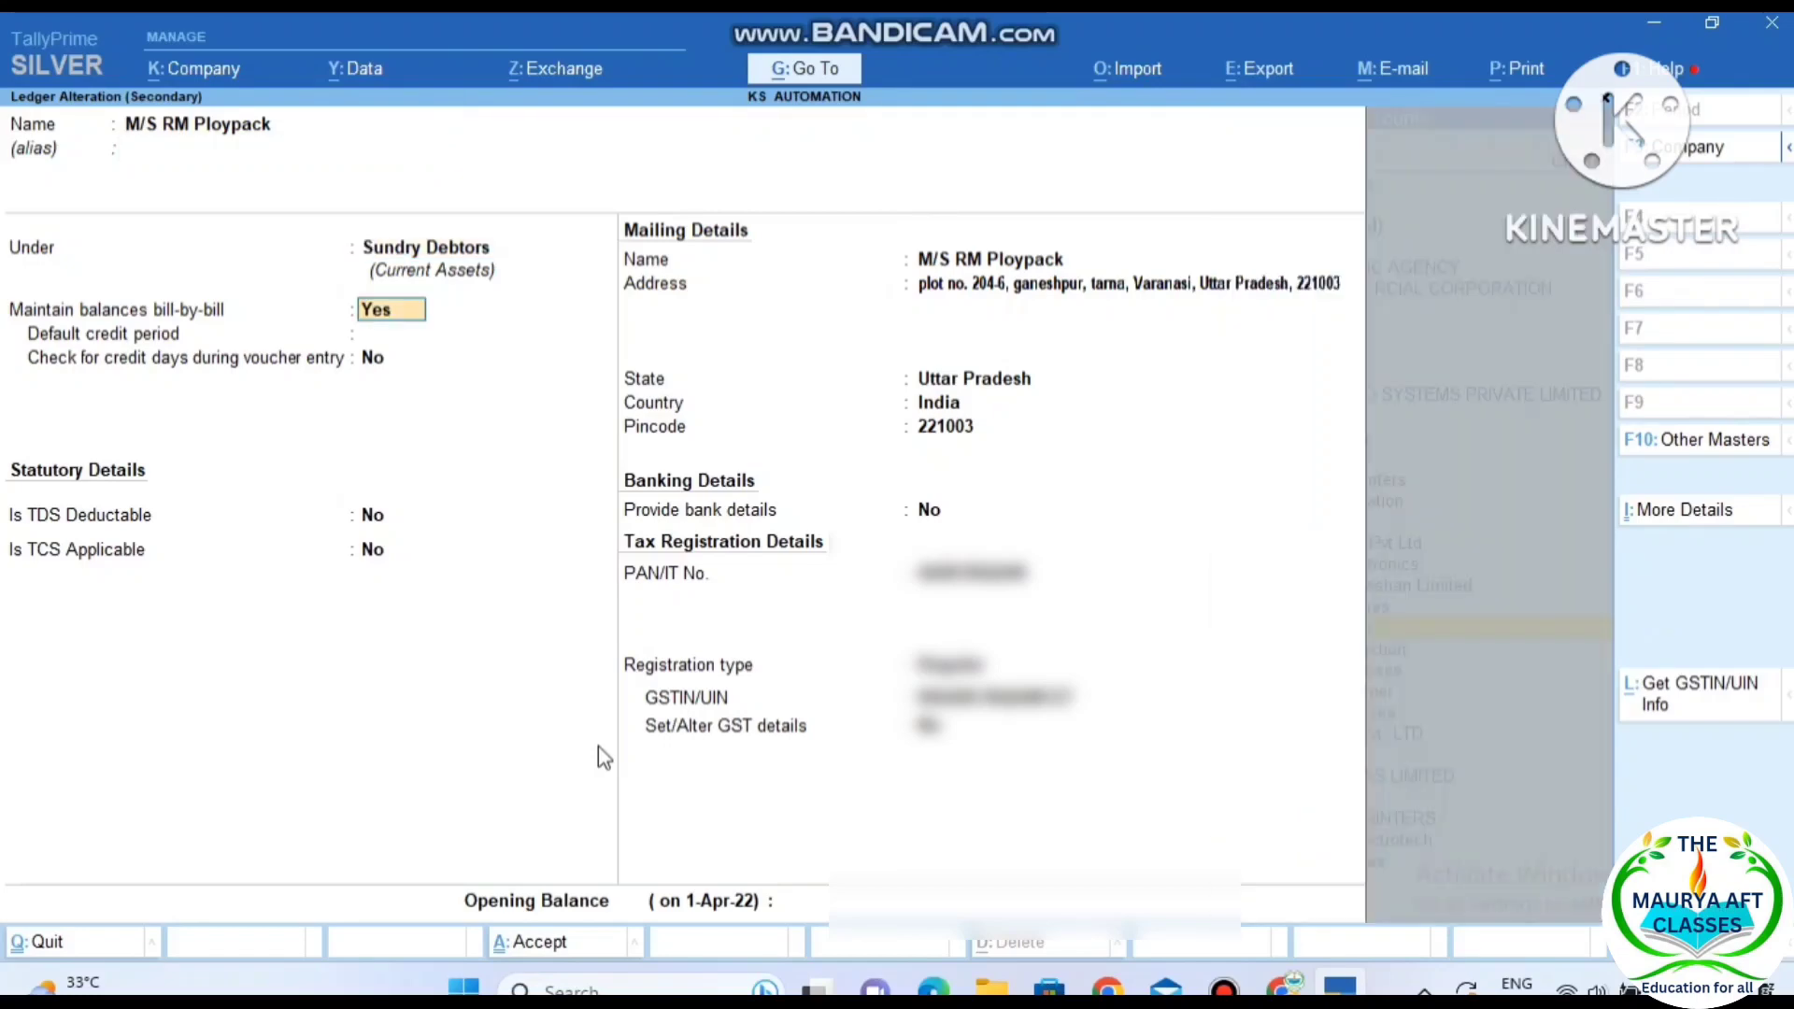
key("Return")
key("Return")
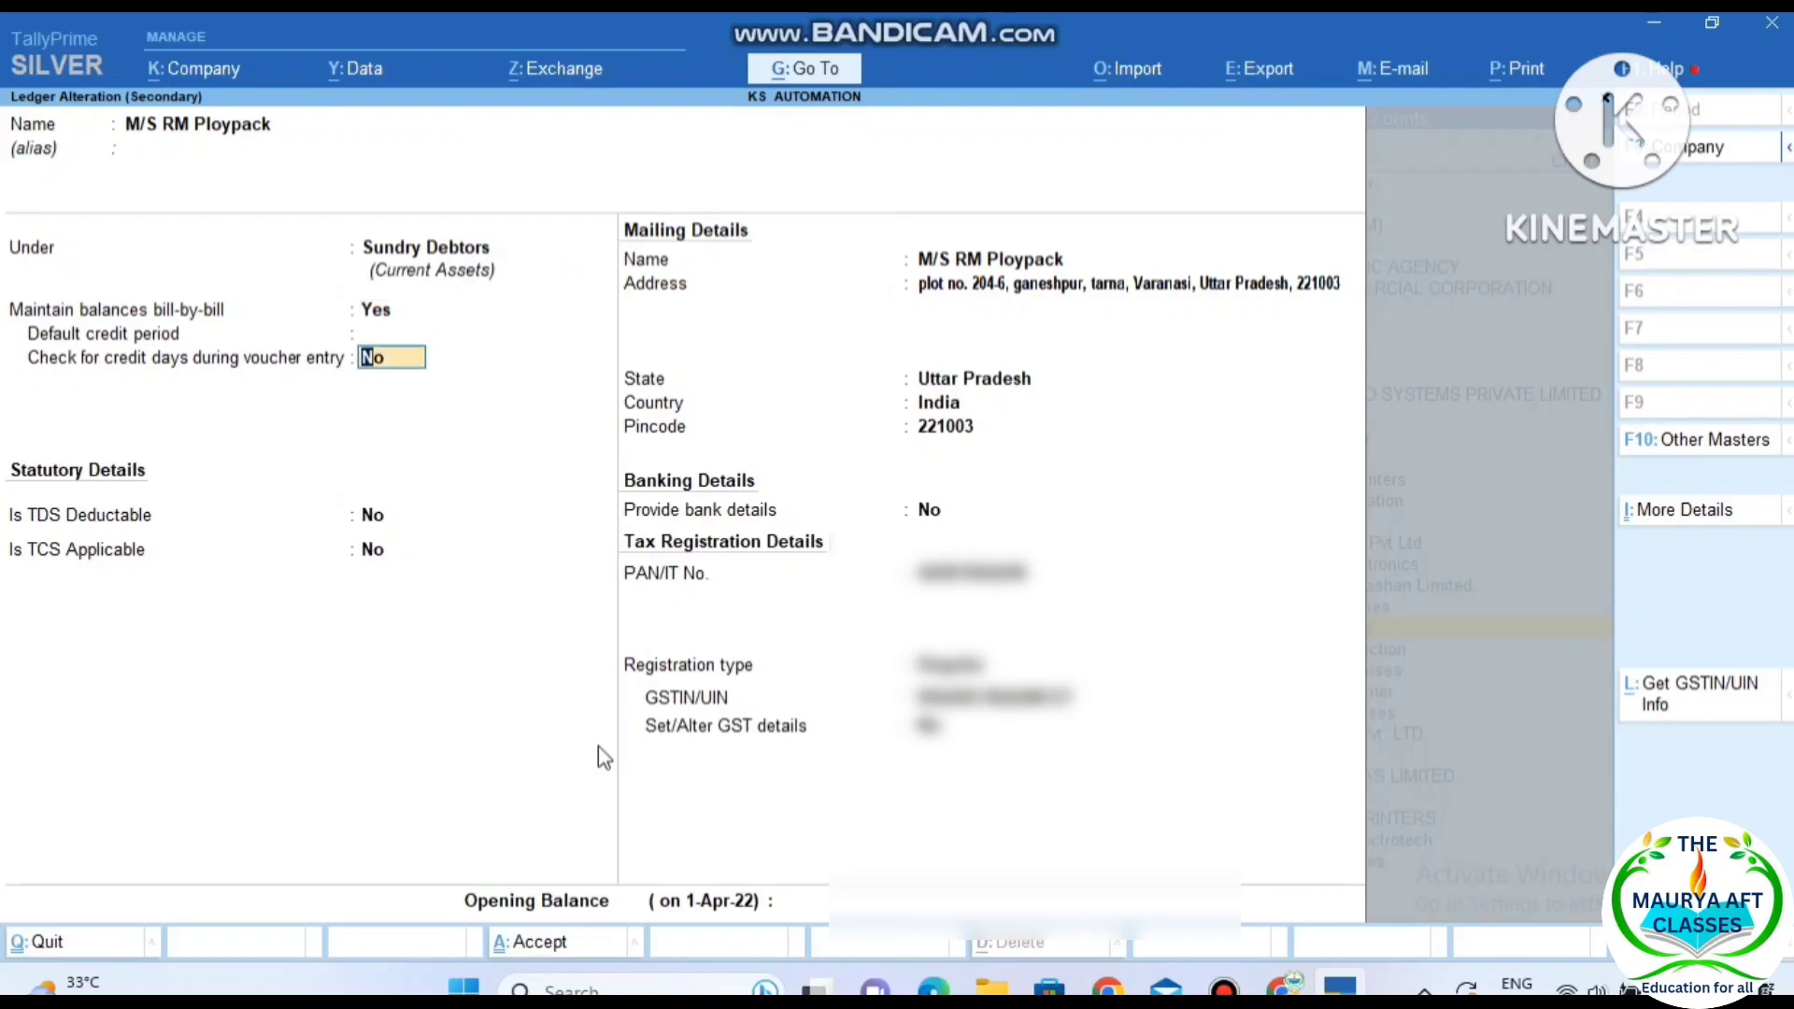
key("Return")
key("Return")
key("Return")
key("Return")
key("Return")
key("Return")
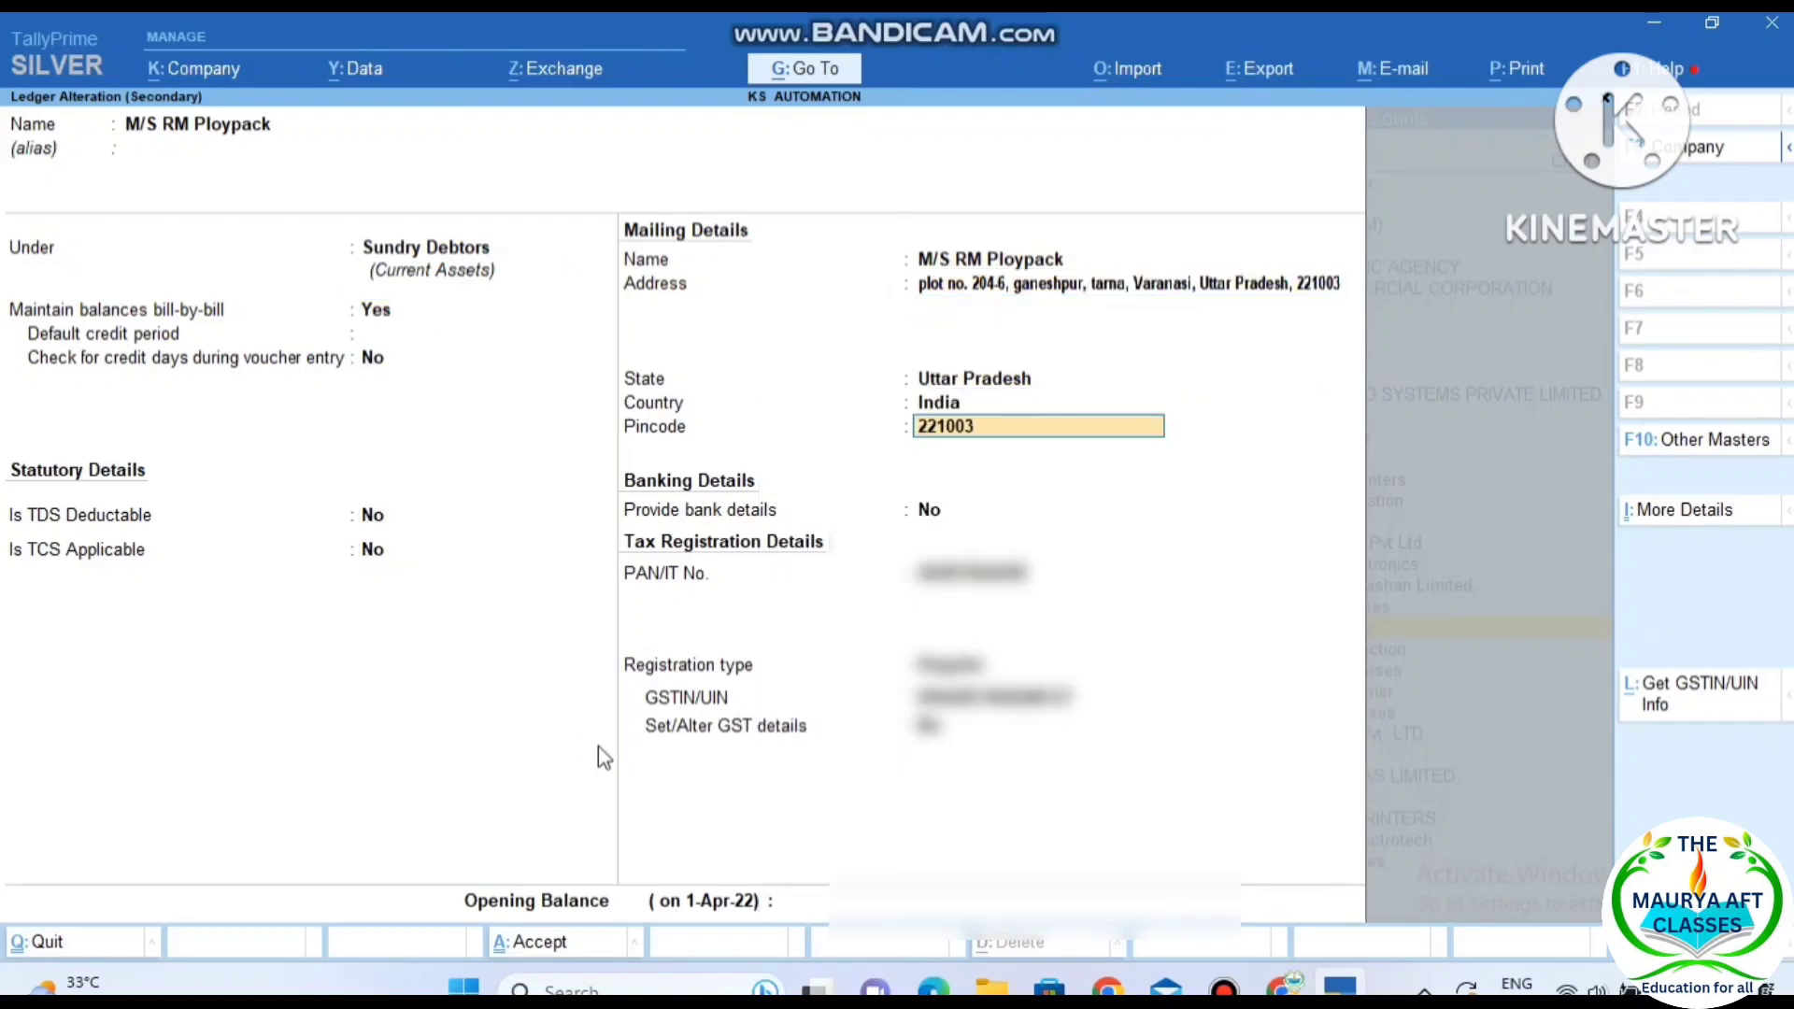
- Check the party ledger's PAN, registration type and GSTIN, save it, and accept the voucher's dispatch and party details again
key("Return")
key("Return")
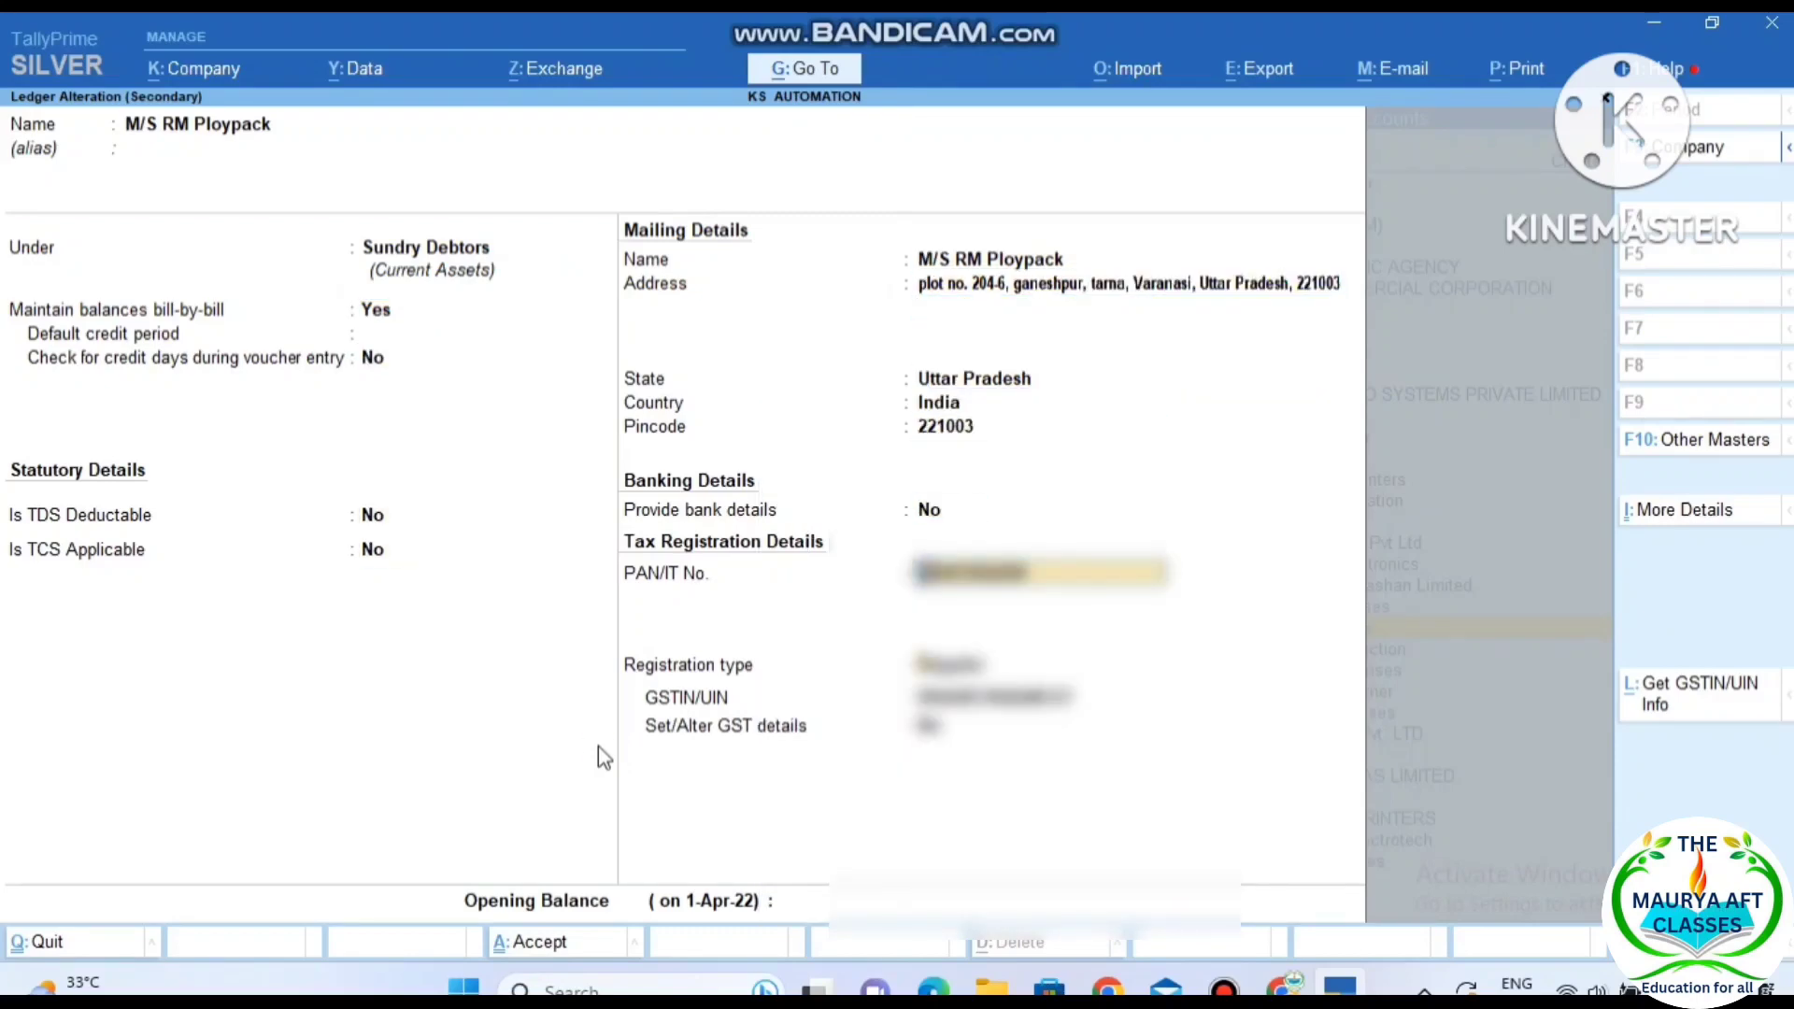
key("Return")
key("Return")
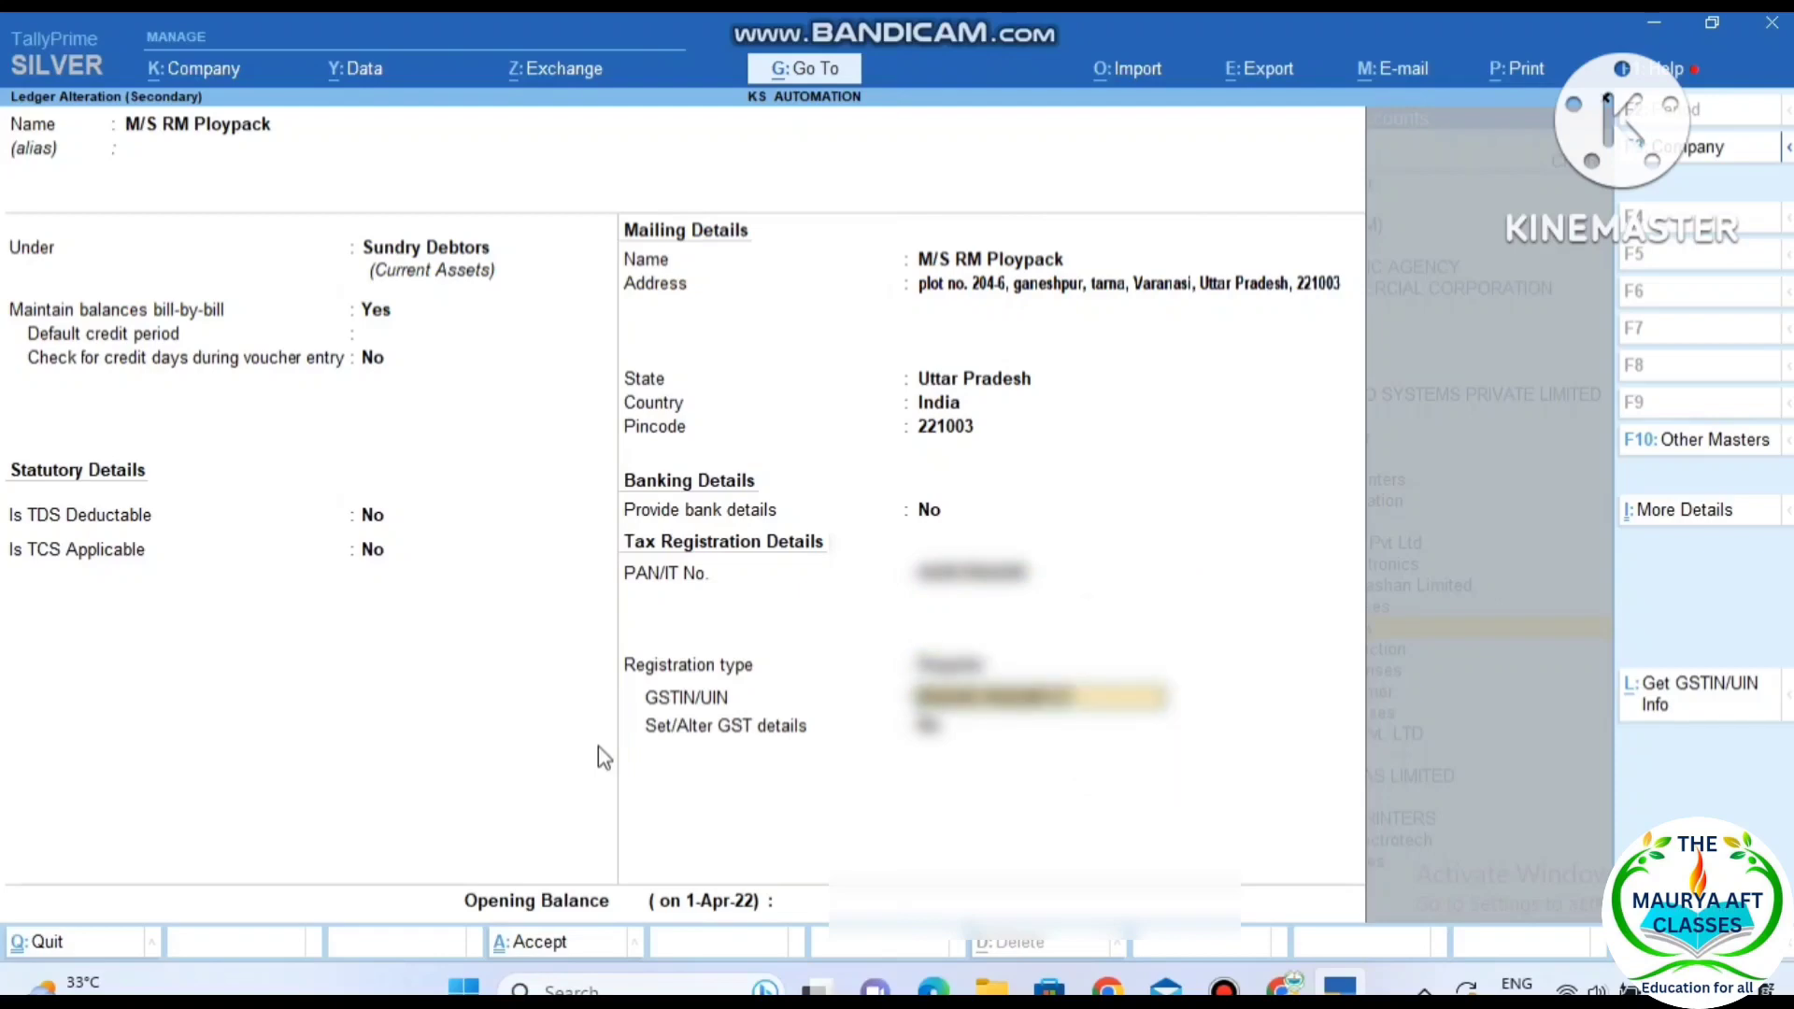
key("ctrl+a")
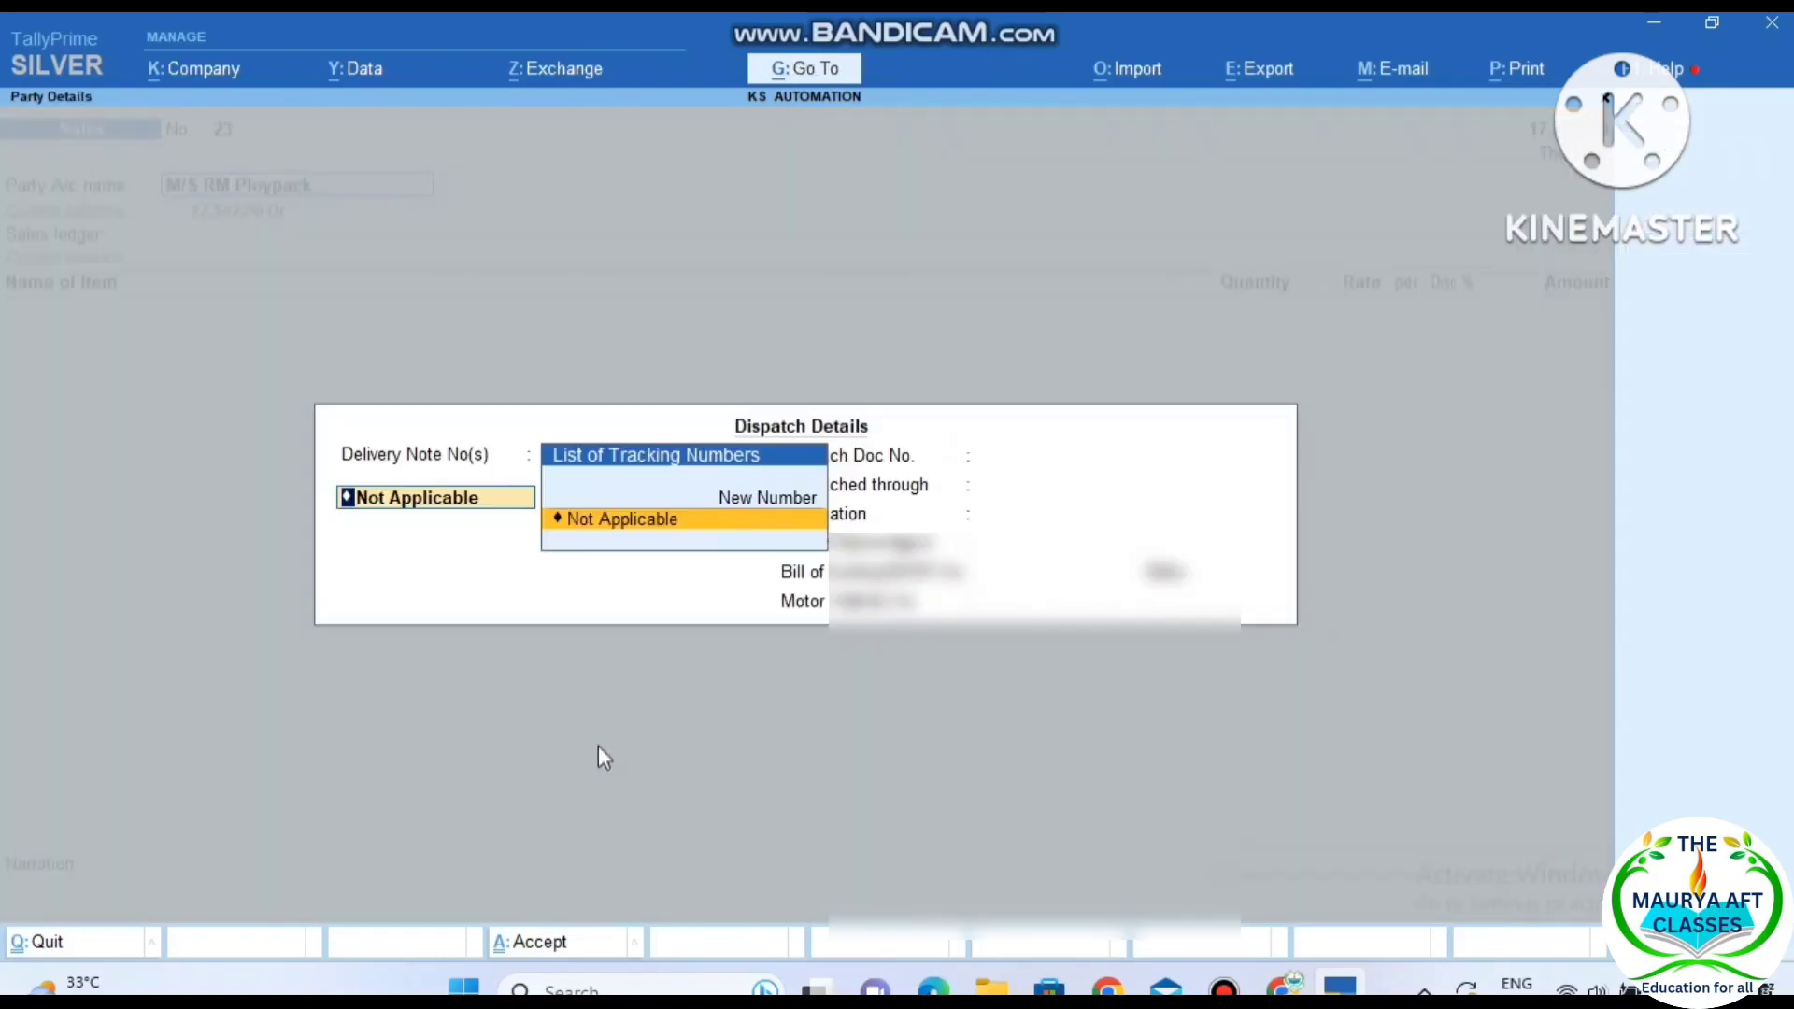
key("ctrl+a")
key("ctrl+a")
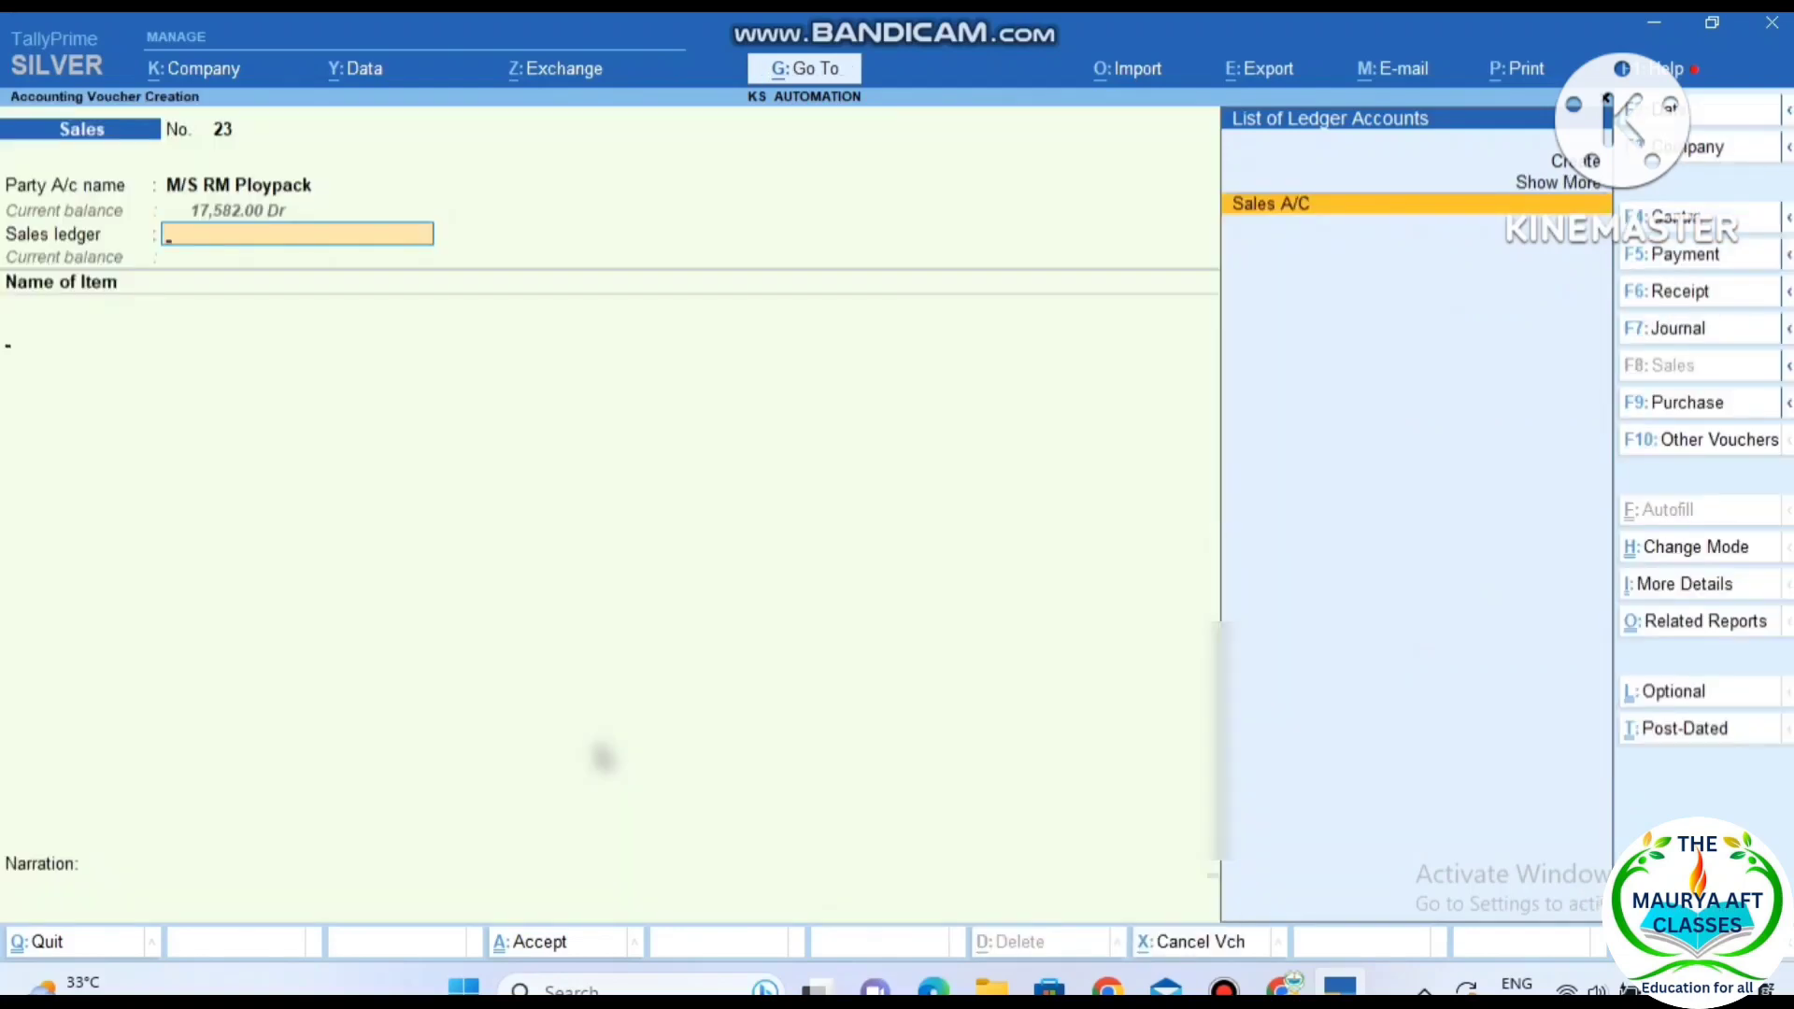
- Select Sales A/C as the sales ledger, open it for alteration to check its GST settings, and save it
key("Return")
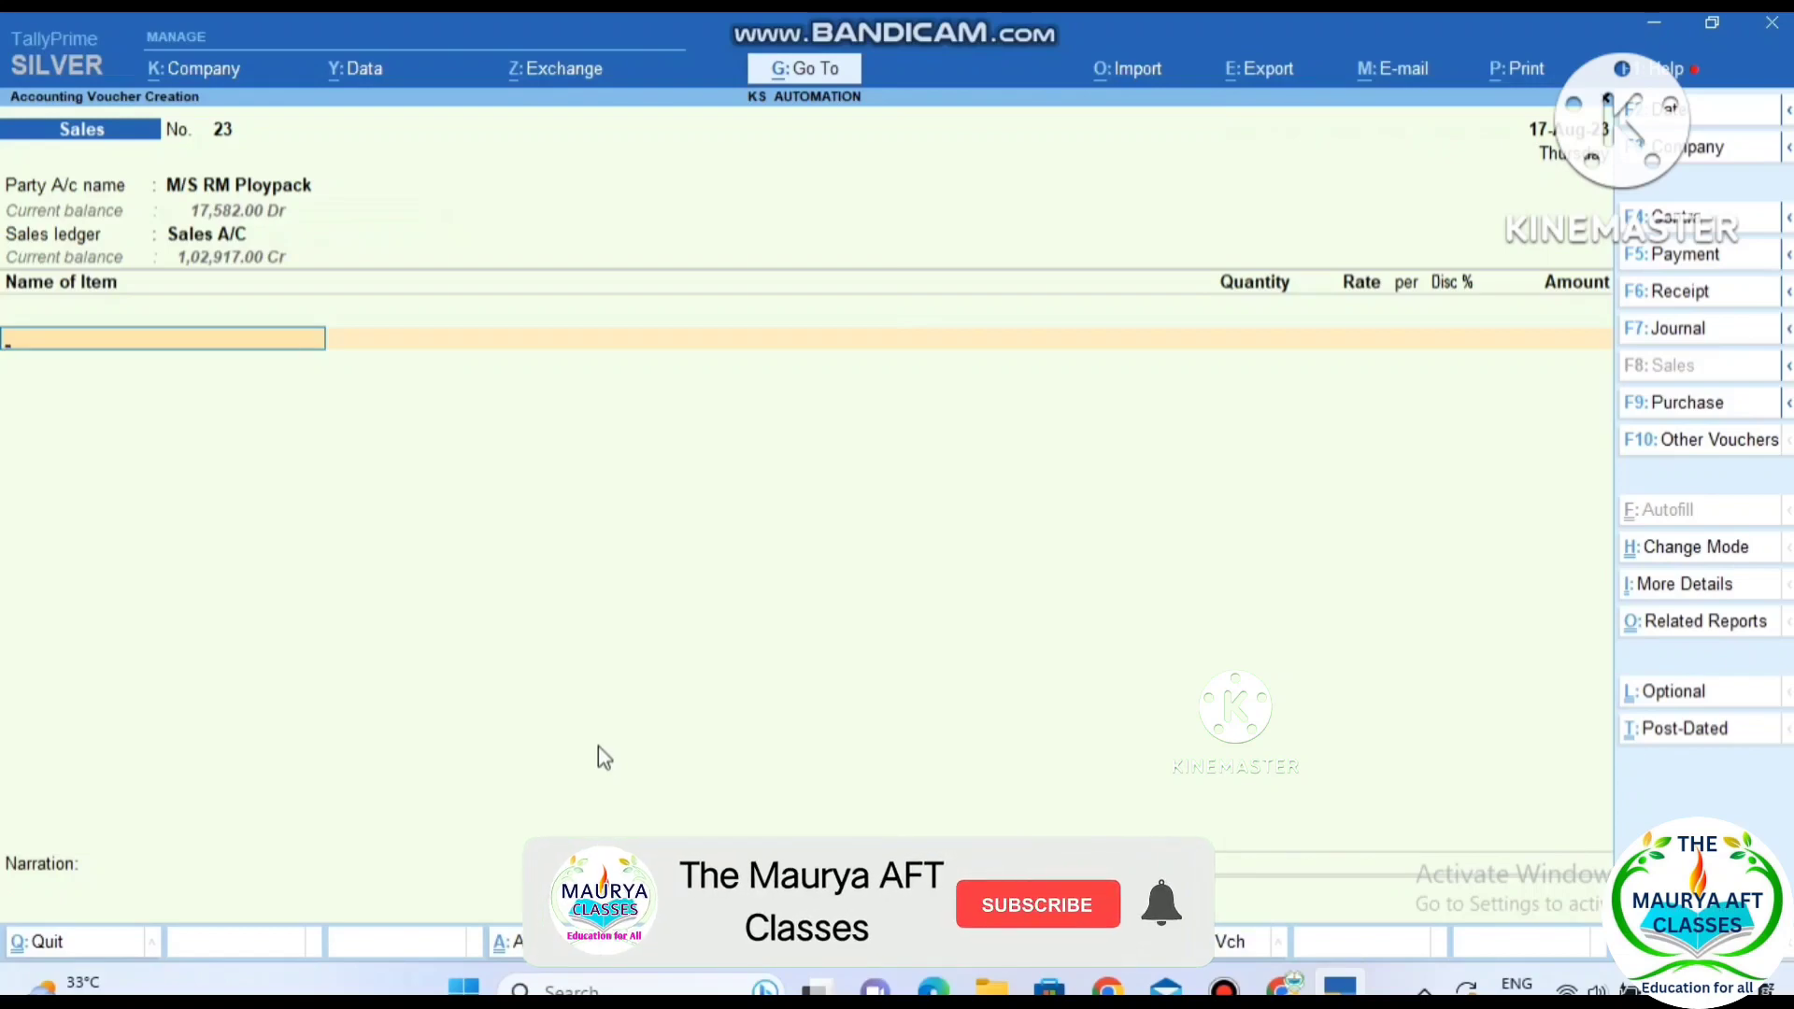
key("BackSpace")
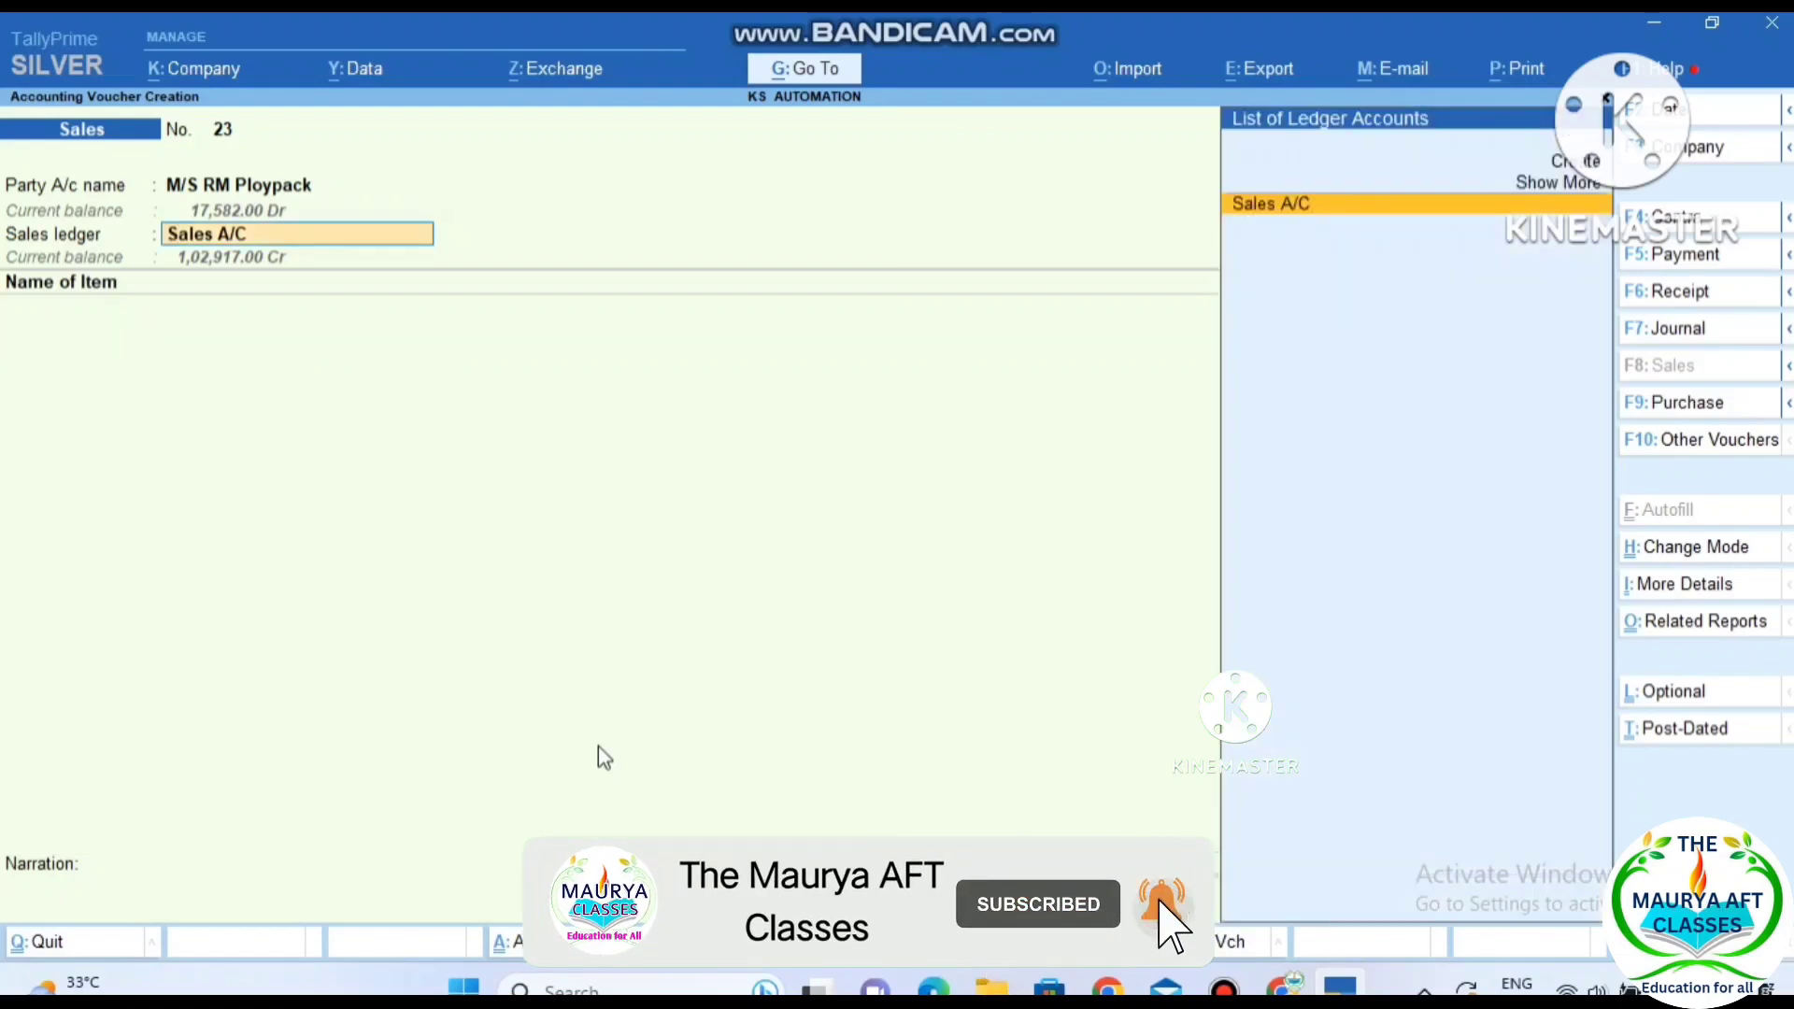
key("ctrl")
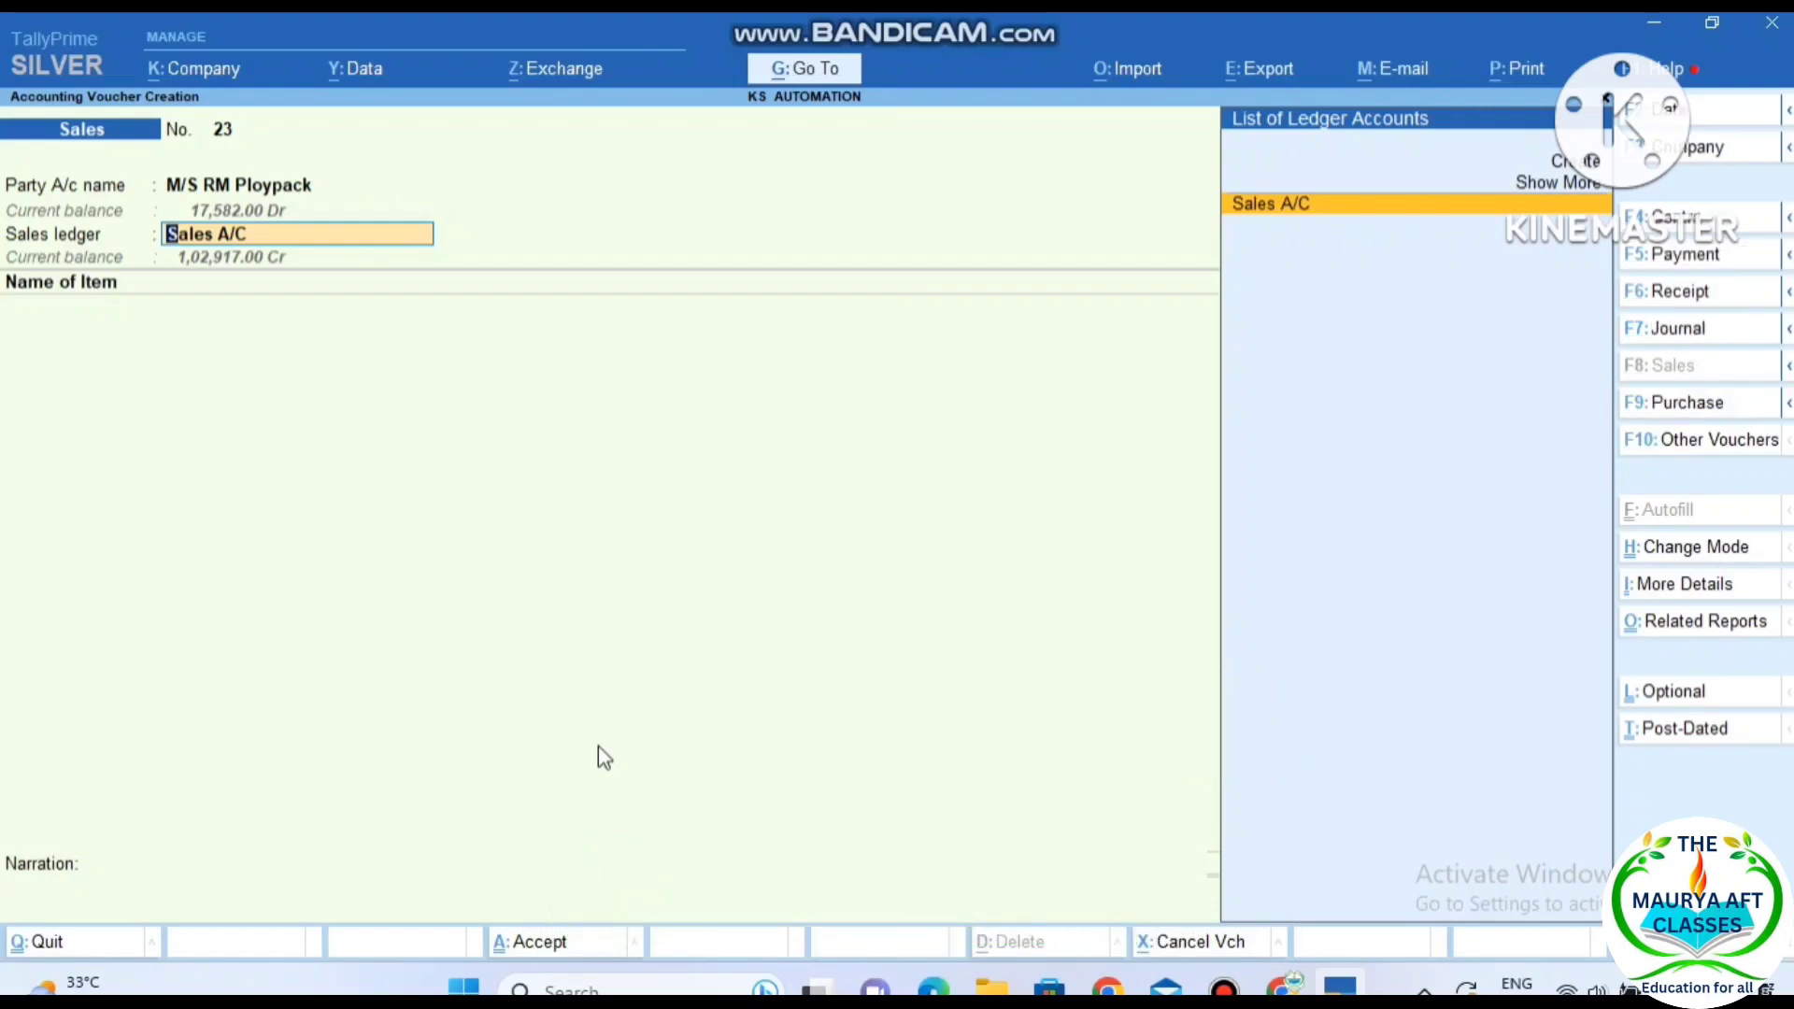
key("ctrl+Return")
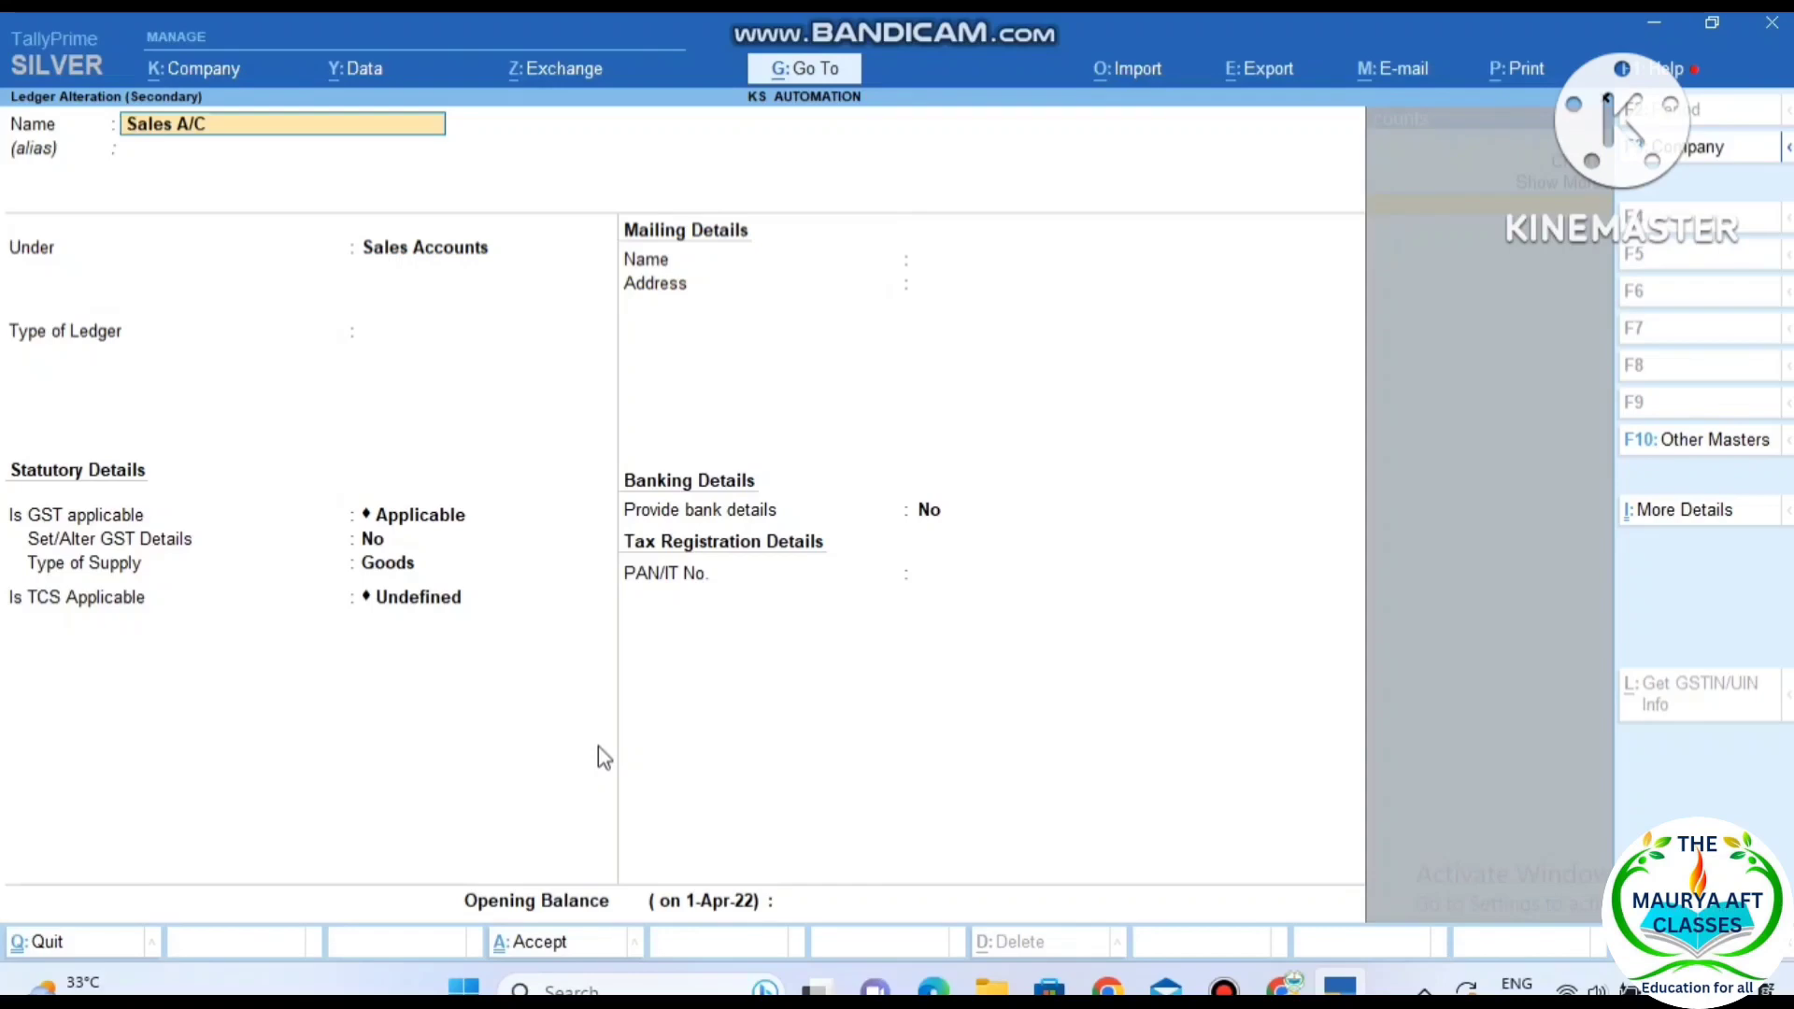
key("ctrl+a")
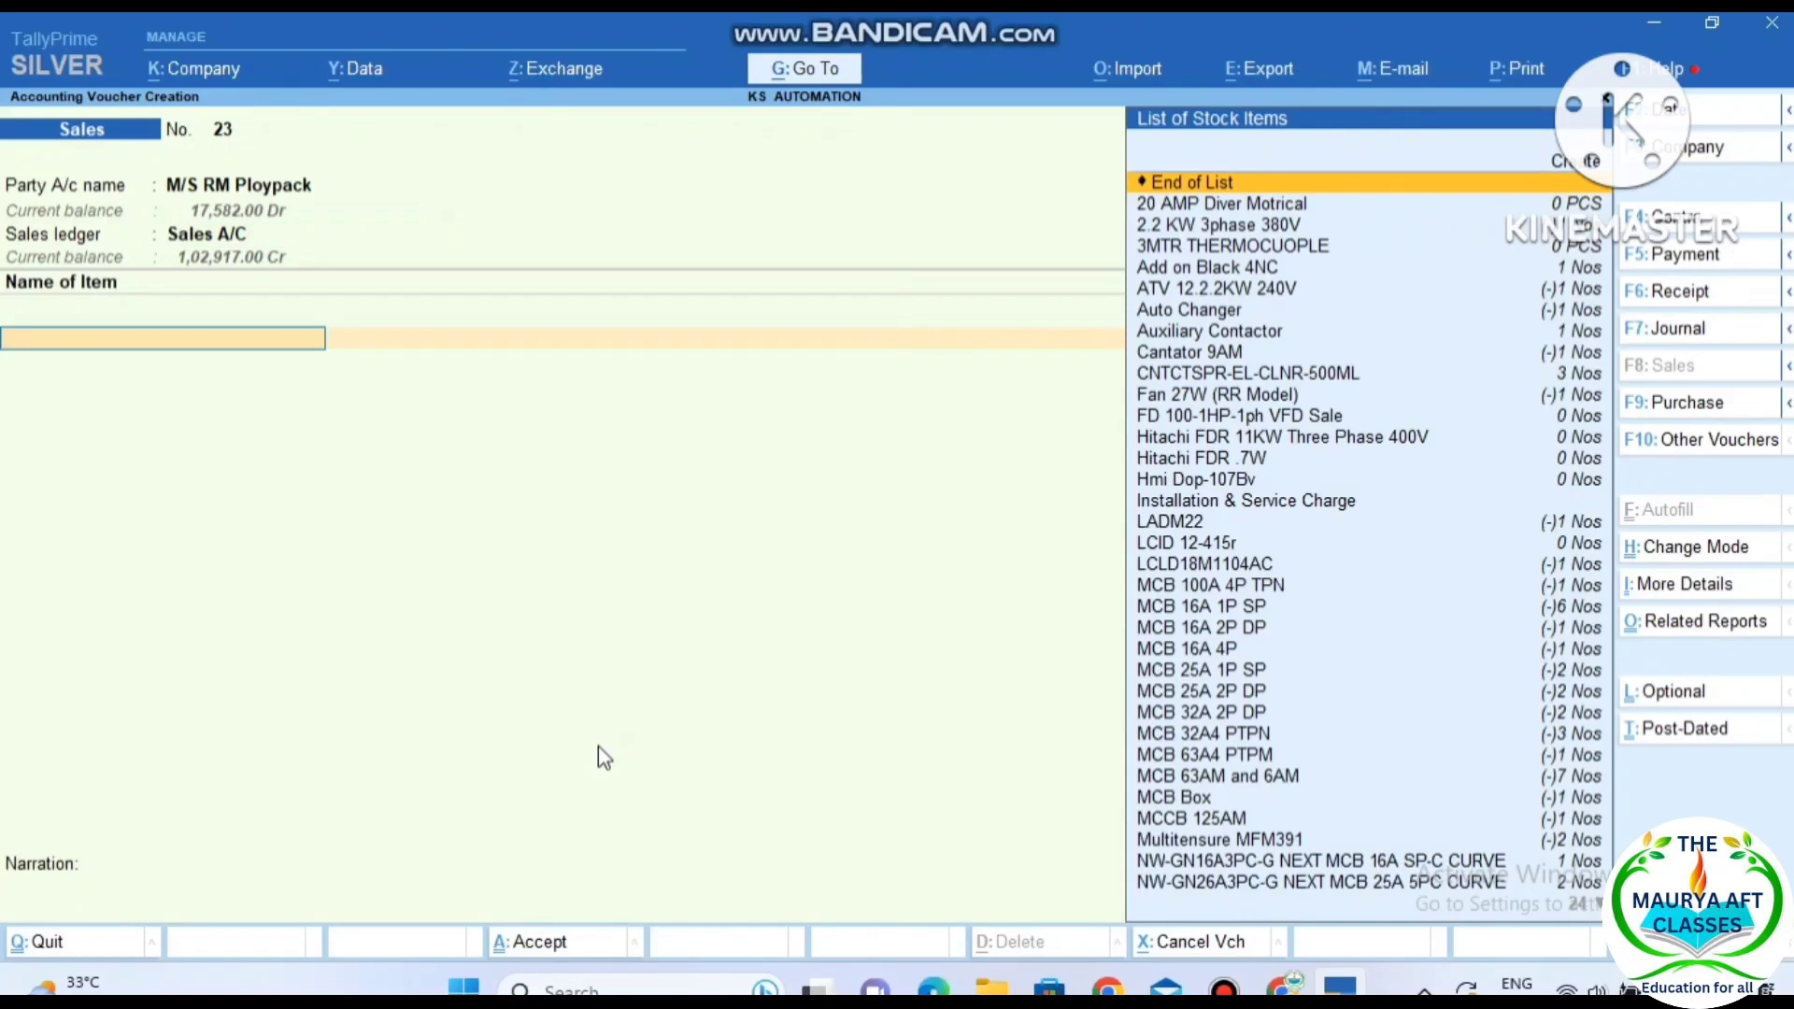
- Look through the stock items and choose Vivo V11 as the voucher's item
key("Down")
key("Down")
key("Down")
key("Down")
key("Down")
key("Down")
key("Down")
key("Down")
key("Down")
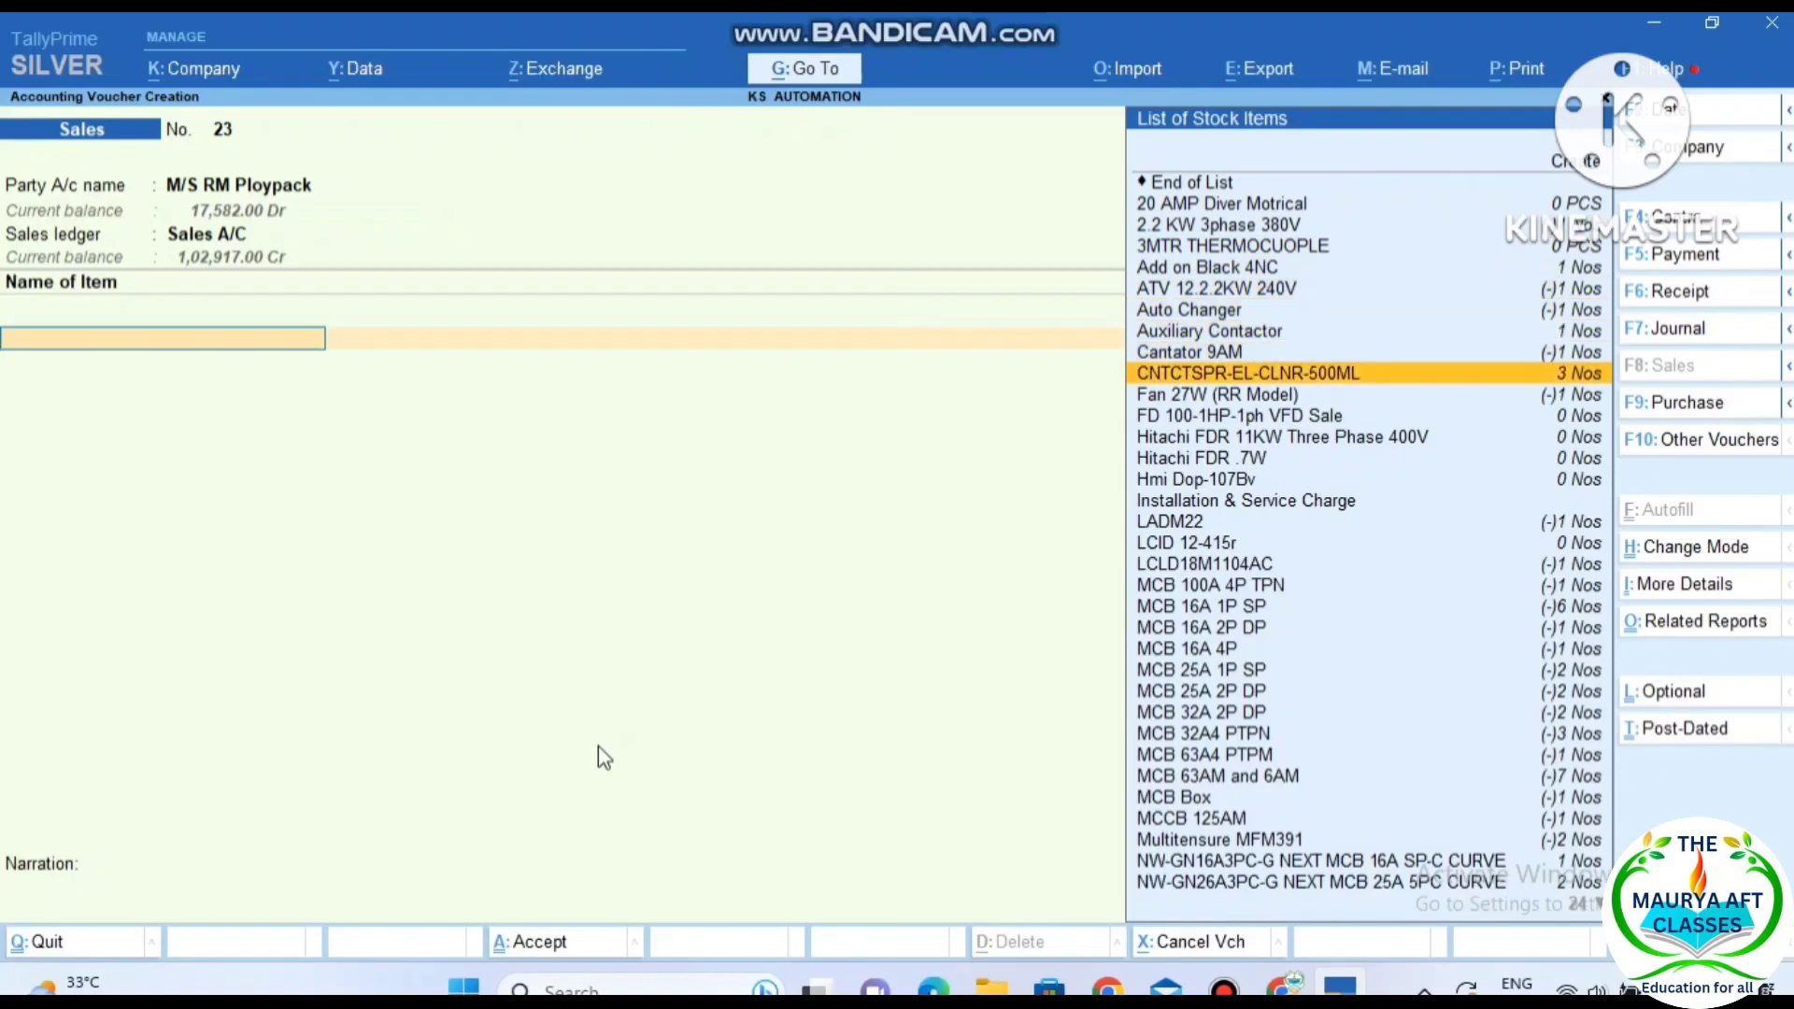
type("Vi")
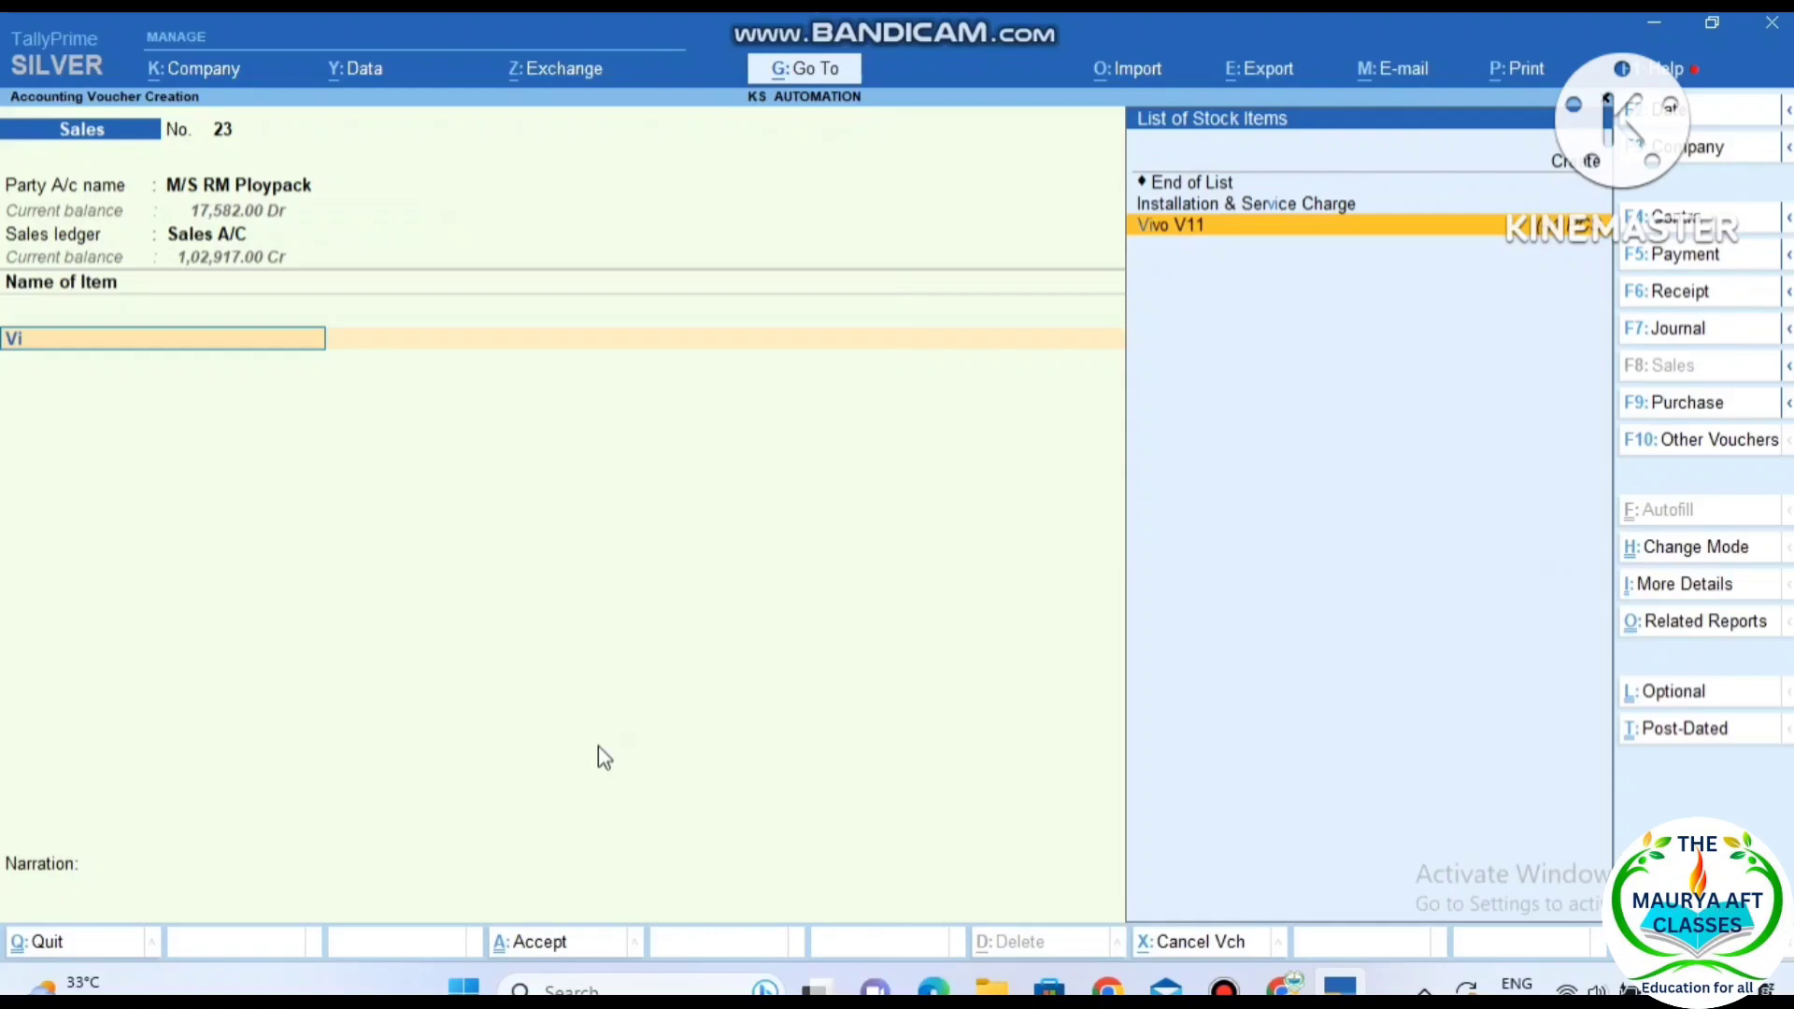
key("Return")
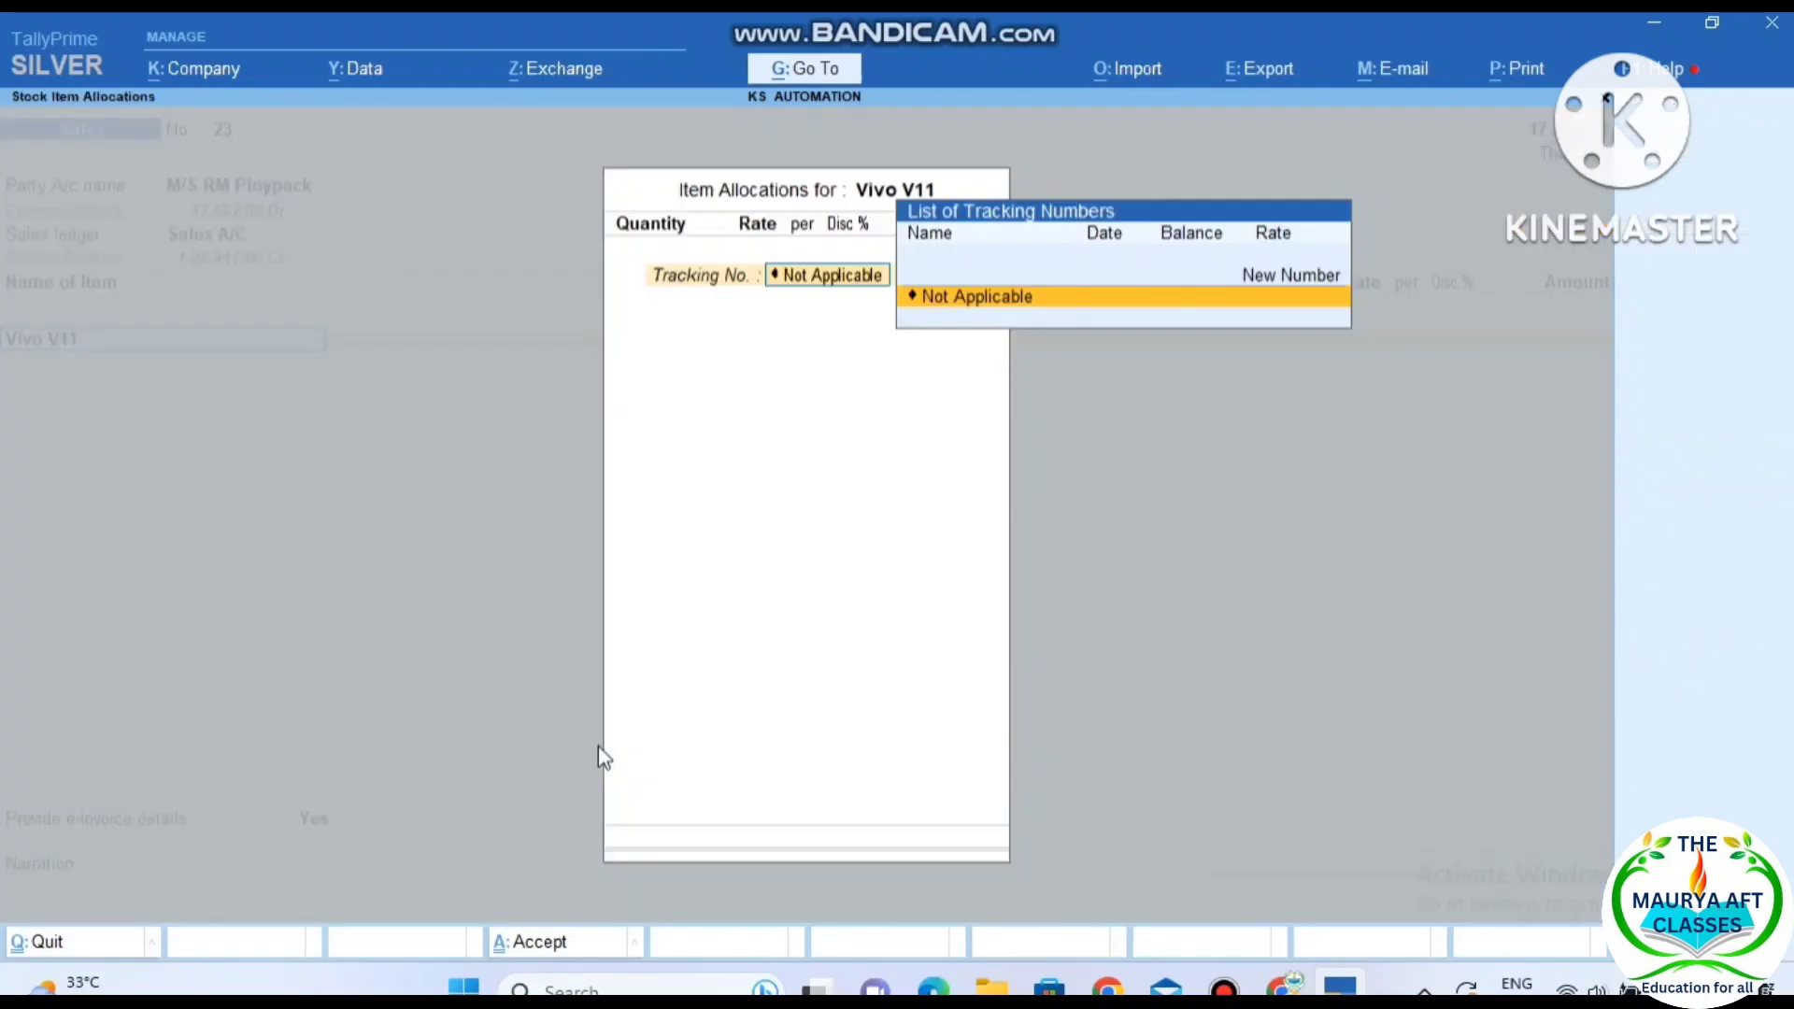
- Allocate 1 PCS of Vivo V11 at 36,000.00 with tracking number Not Applicable and no discount, and end the allocation
key("Return")
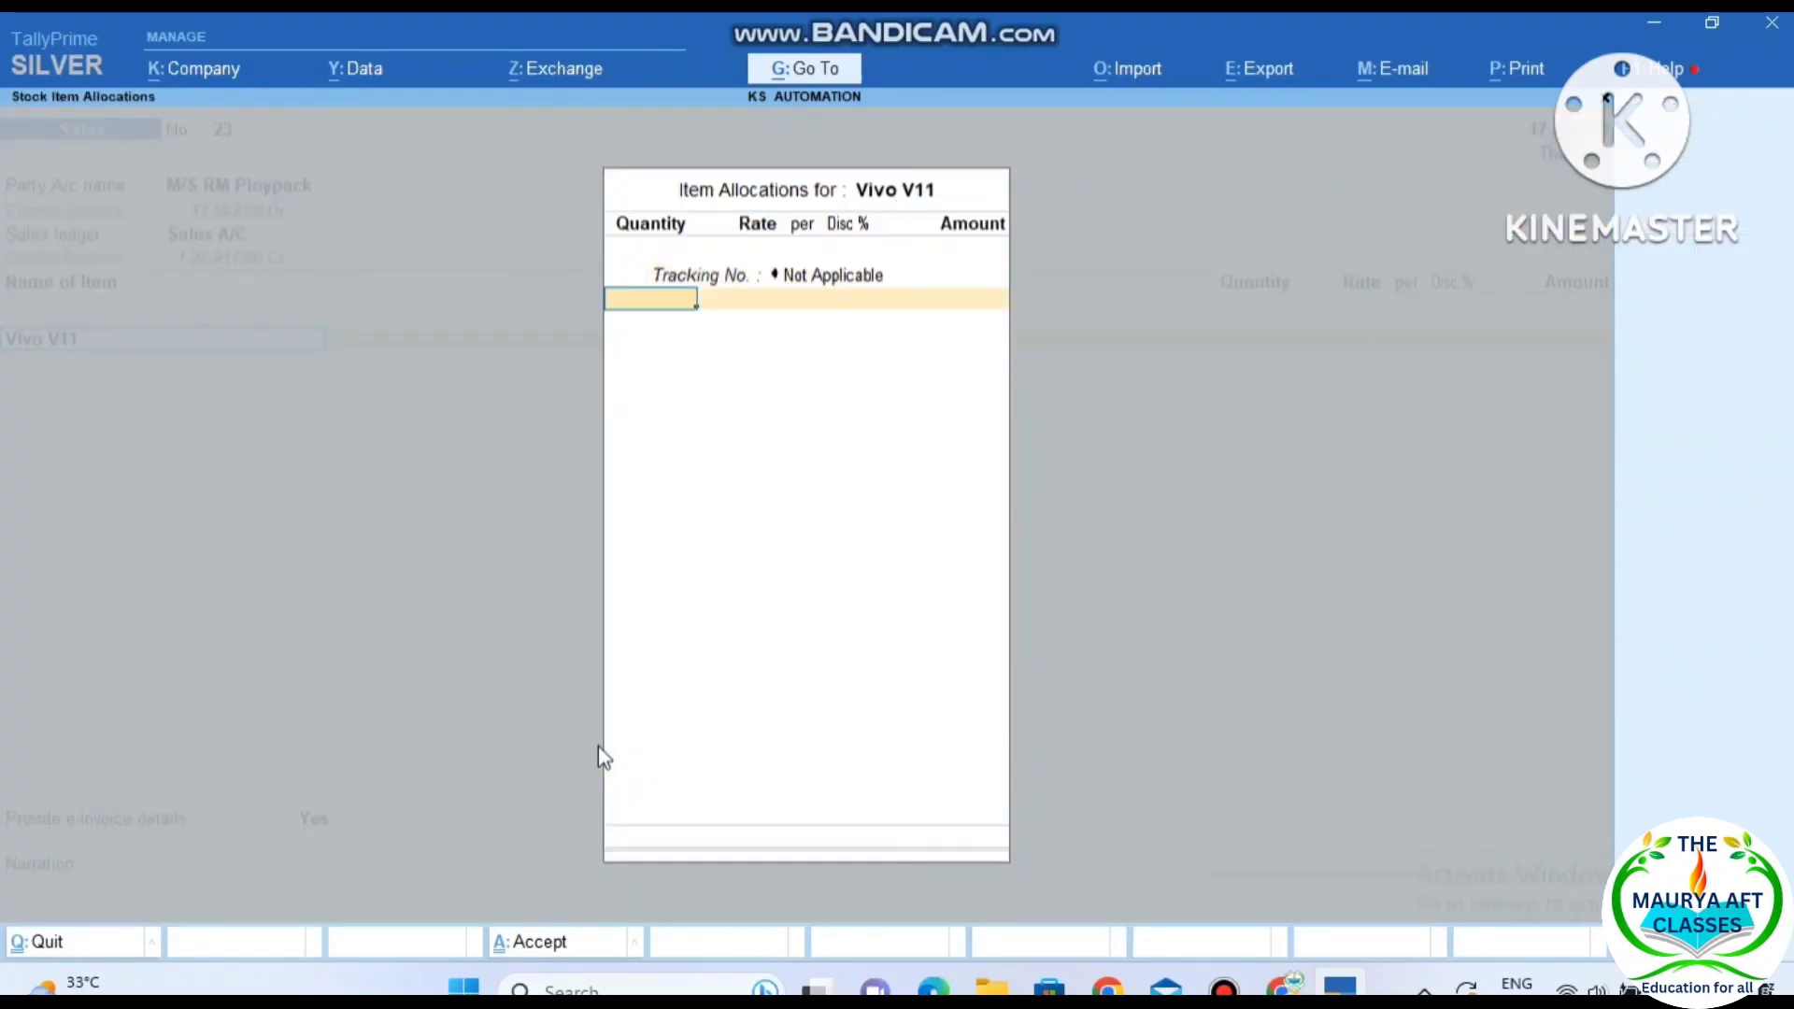
type("1")
key("Return")
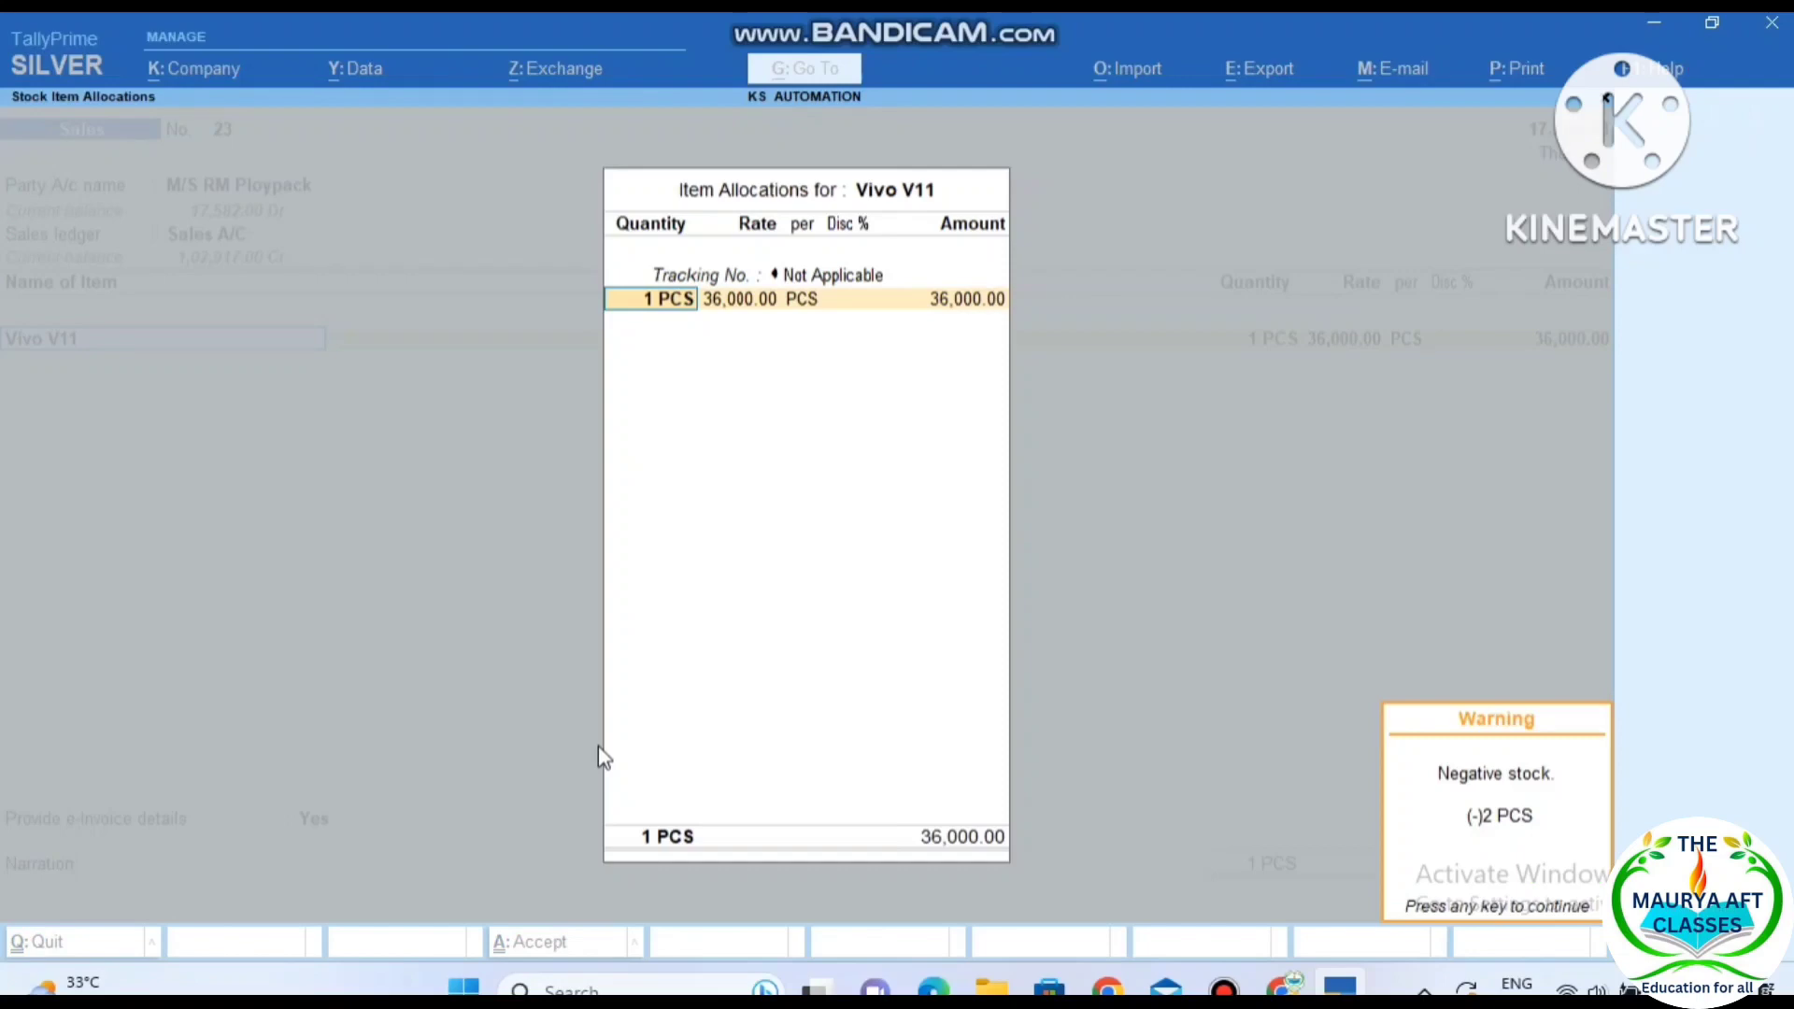
key("Return")
key("Return")
key("Return")
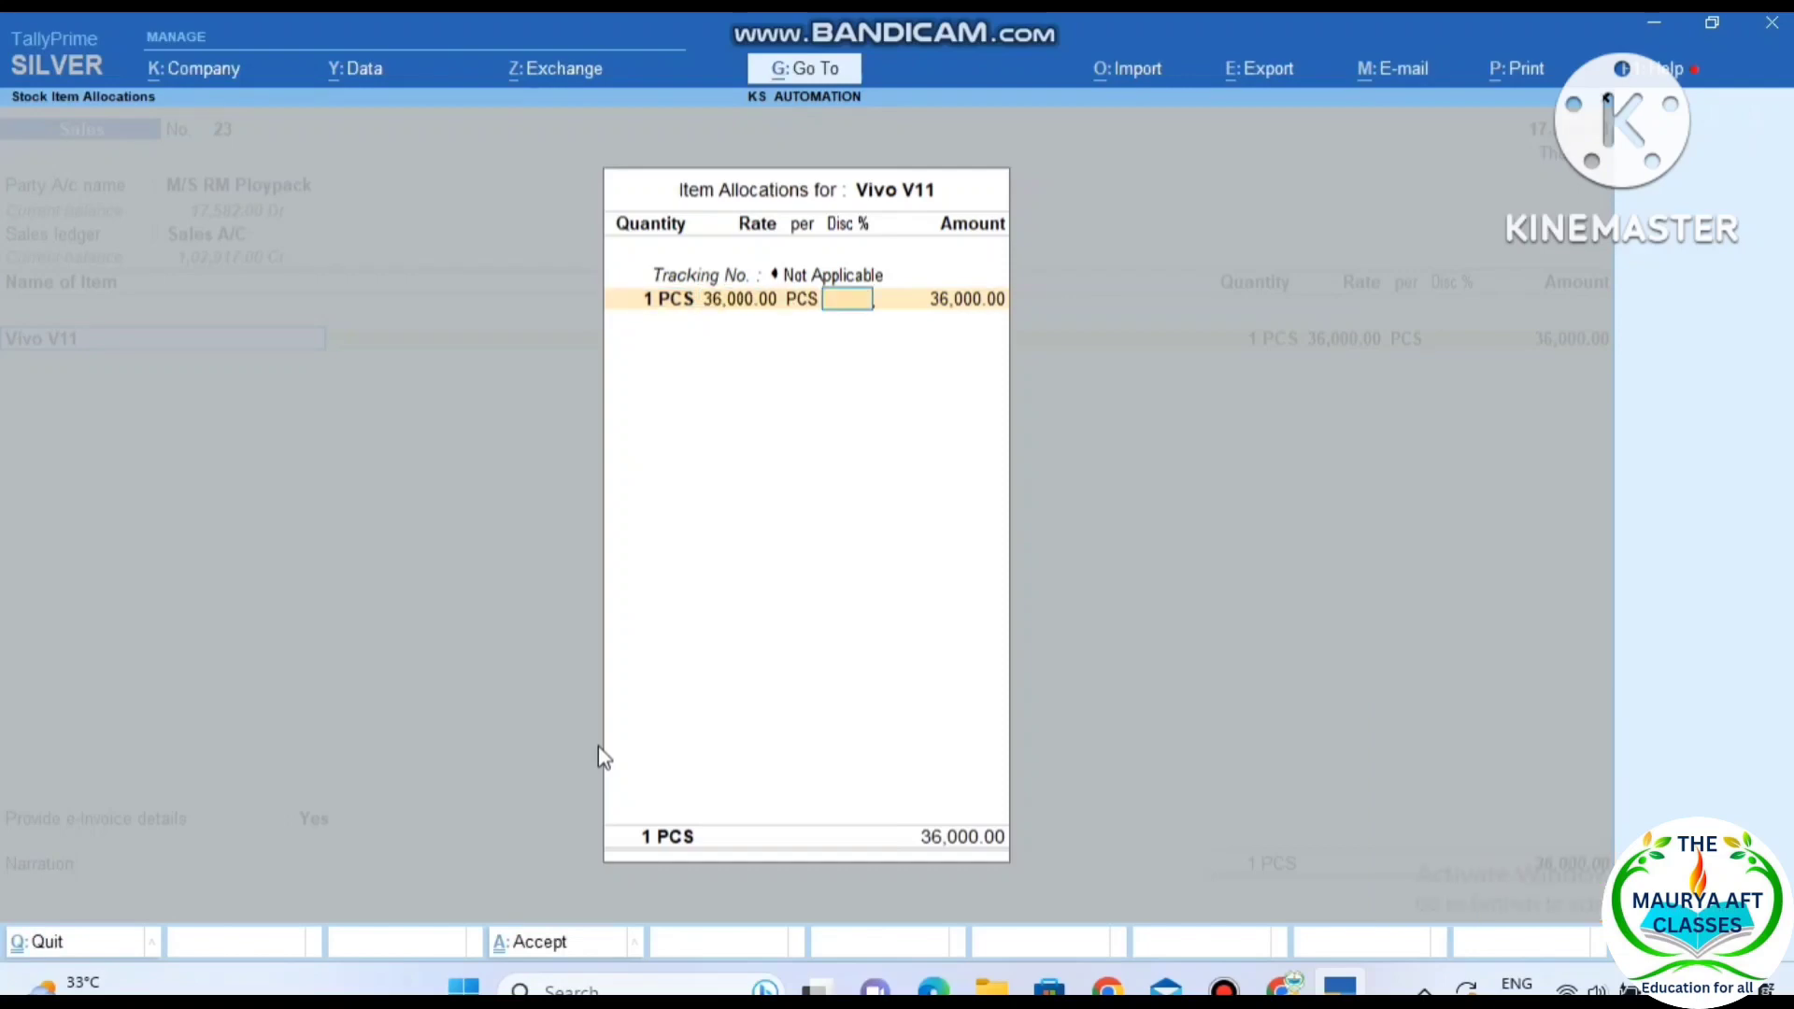
key("Return")
key("Return")
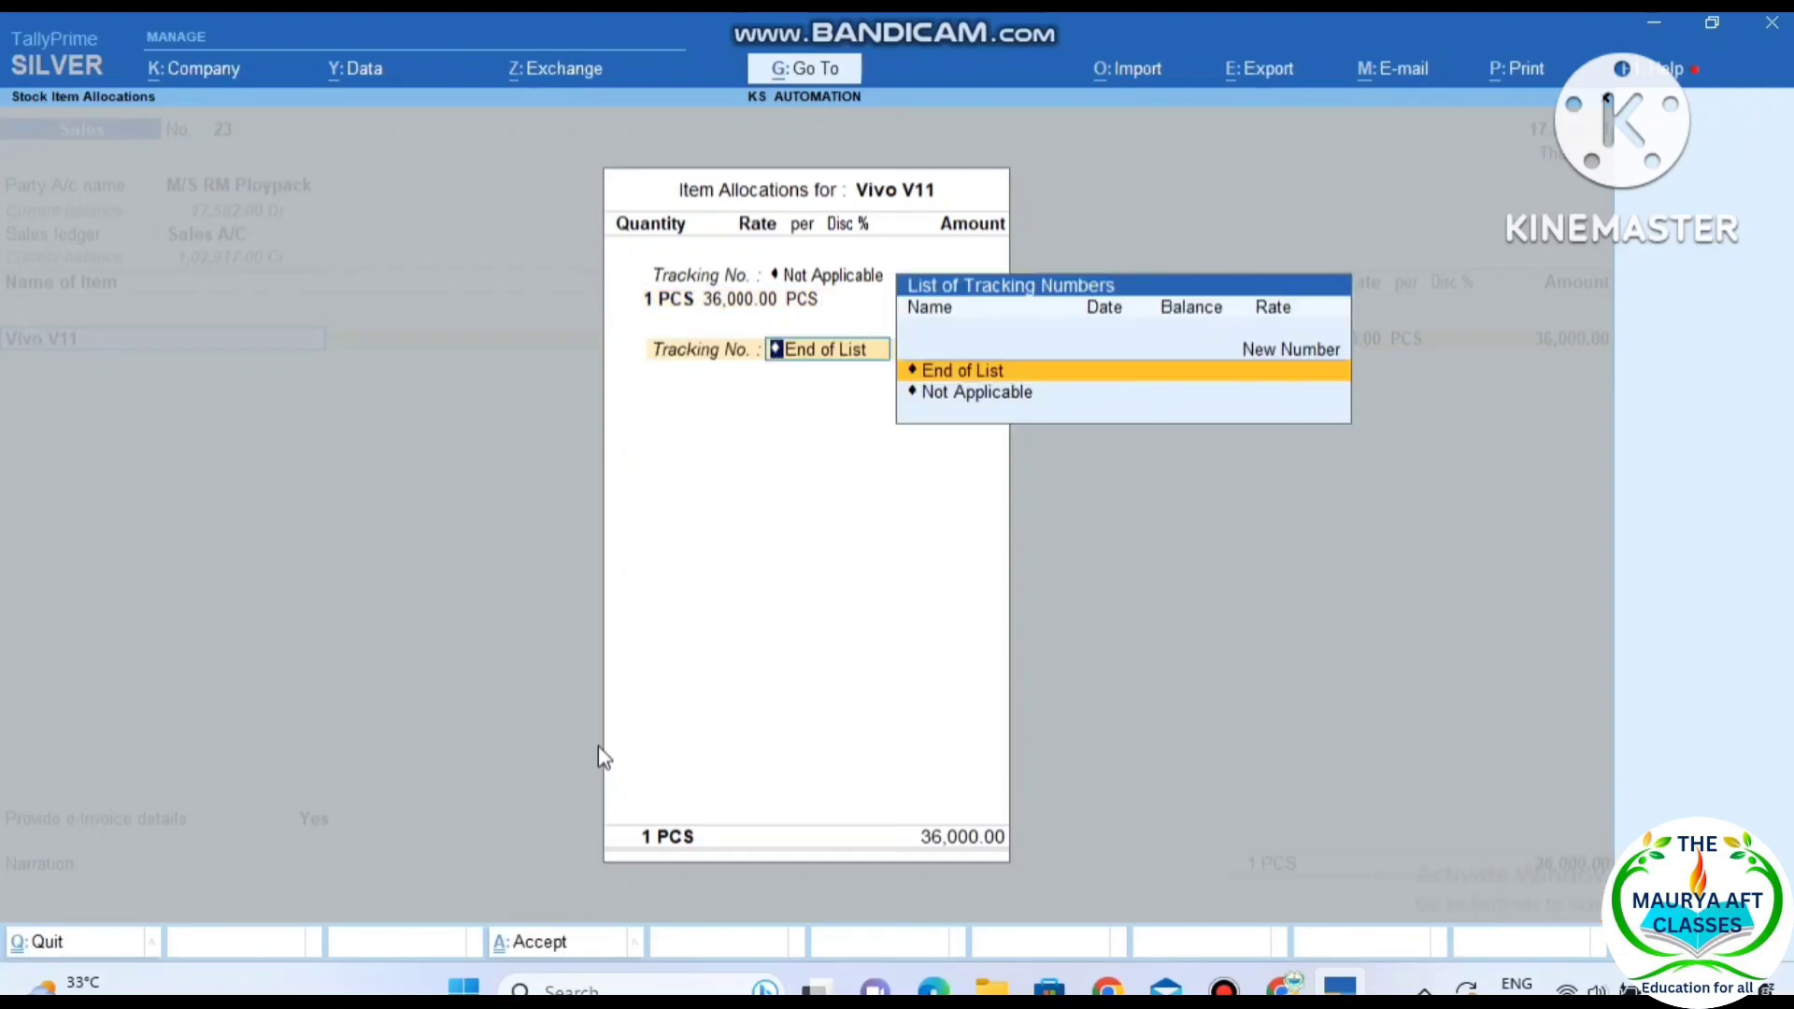
key("Return")
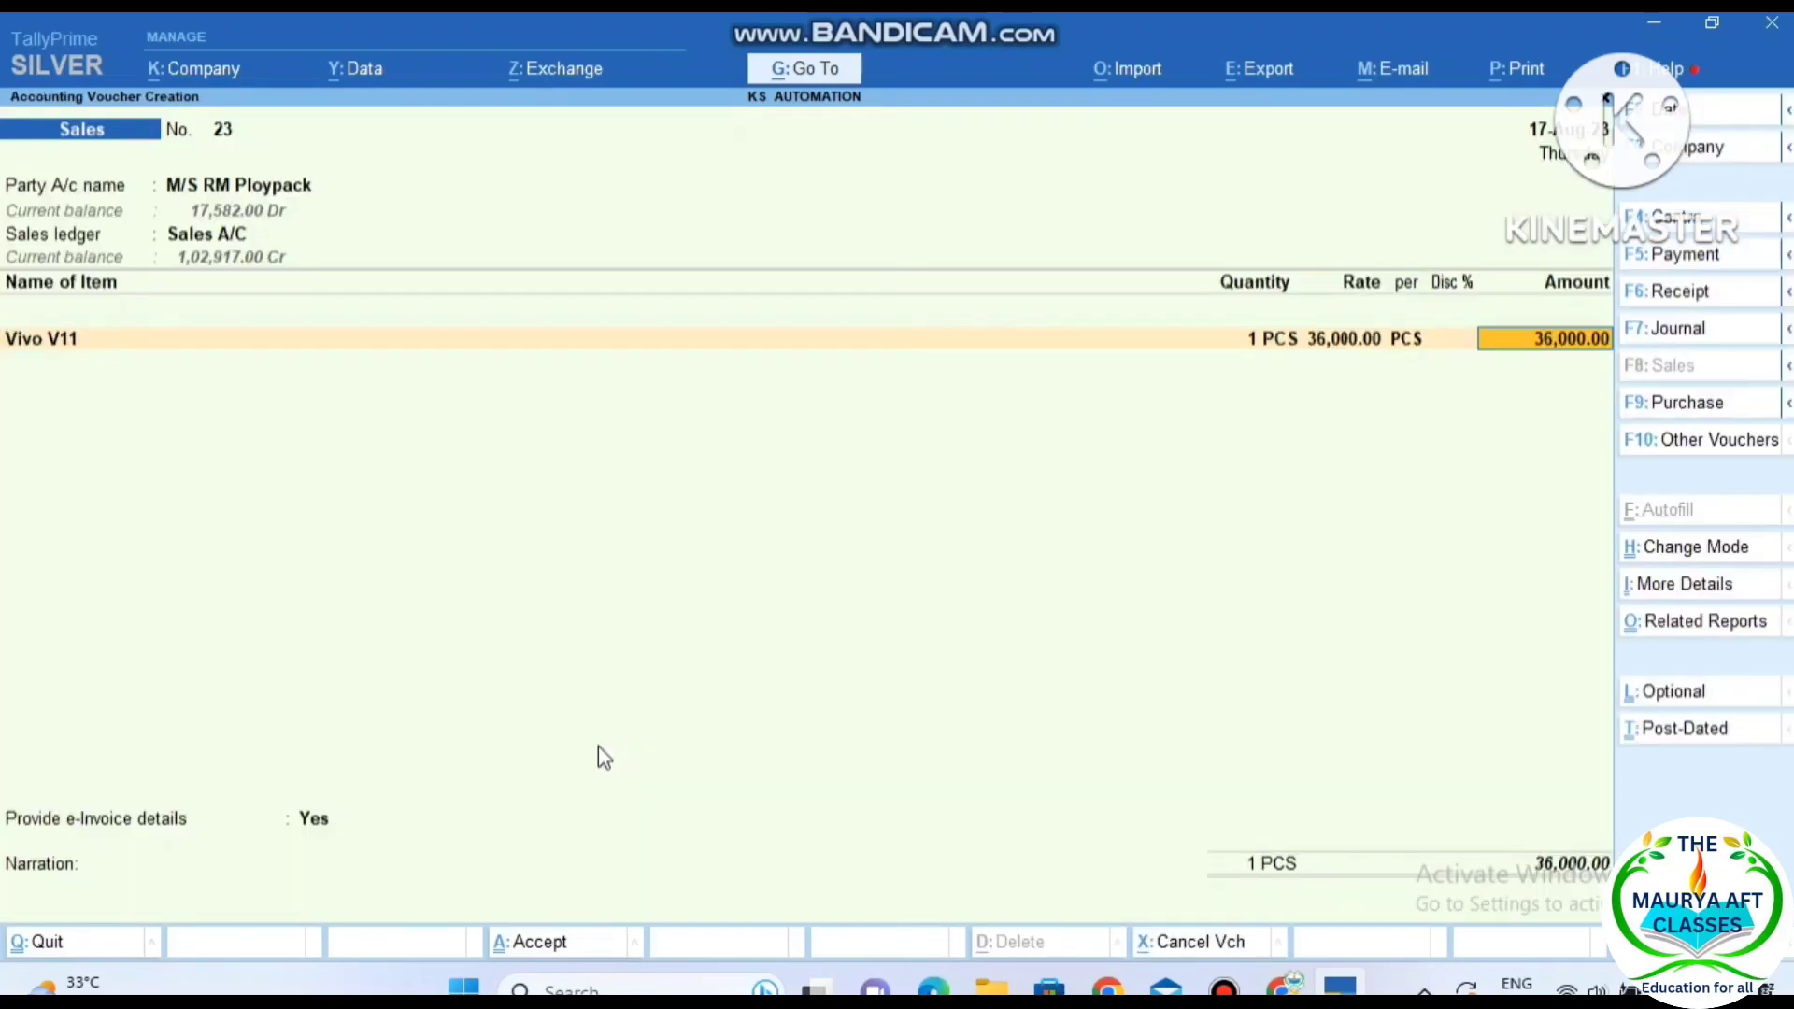
- Open the Vivo V11 stock item for alteration from the voucher and set Set/Alter GST Details to Yes to bring up its tax details
key("BackSpace")
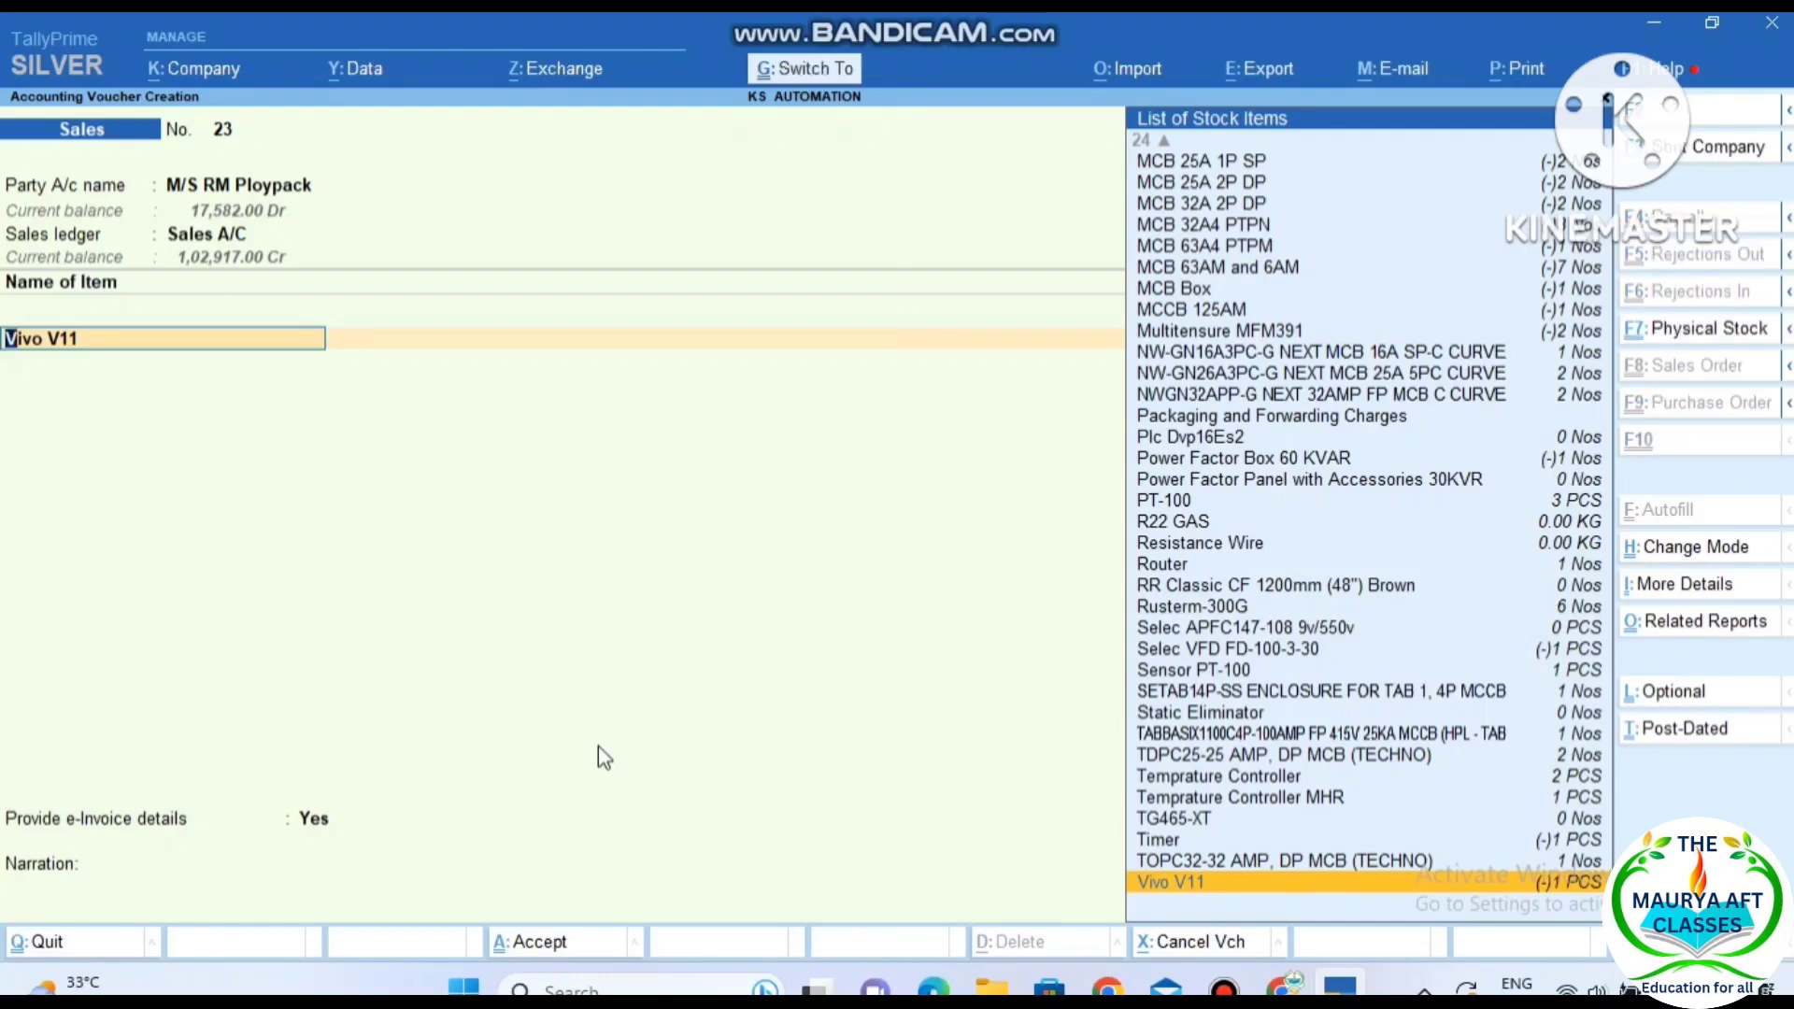
key("ctrl+Return")
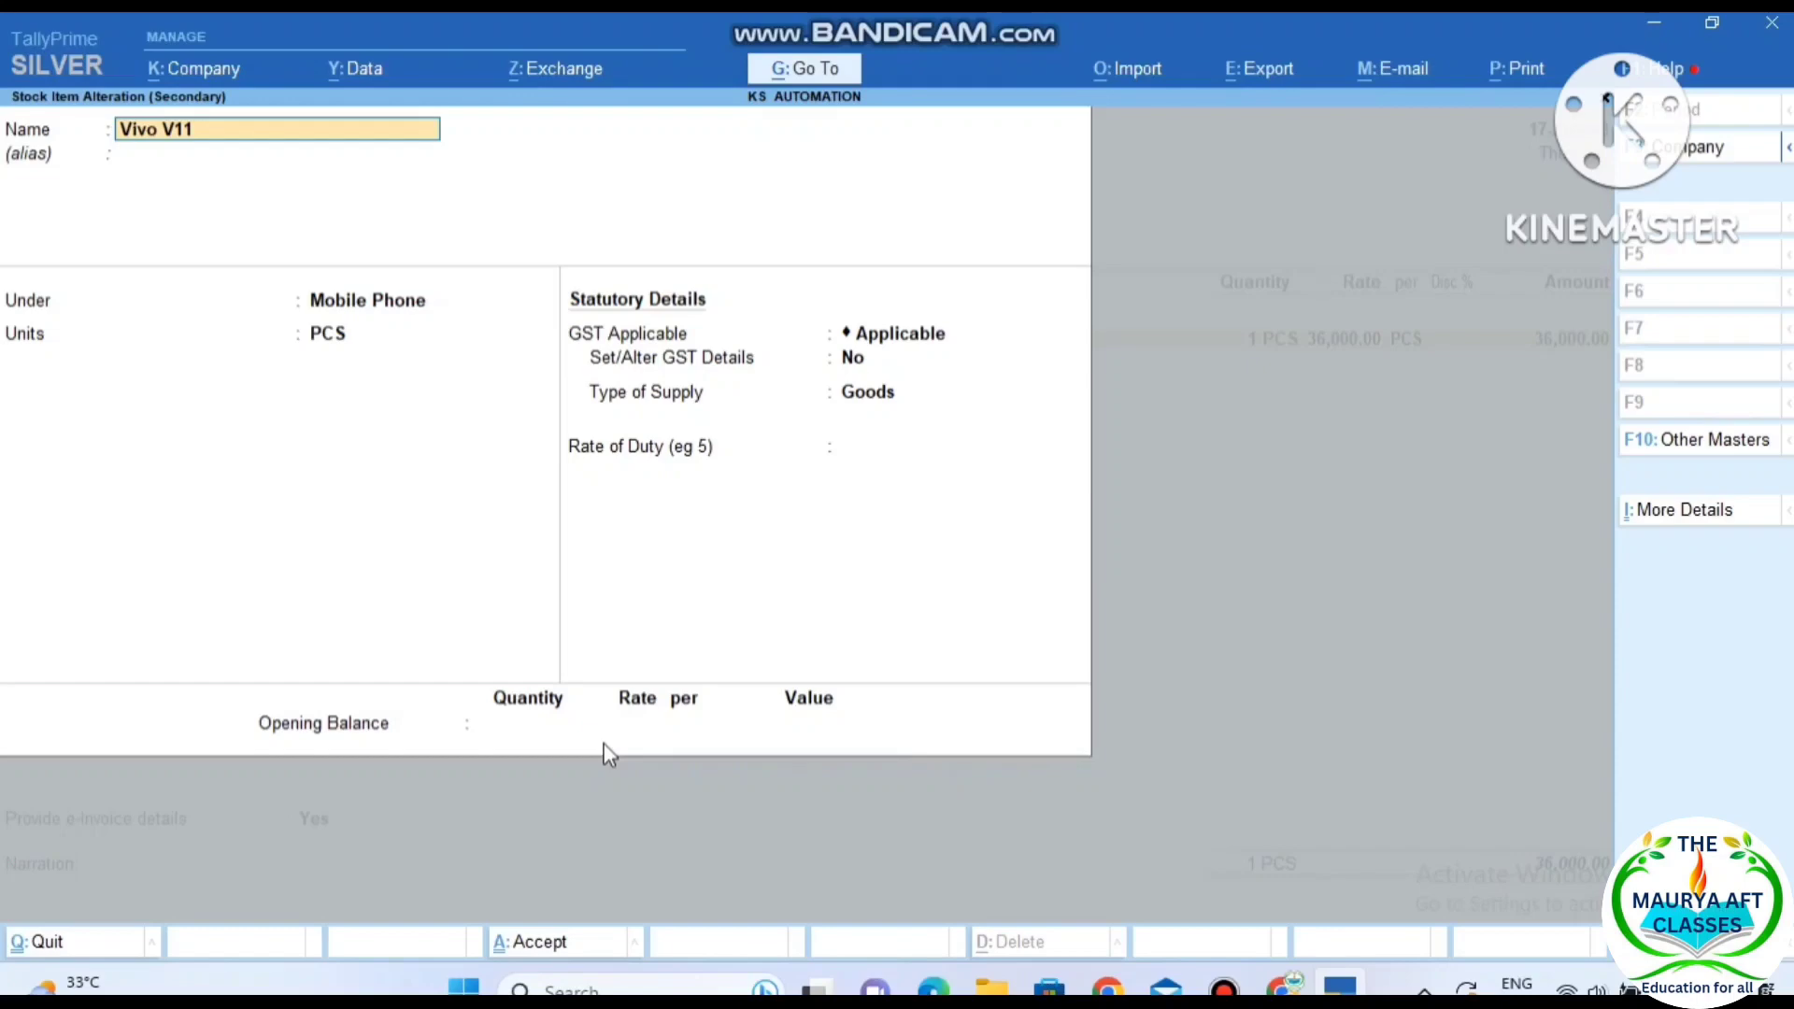
key("Return")
key("Return")
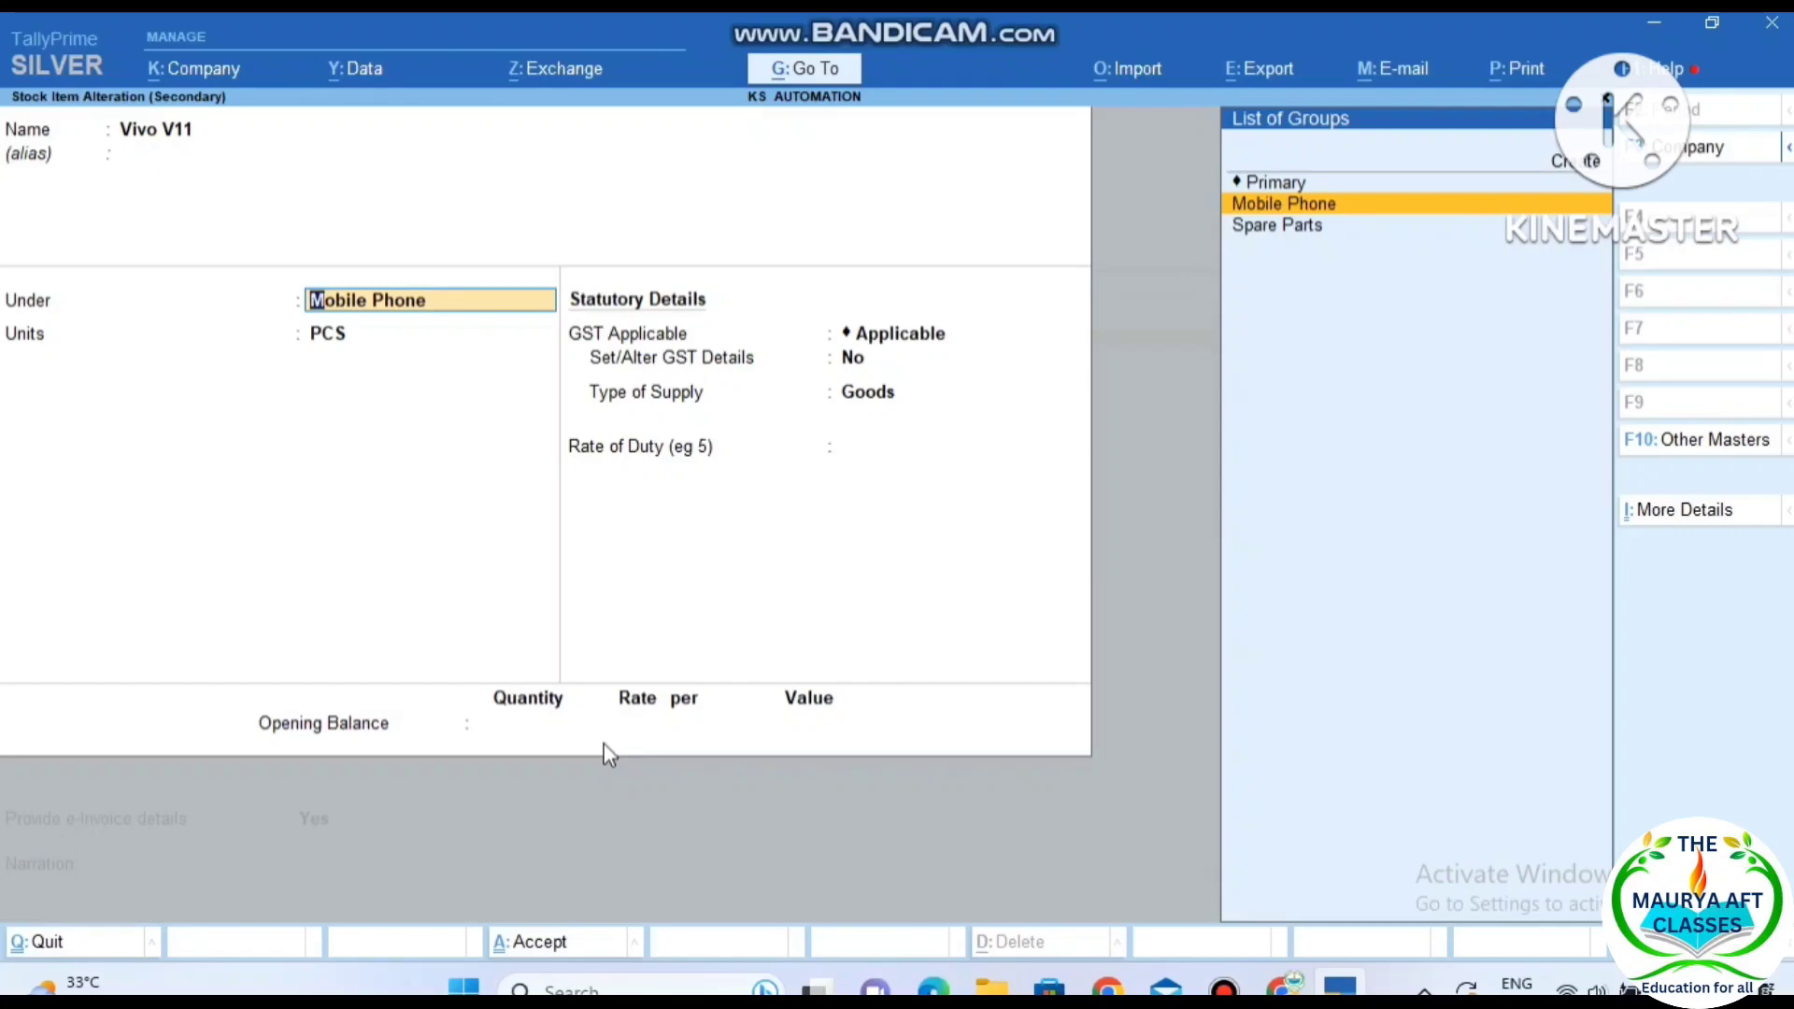
key("Return")
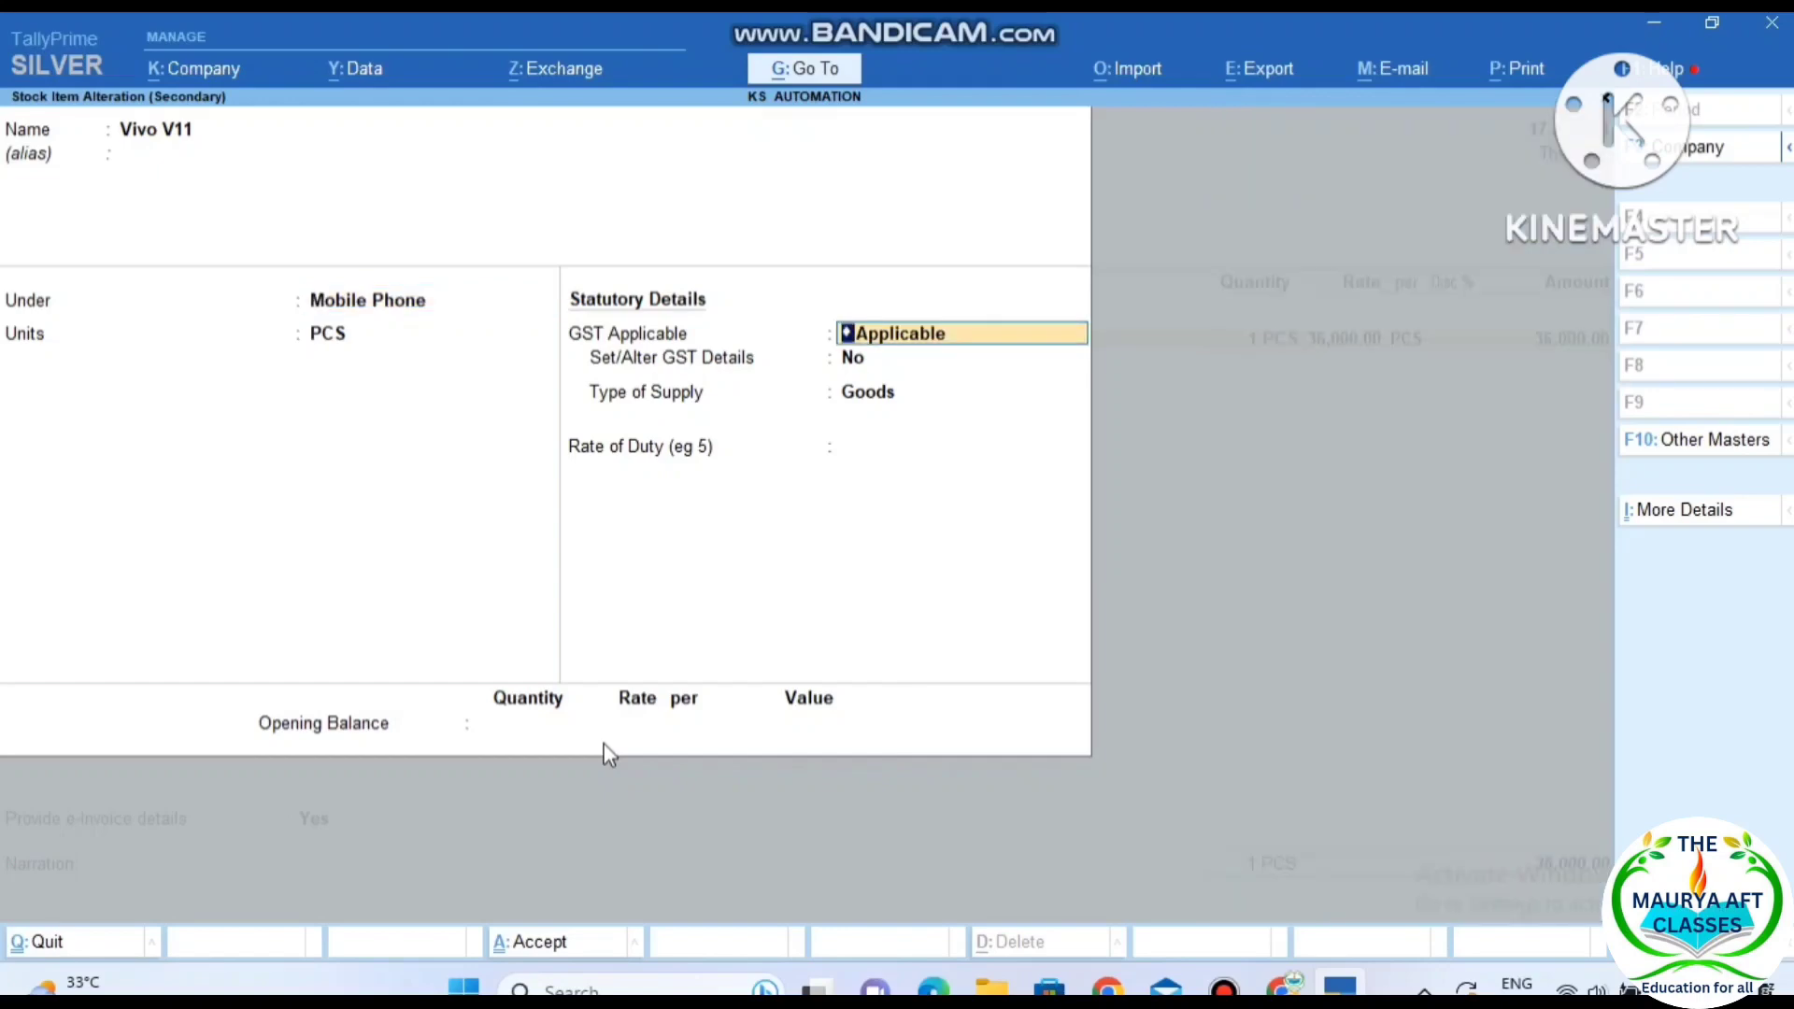
key("Return")
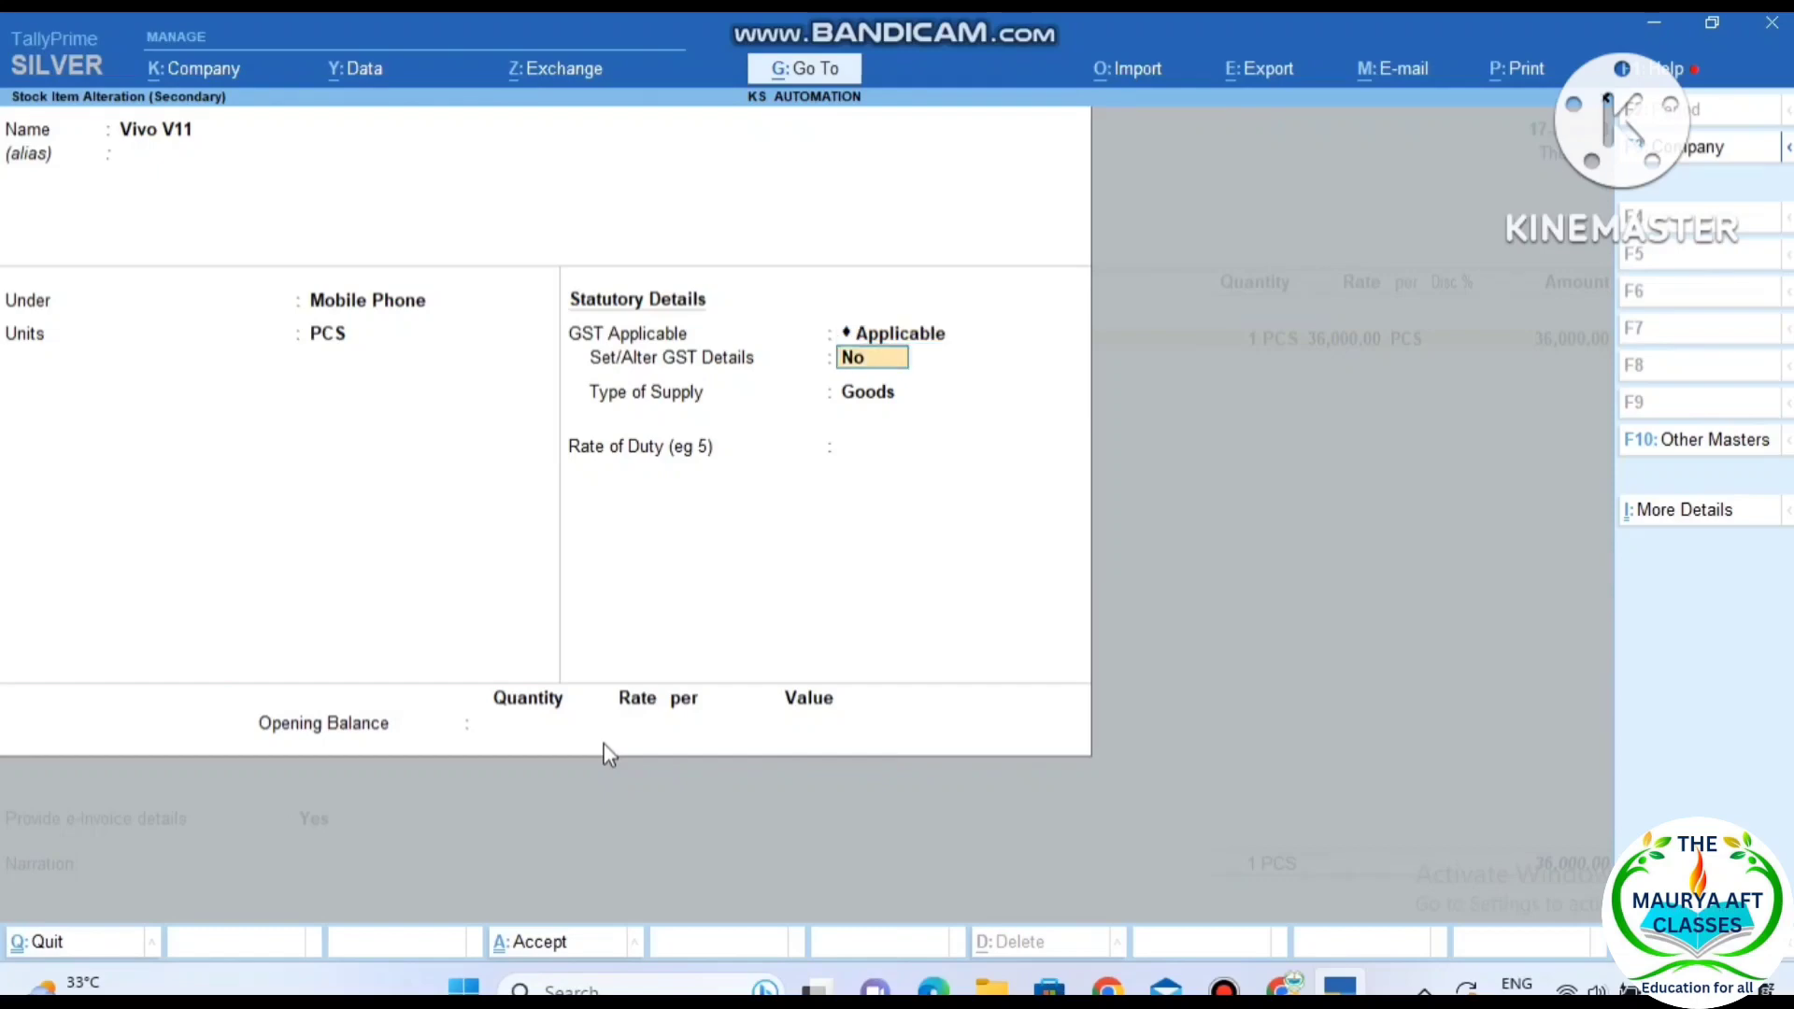
type("y")
key("Return")
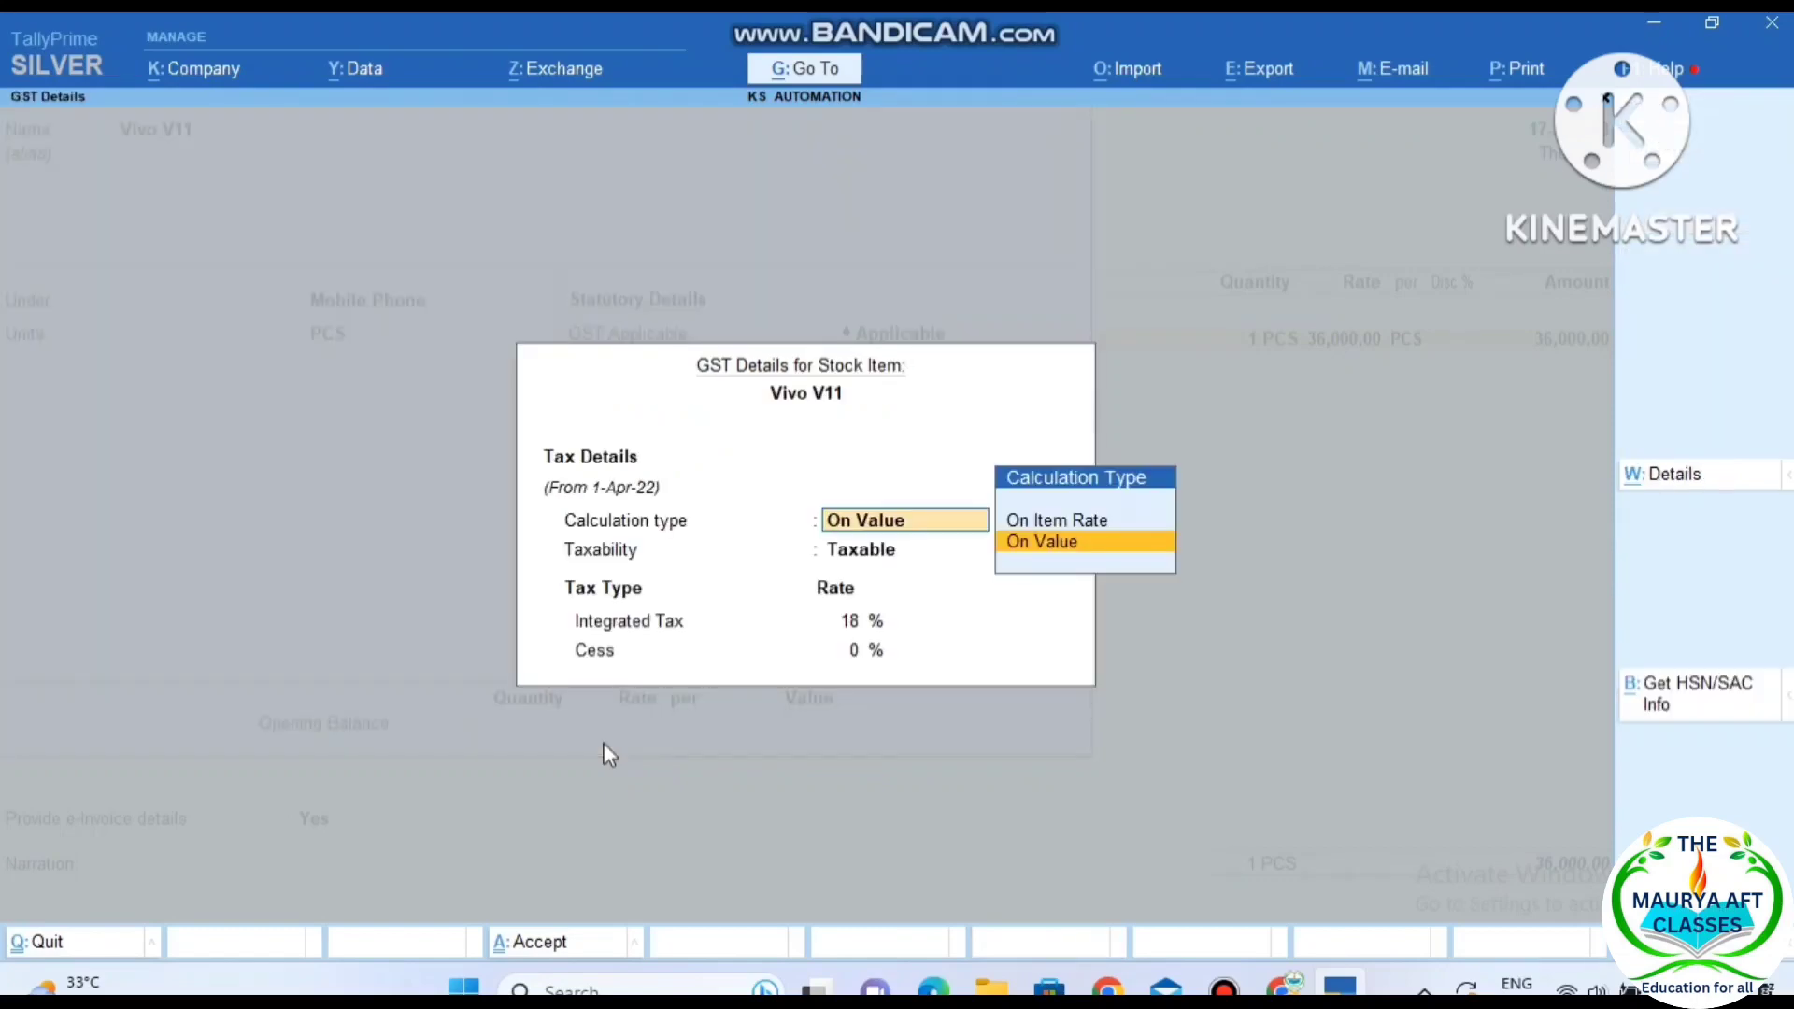
- Check the item's GST calculation type, taxability and integrated tax rate, keep Goods as the supply type, and save the item
key("Return")
key("Return")
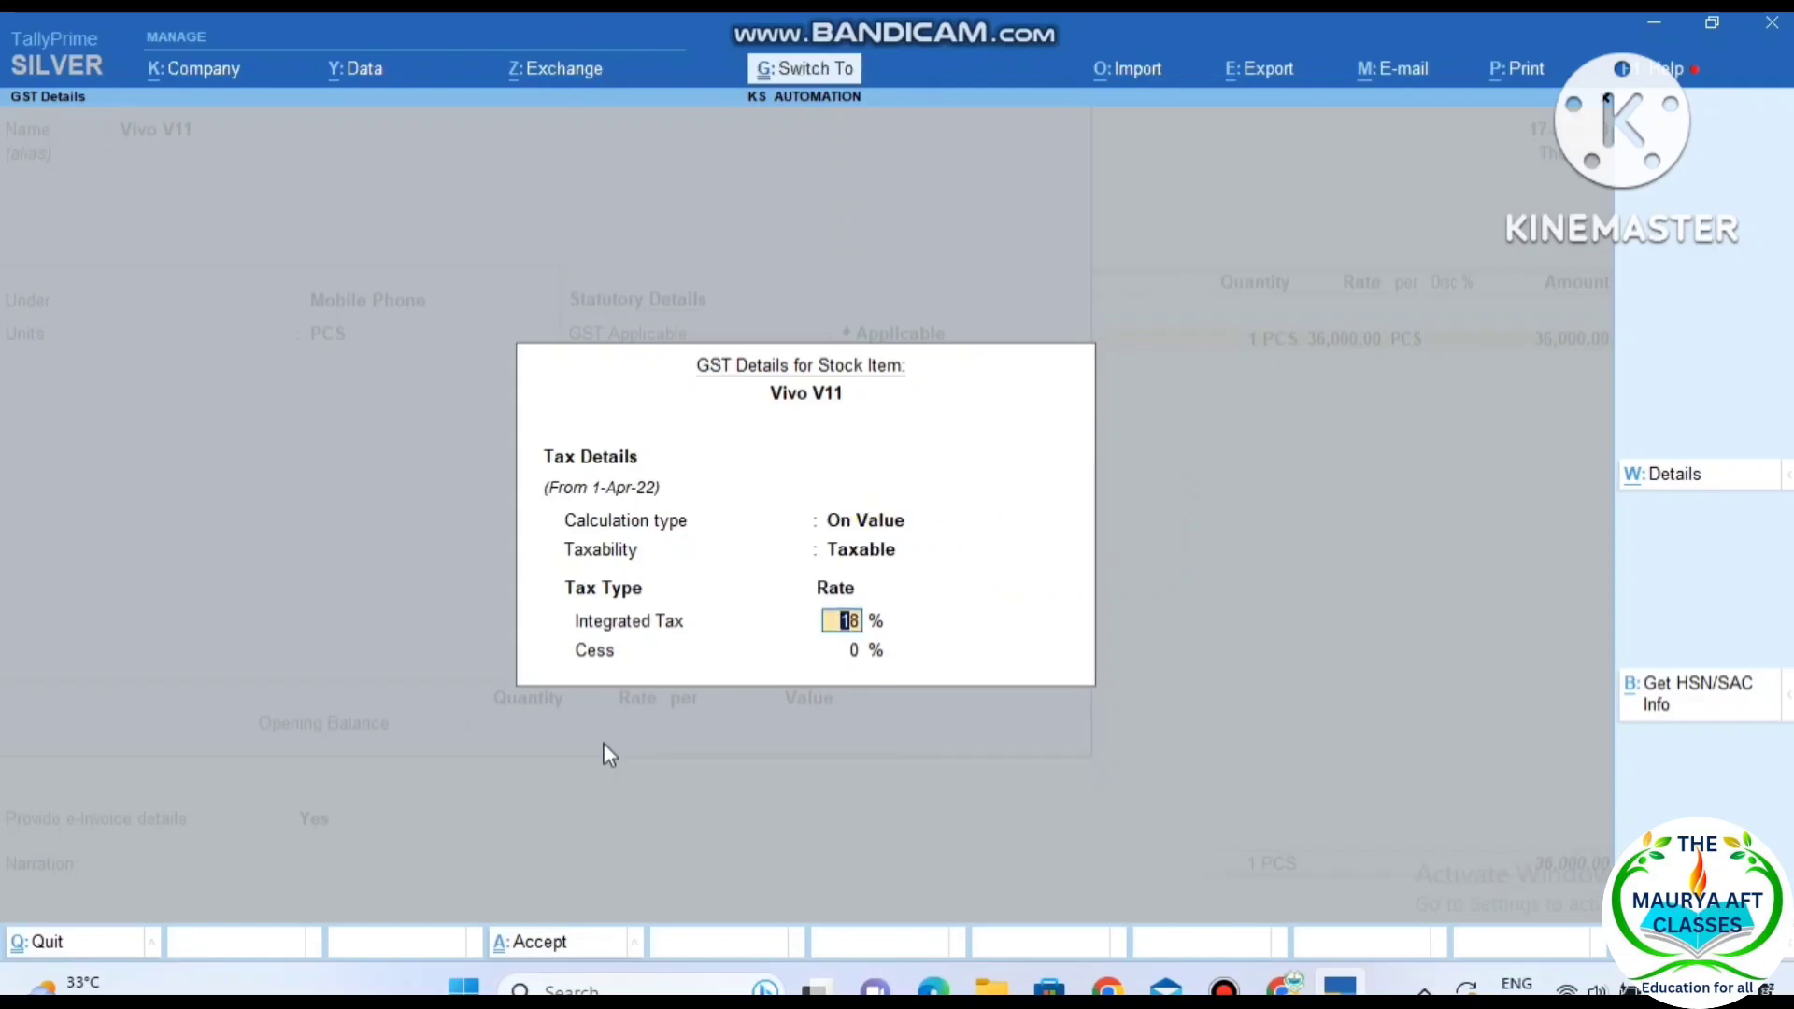
key("ctrl+a")
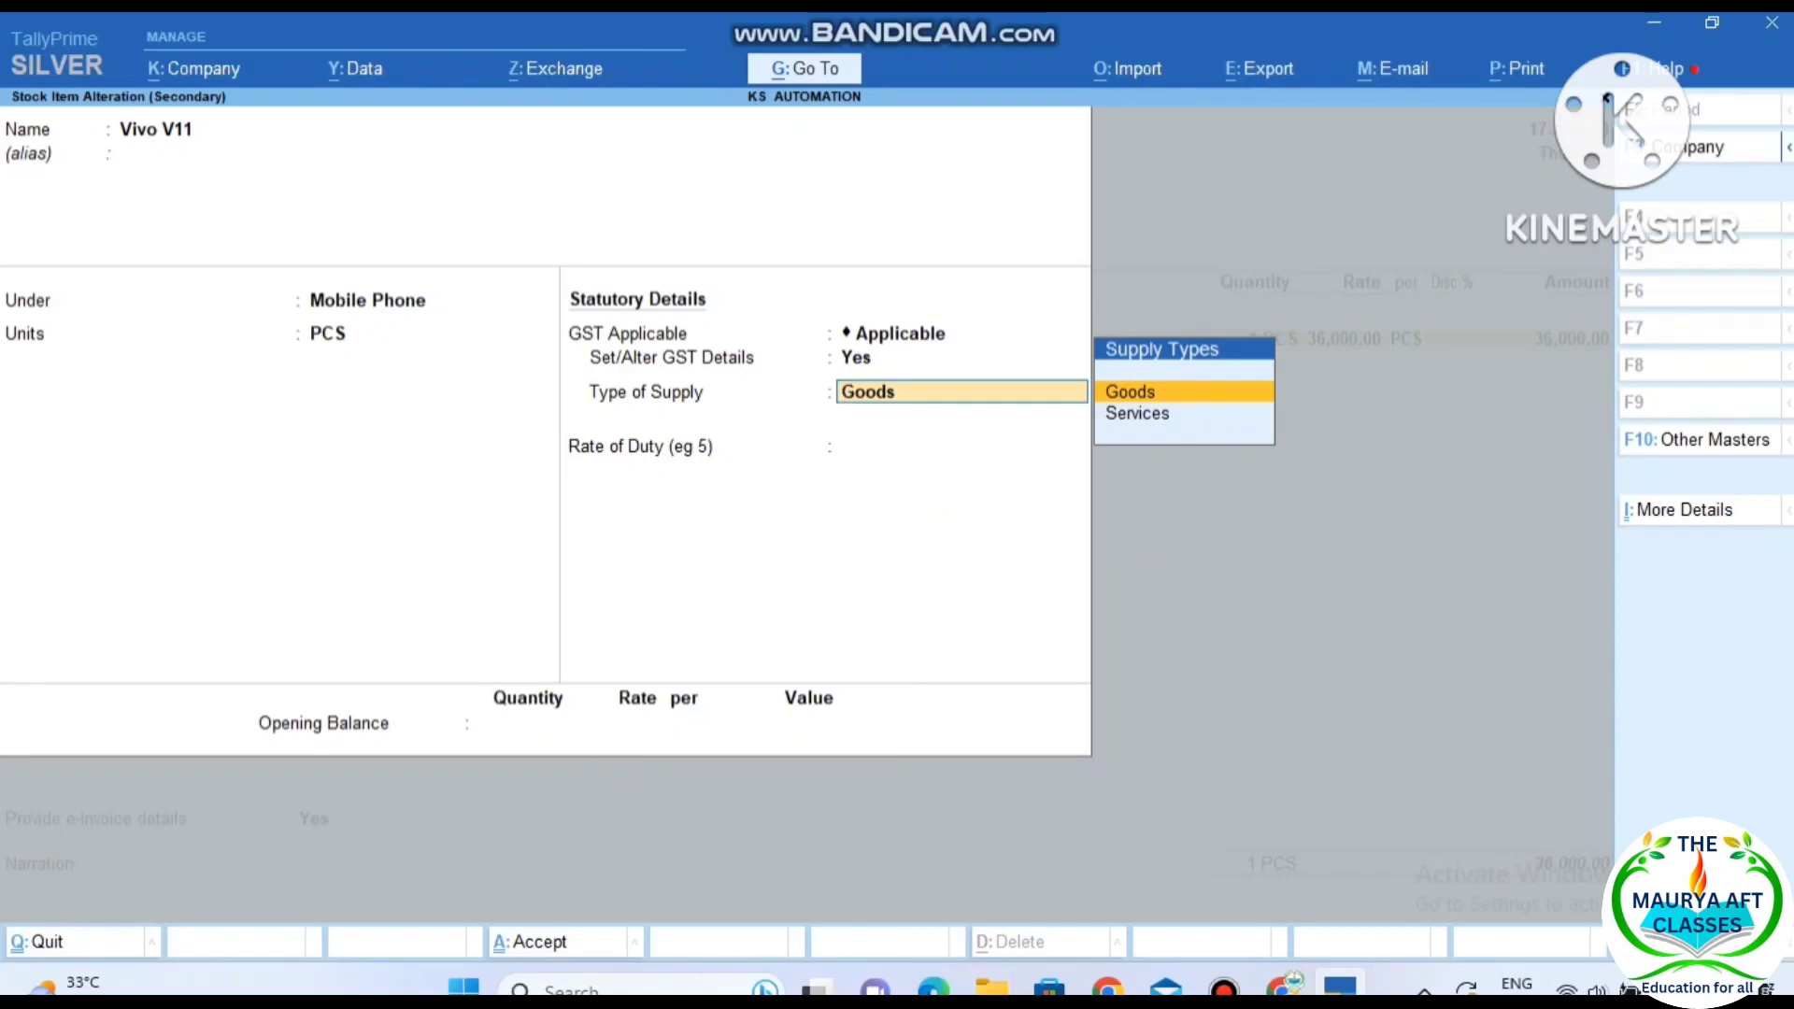
key("Return")
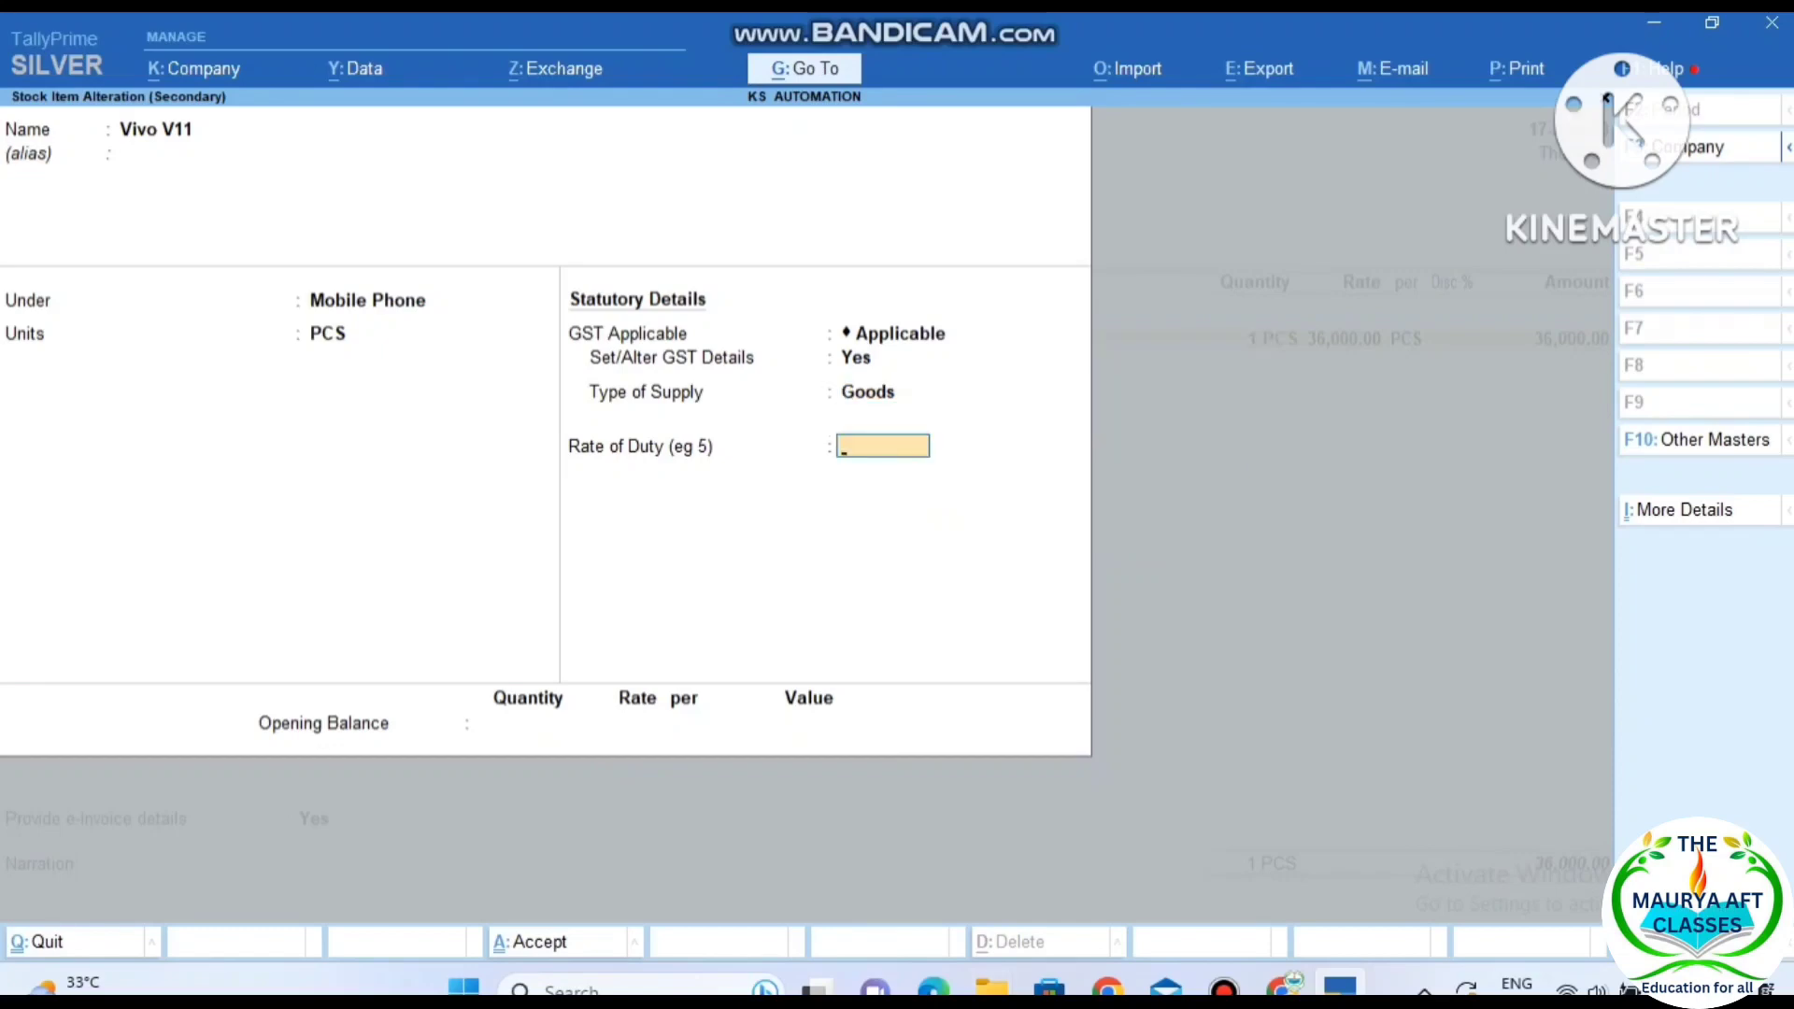
key("ctrl+a")
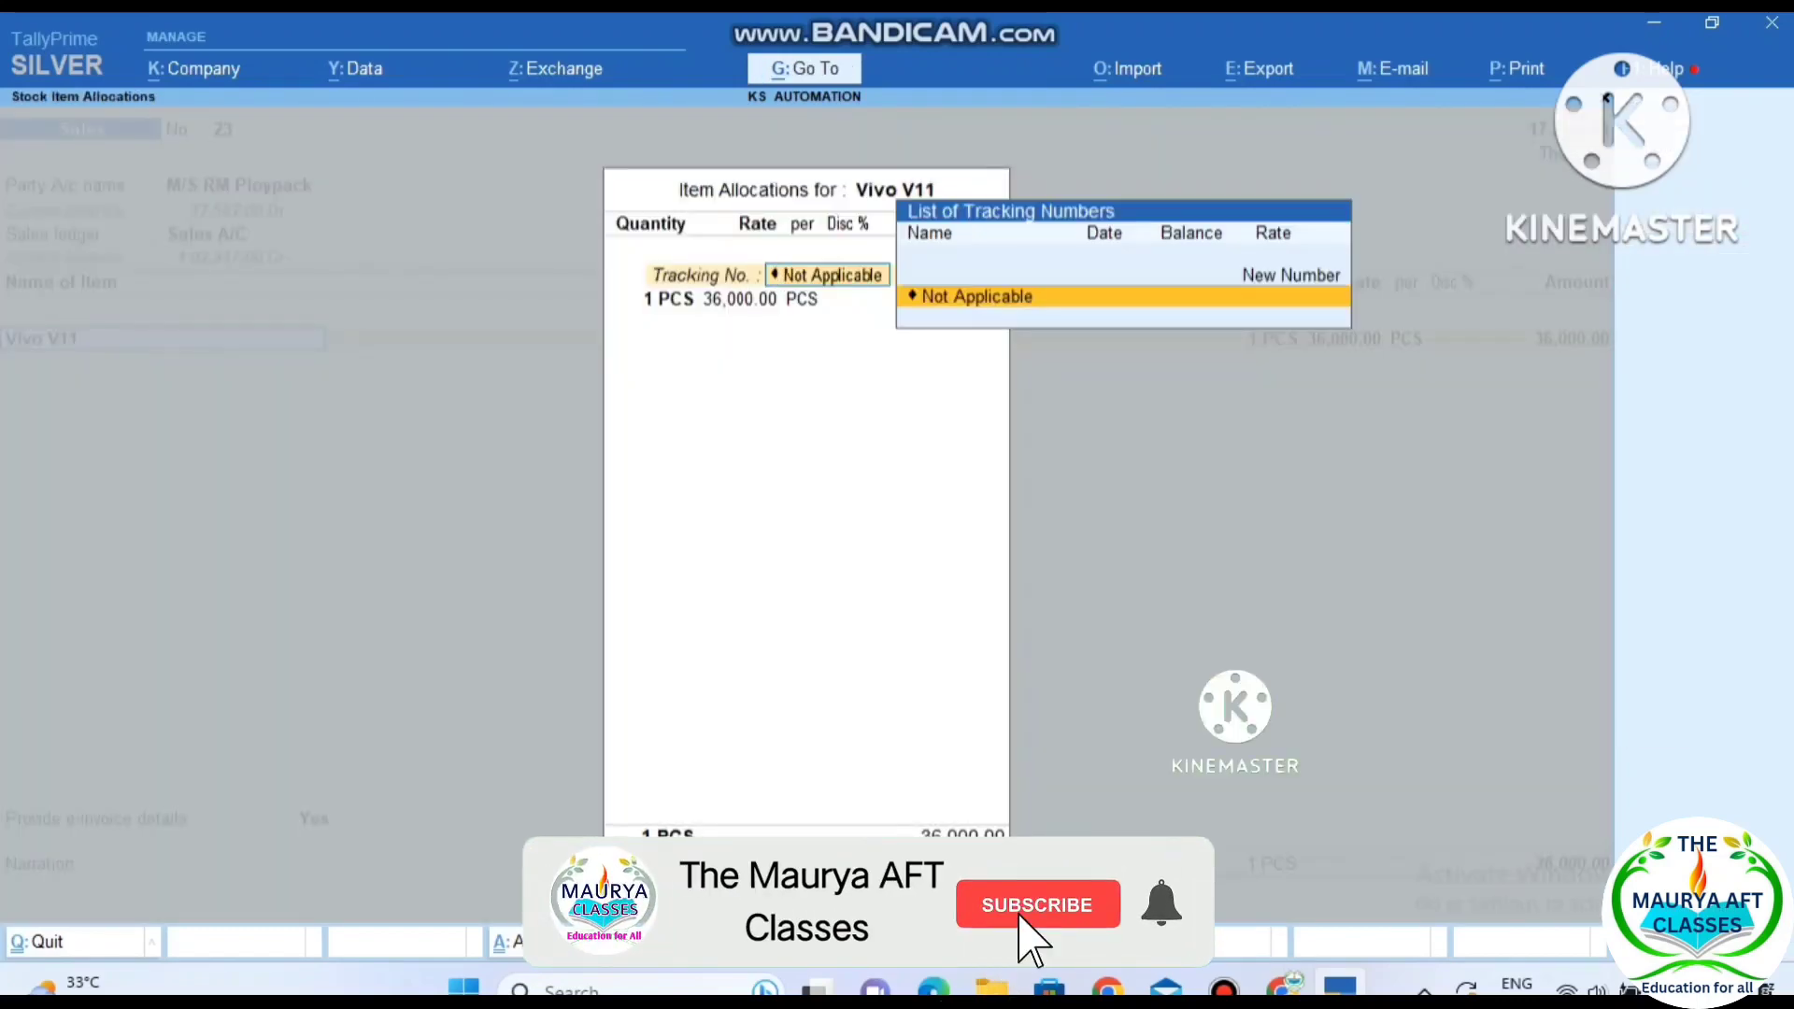
- Accept the Vivo V11 allocation and amount again and end the voucher's item list
key("ctrl+a")
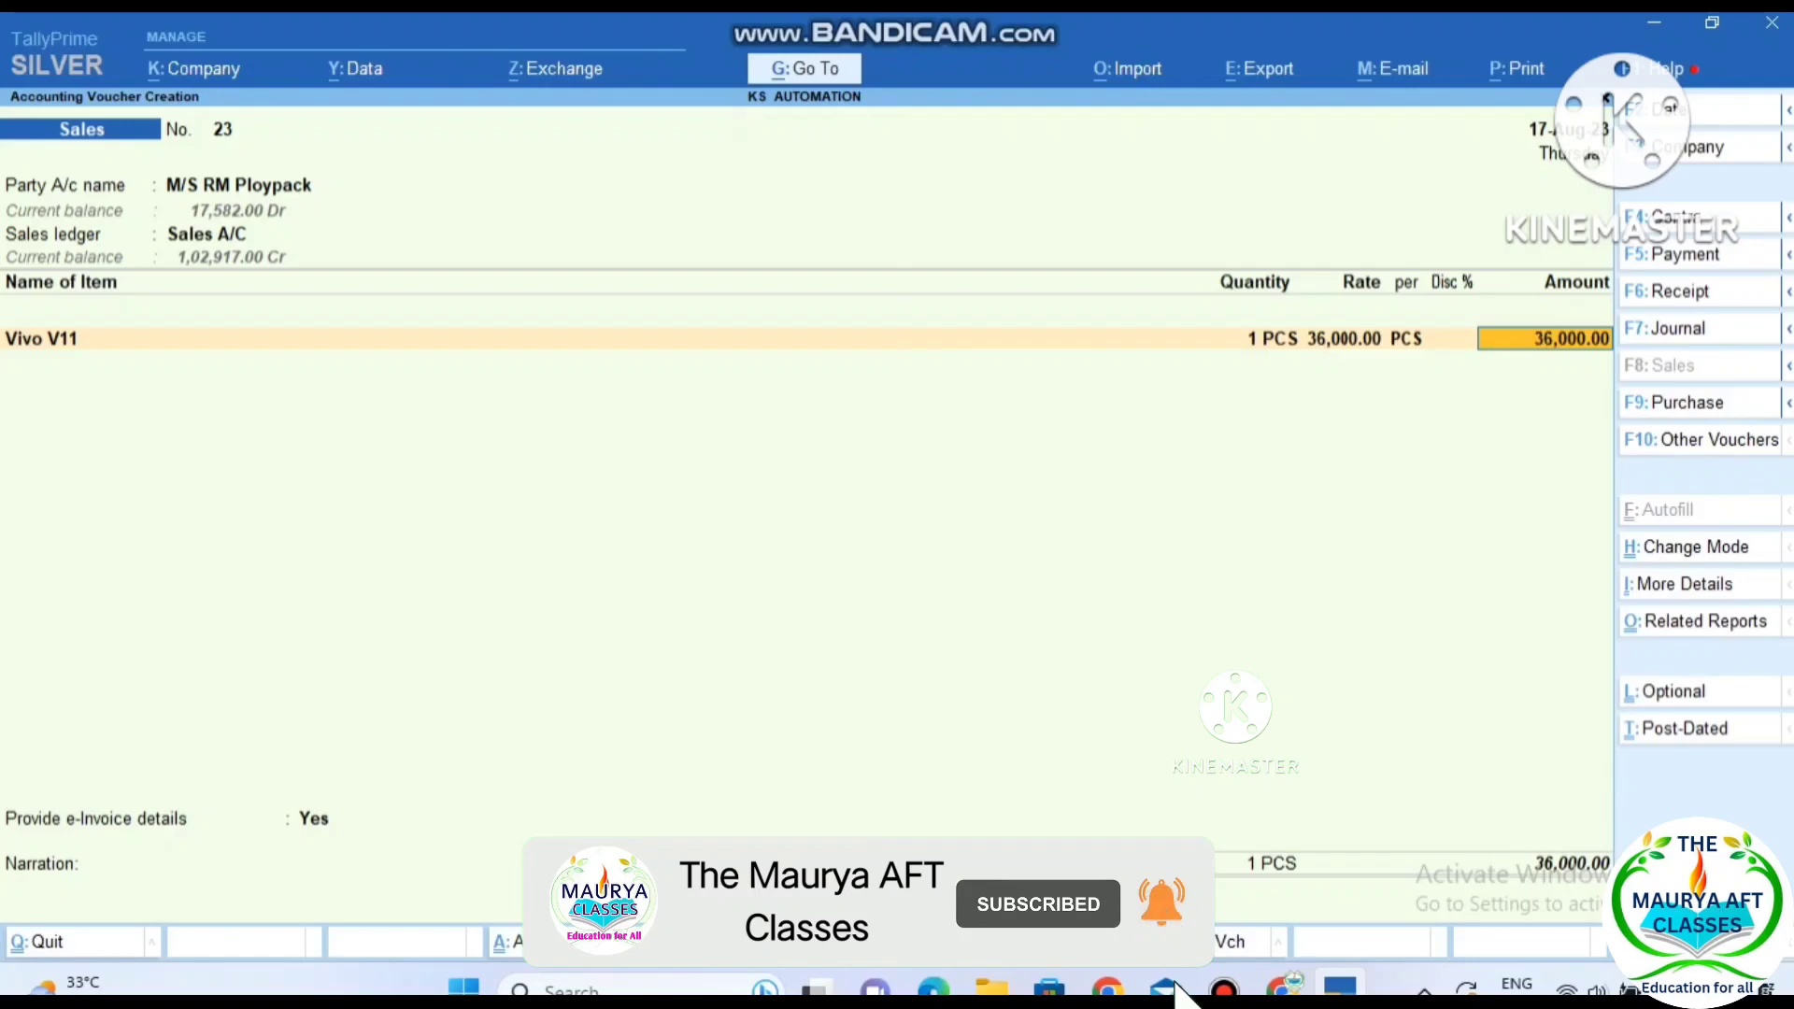
key("Return")
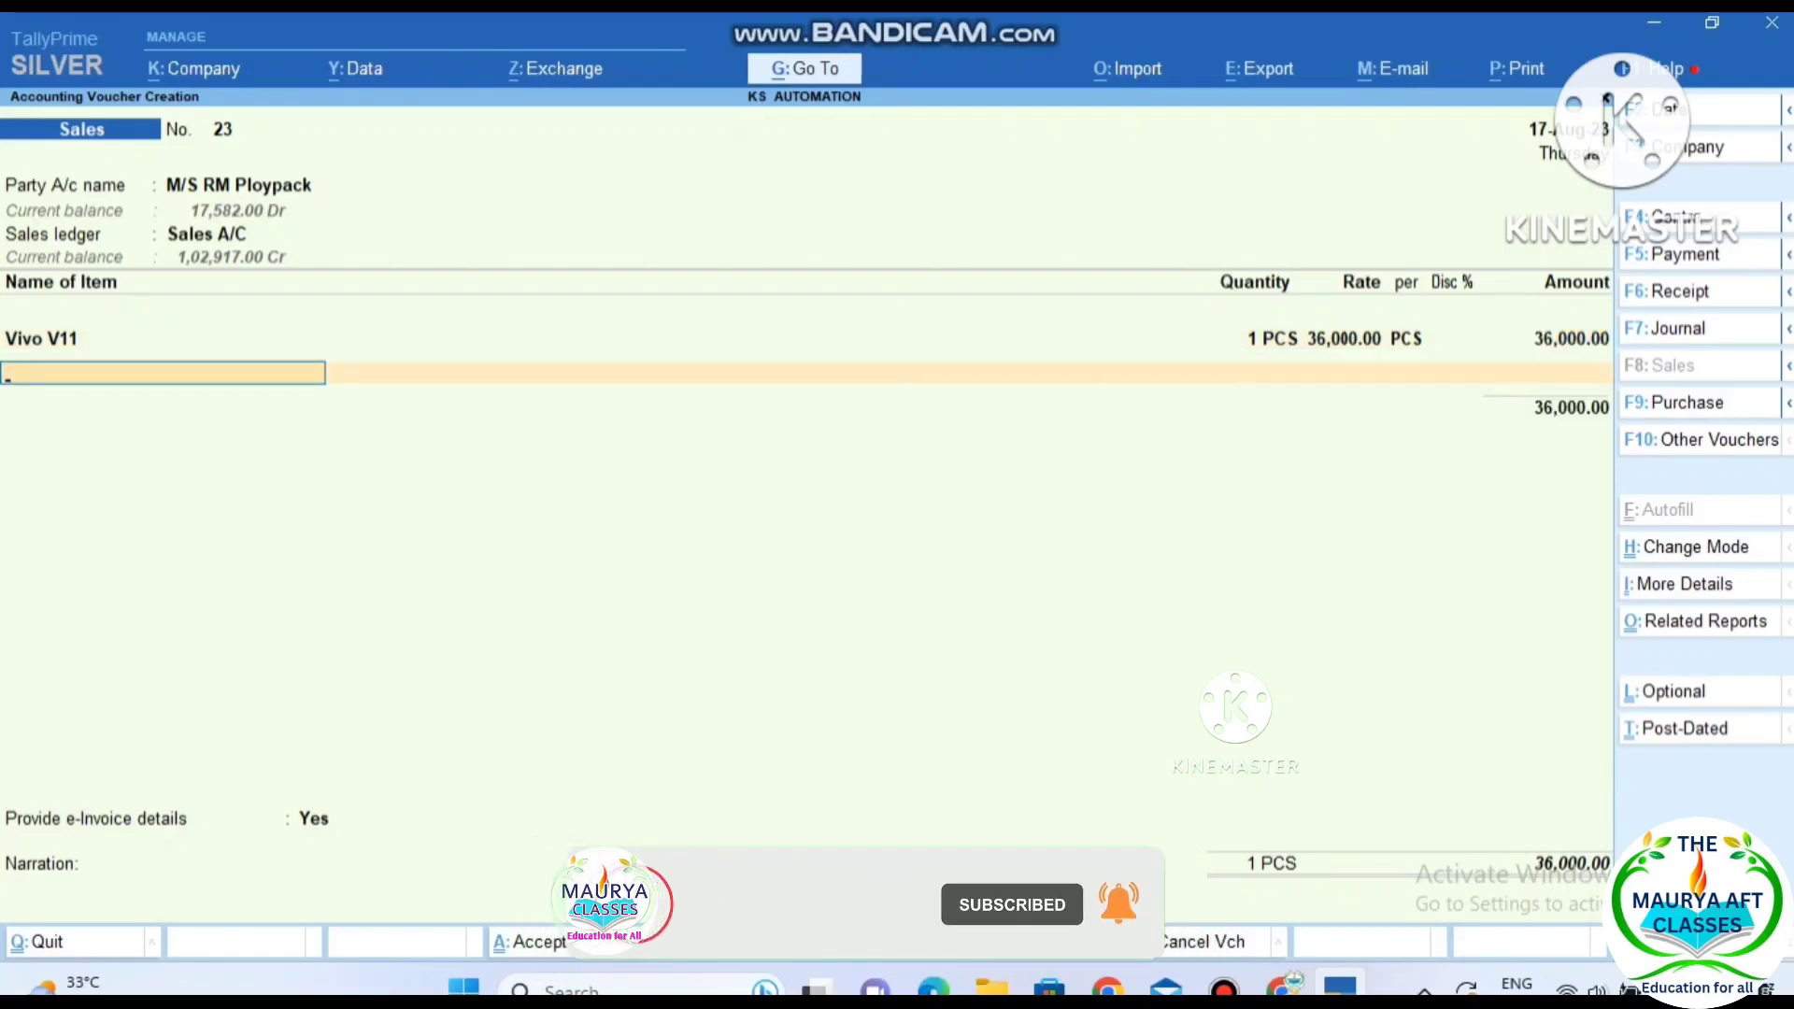
key("Return")
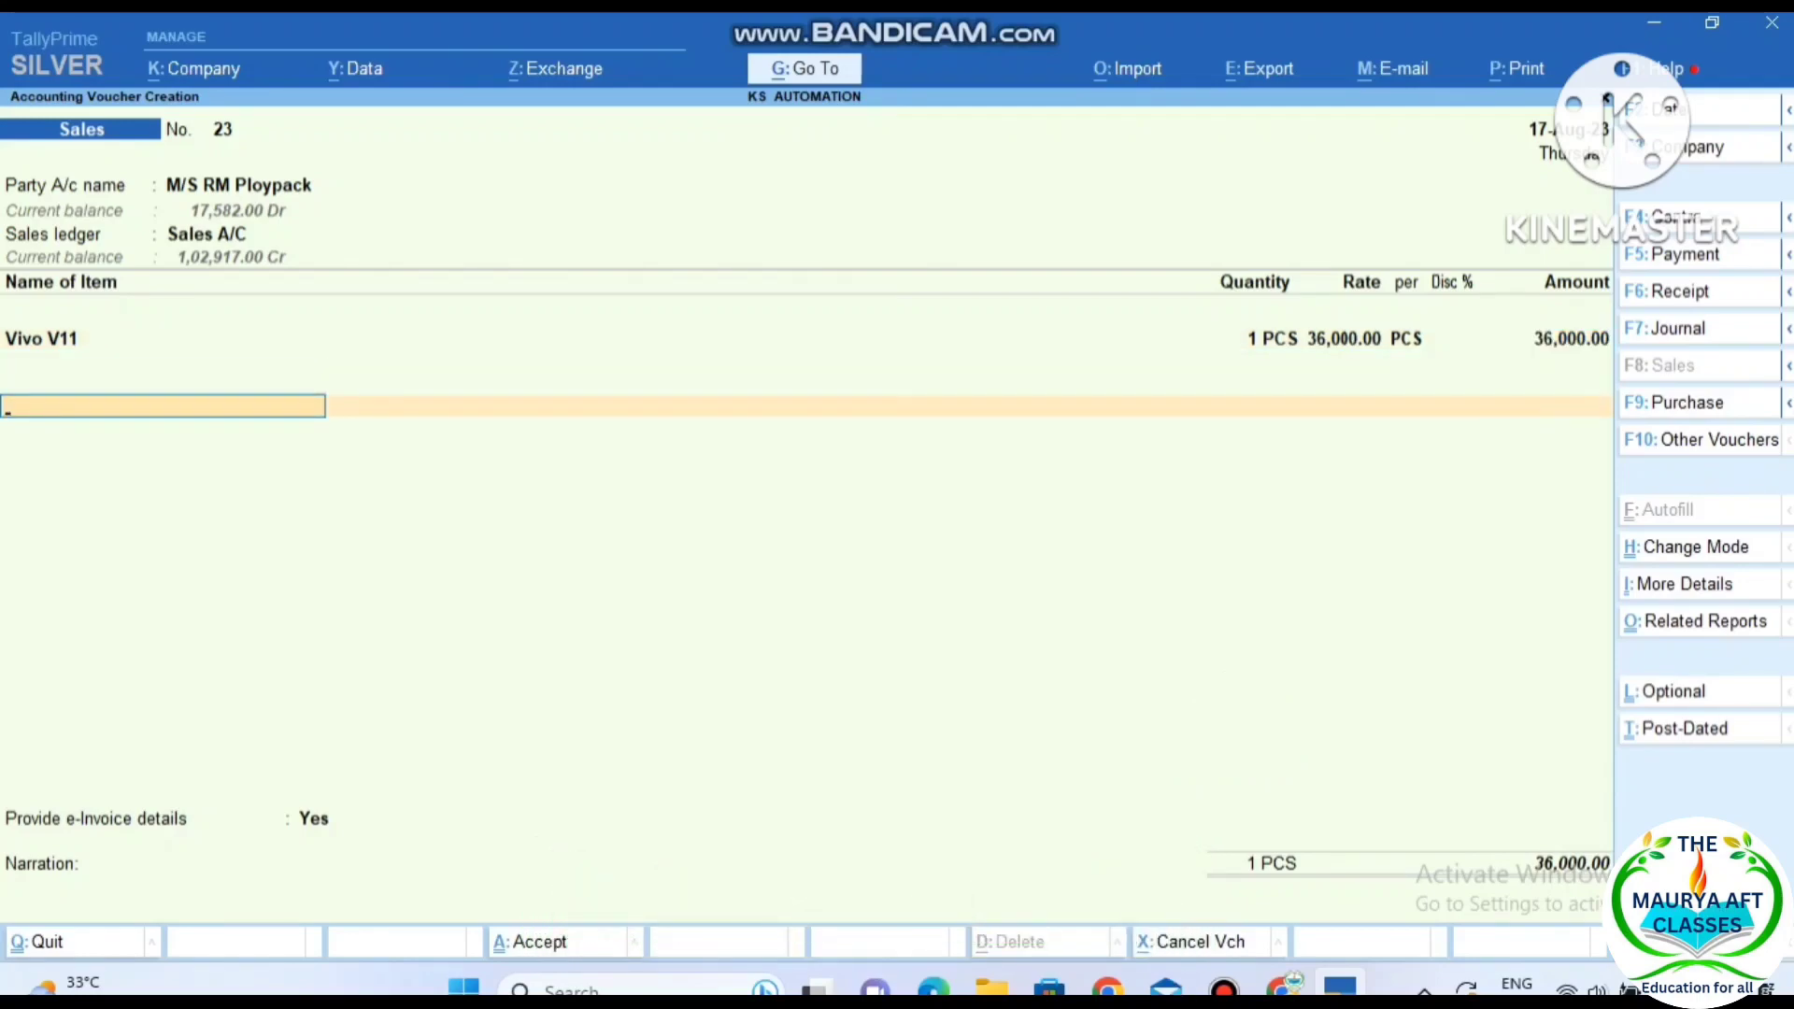
- Add the Output CGST and Output SGST ledgers below the item, keeping the calculated CGST amount
type("Ou")
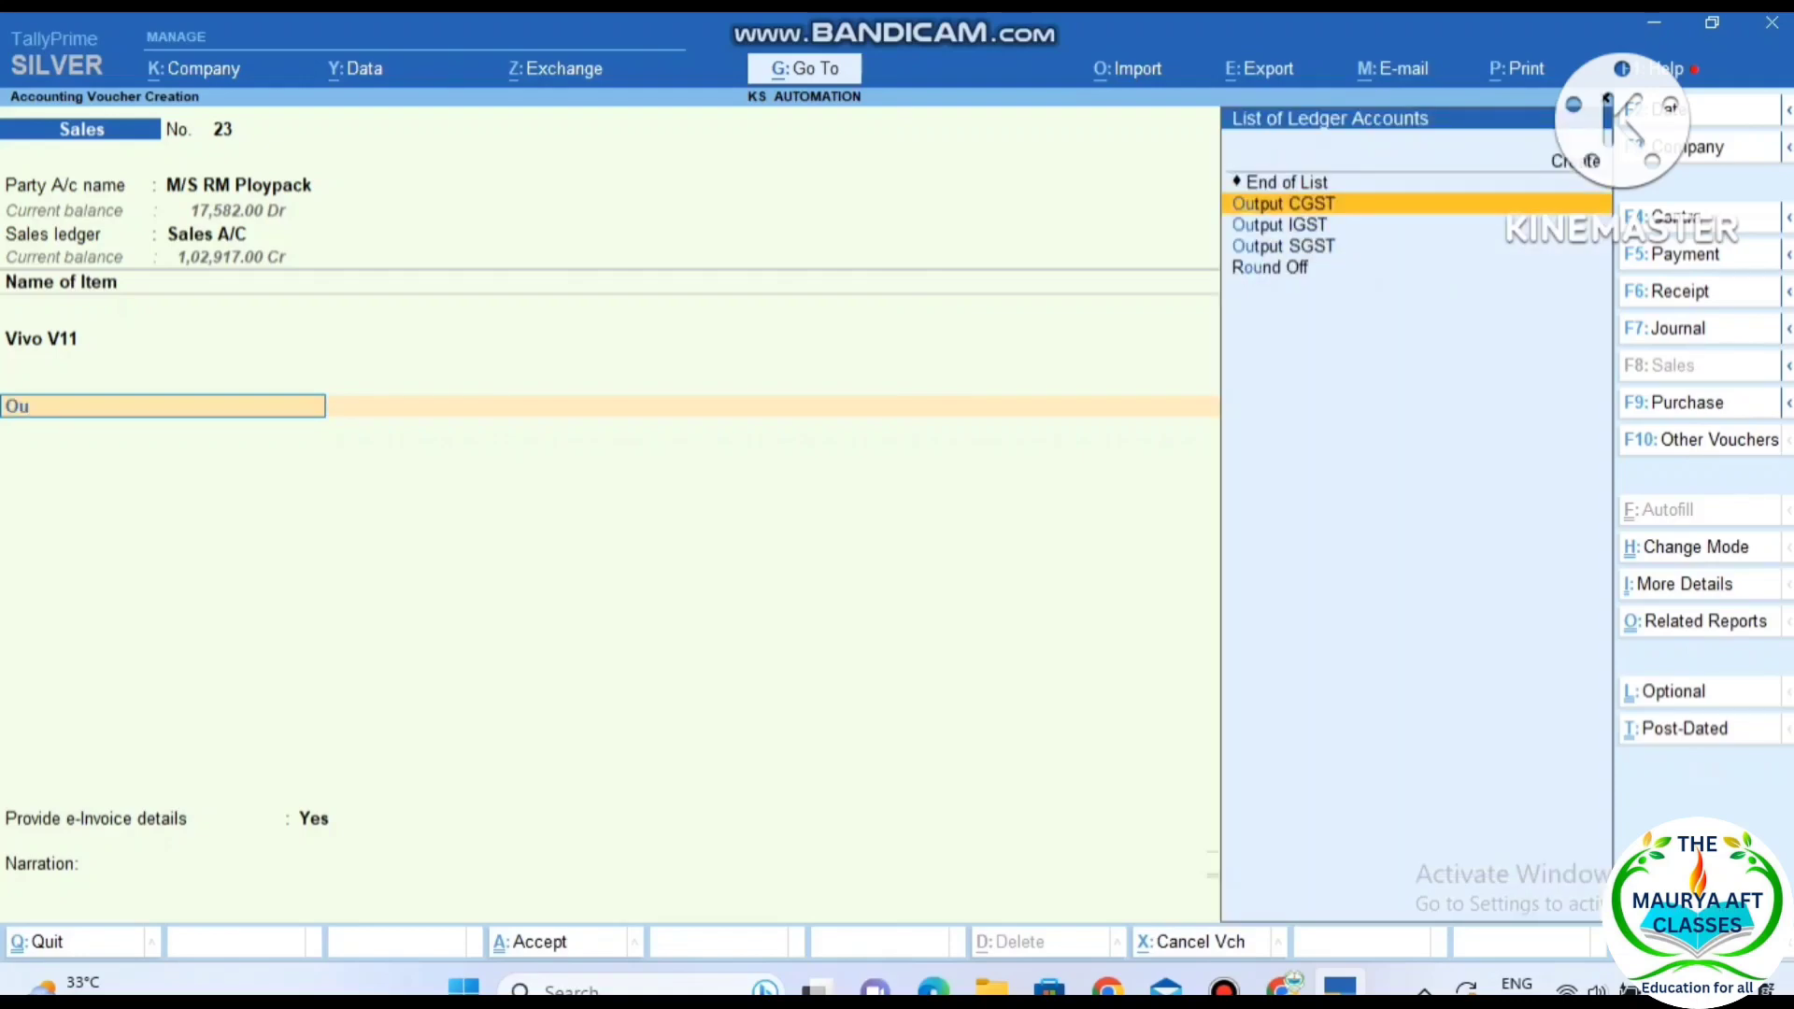
key("Return")
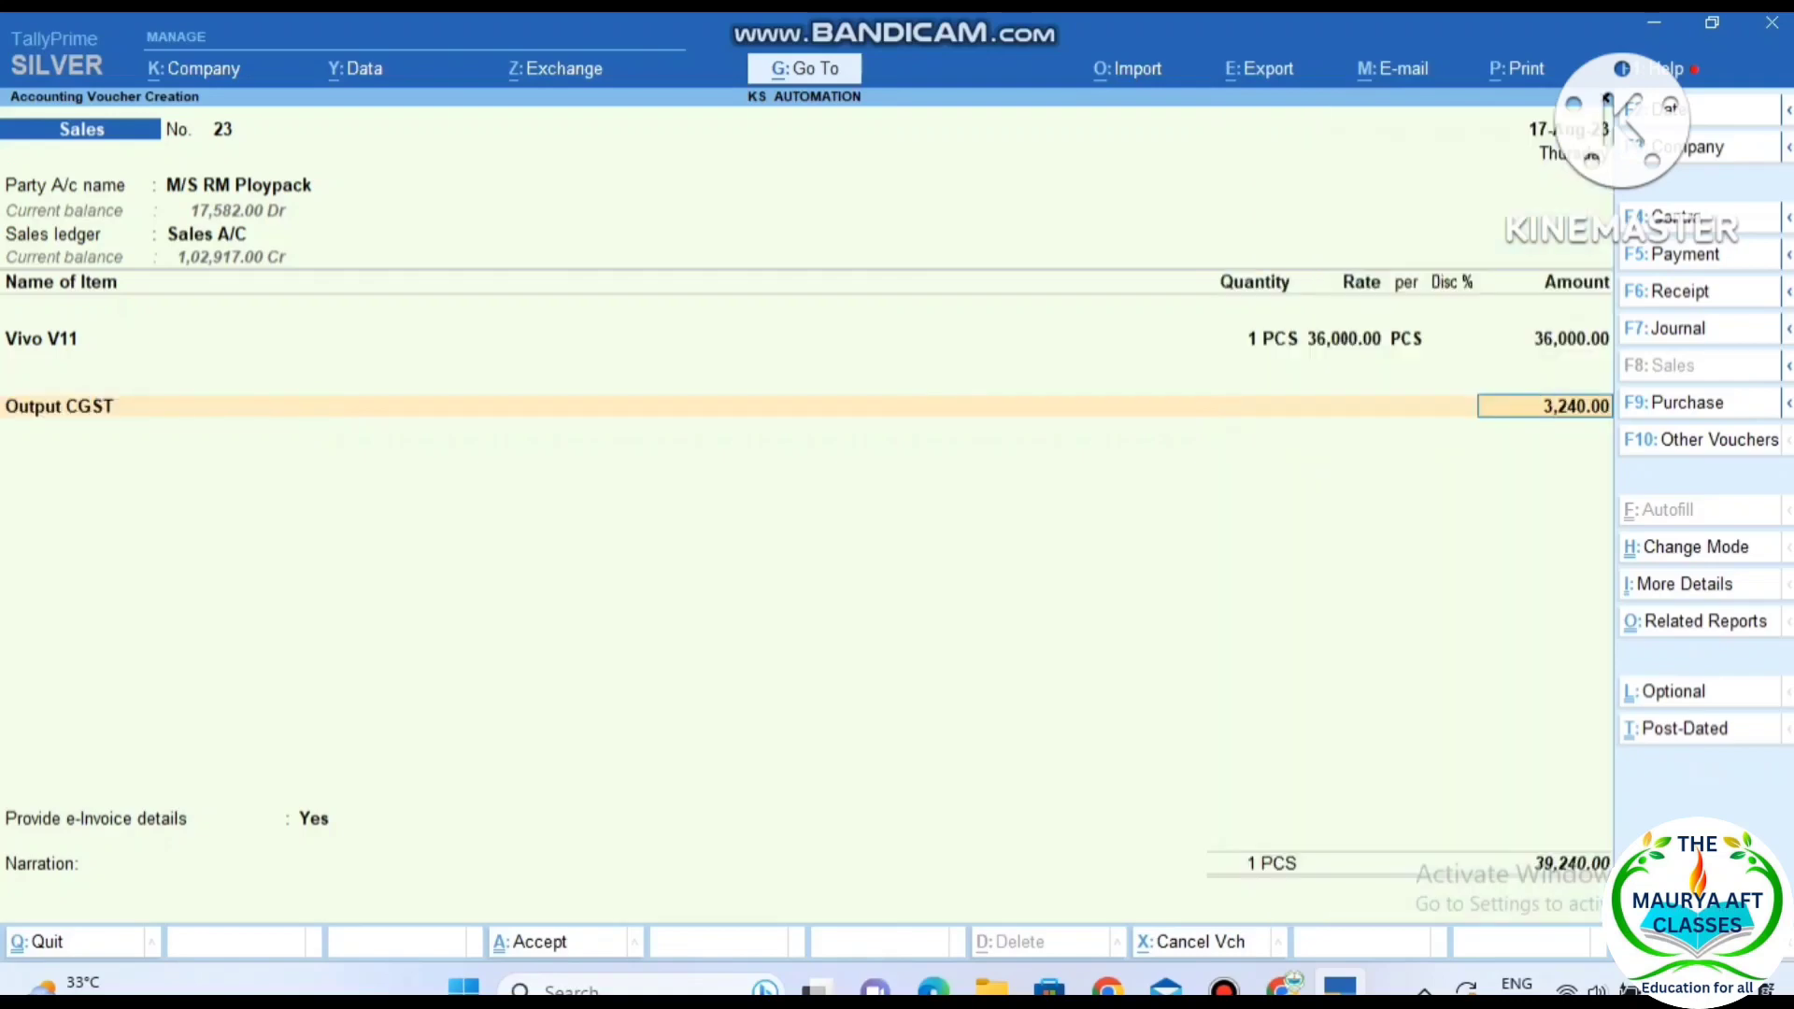
key("Return")
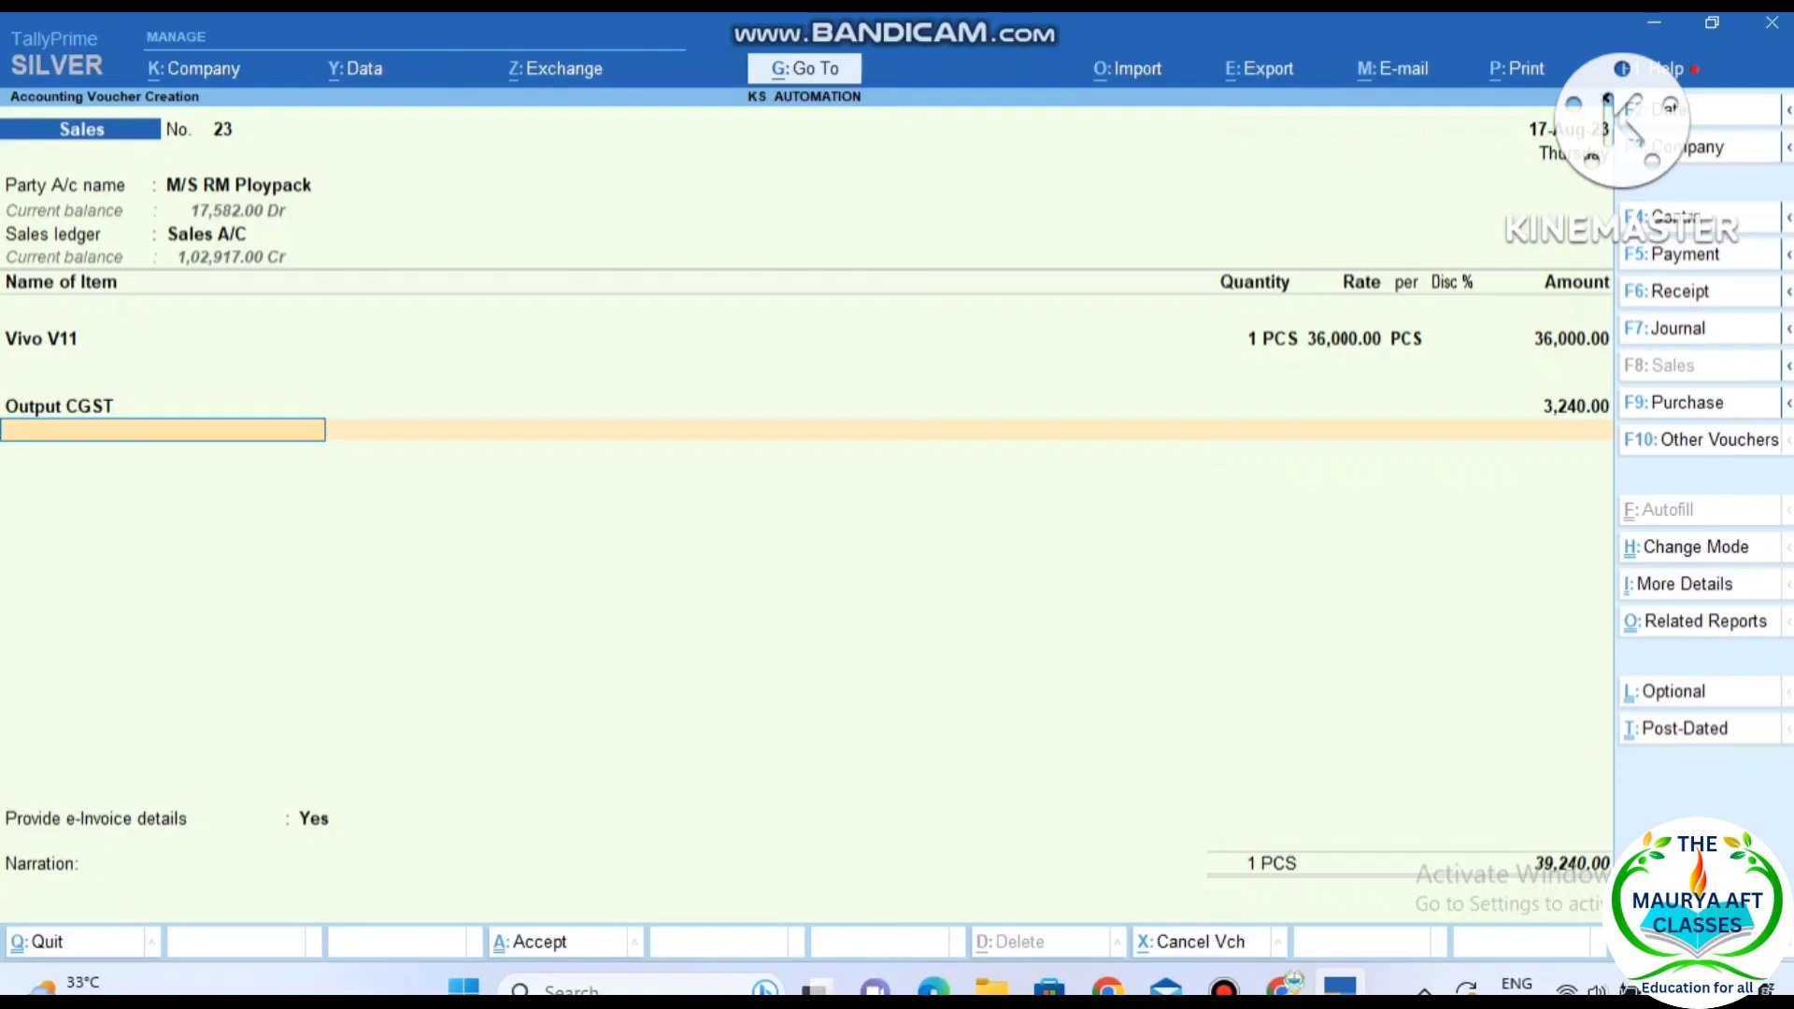
type("Ou")
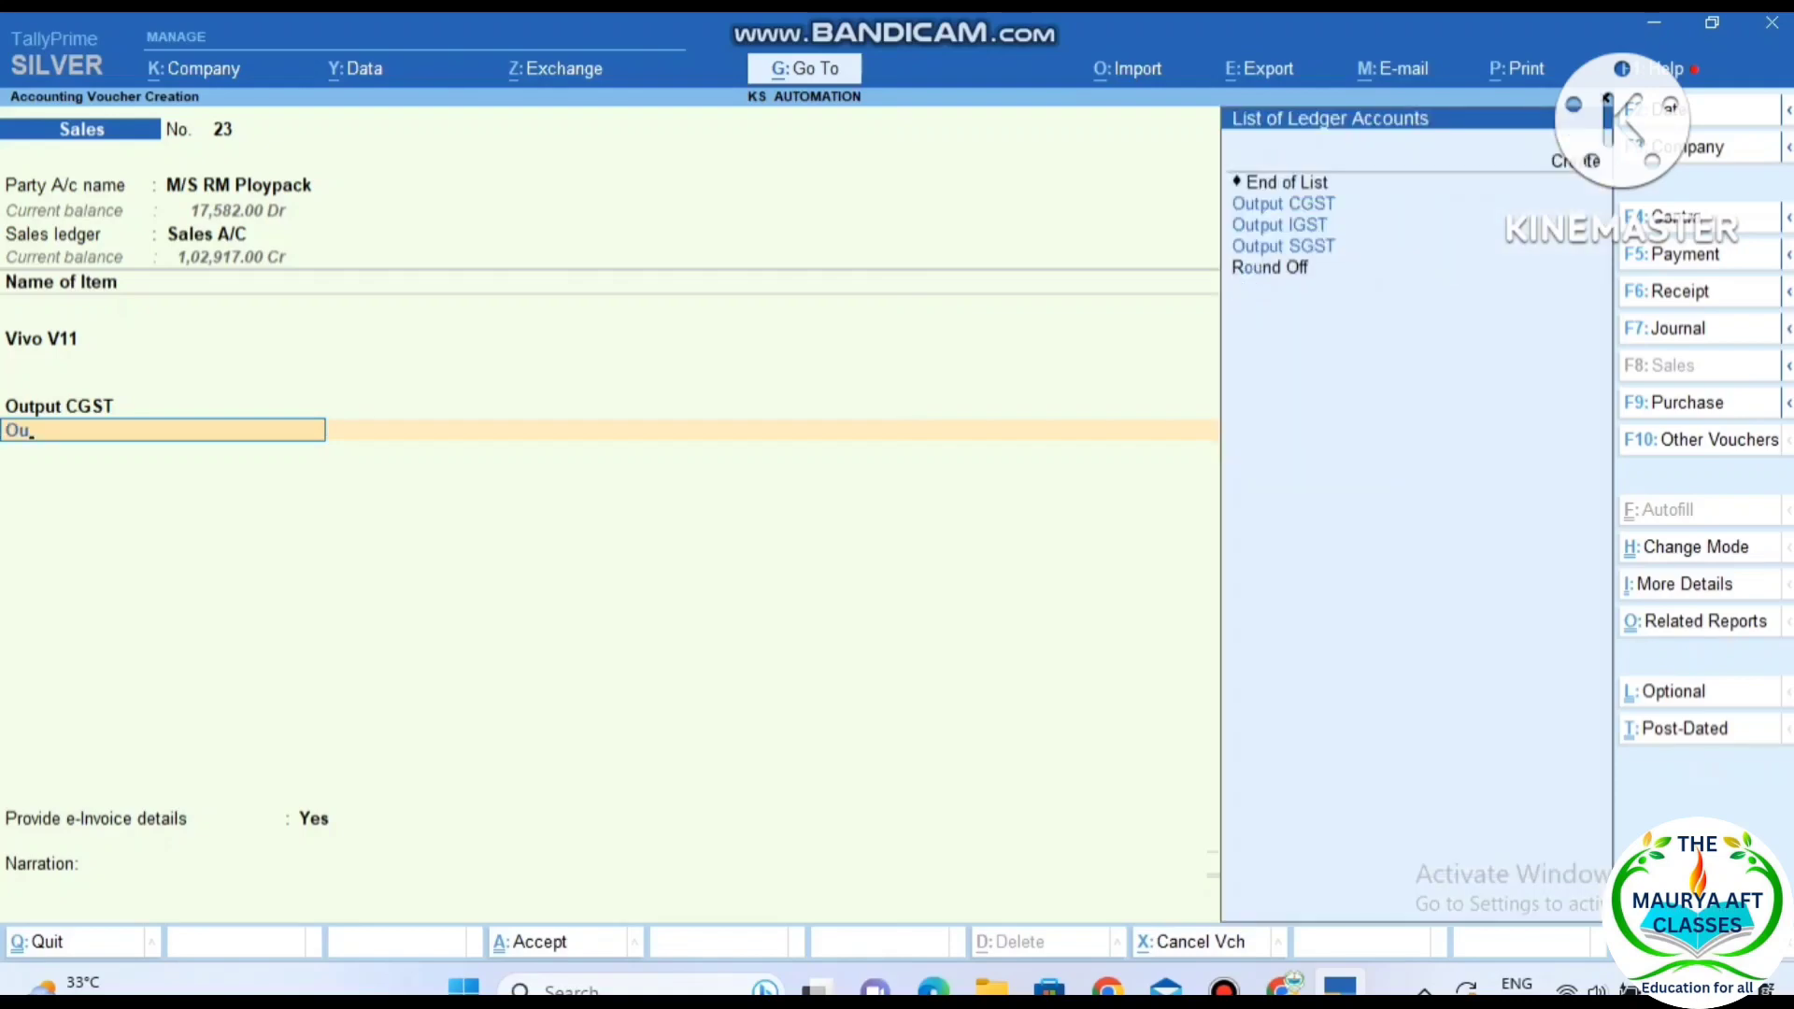
key("Down")
key("Down")
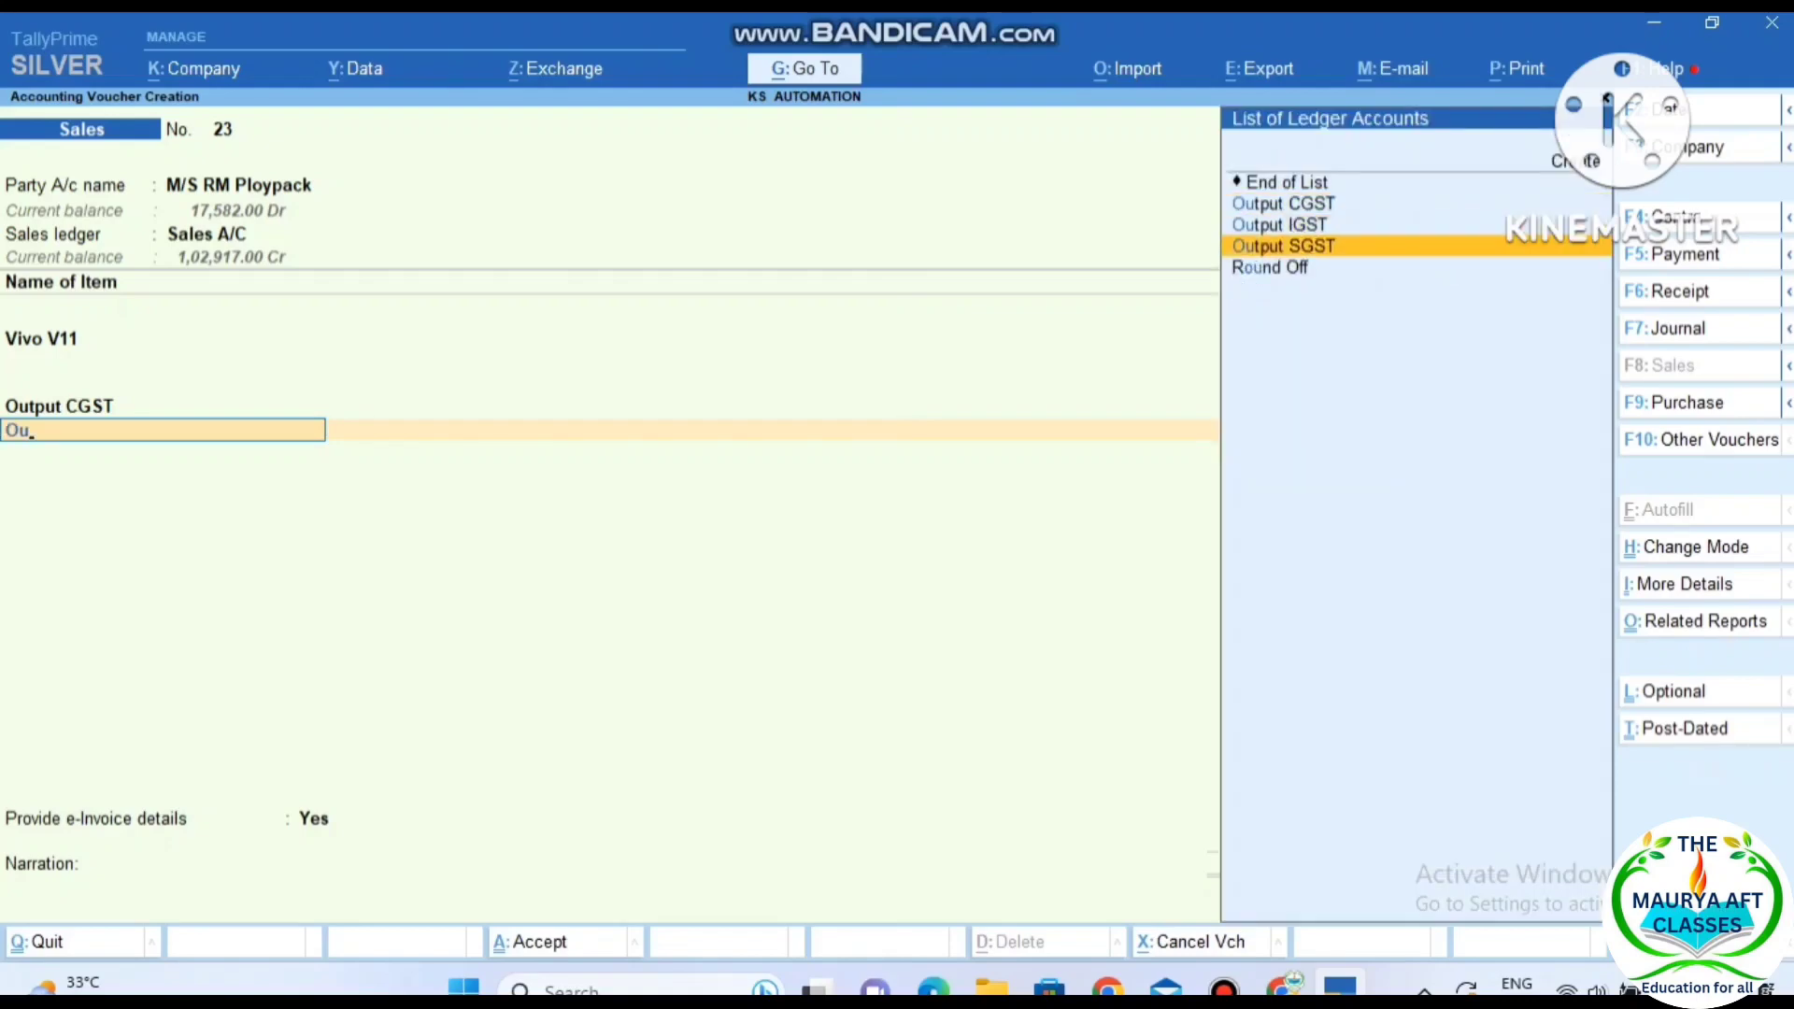
key("Return")
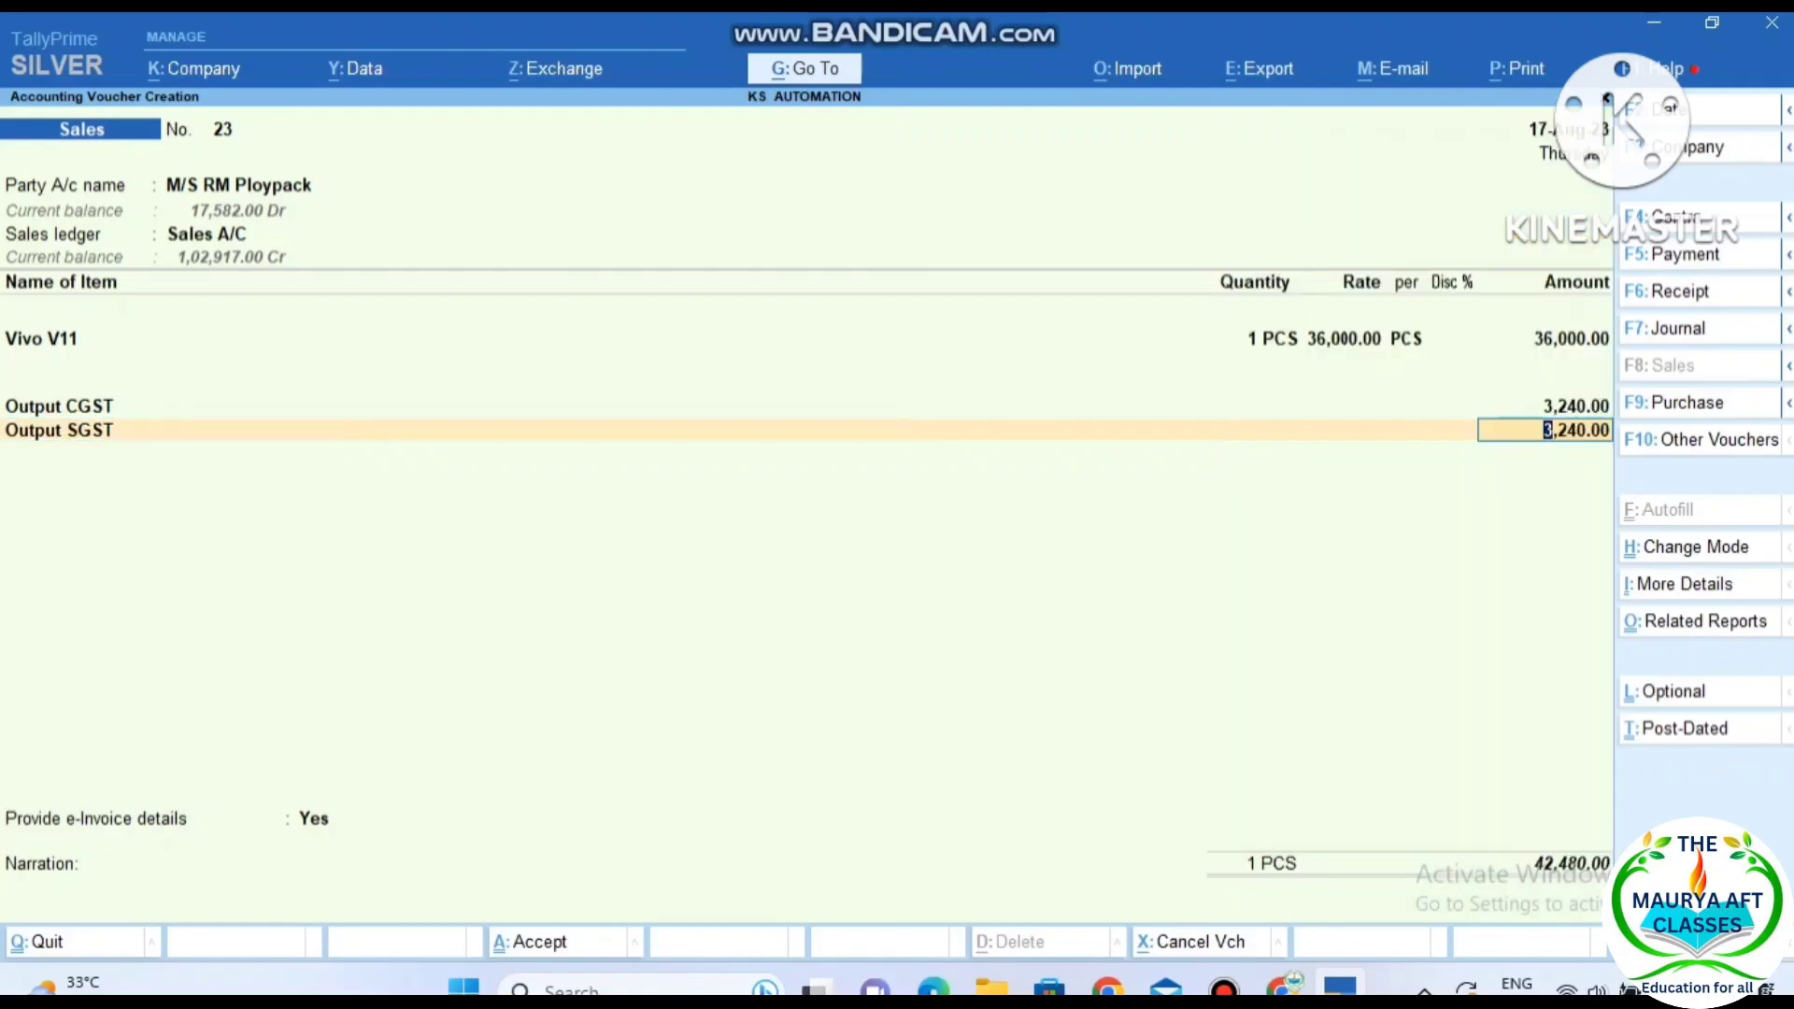
- Open the Output SGST ledger for alteration, check its group, type of duty and tax type, and save it
key("BackSpace")
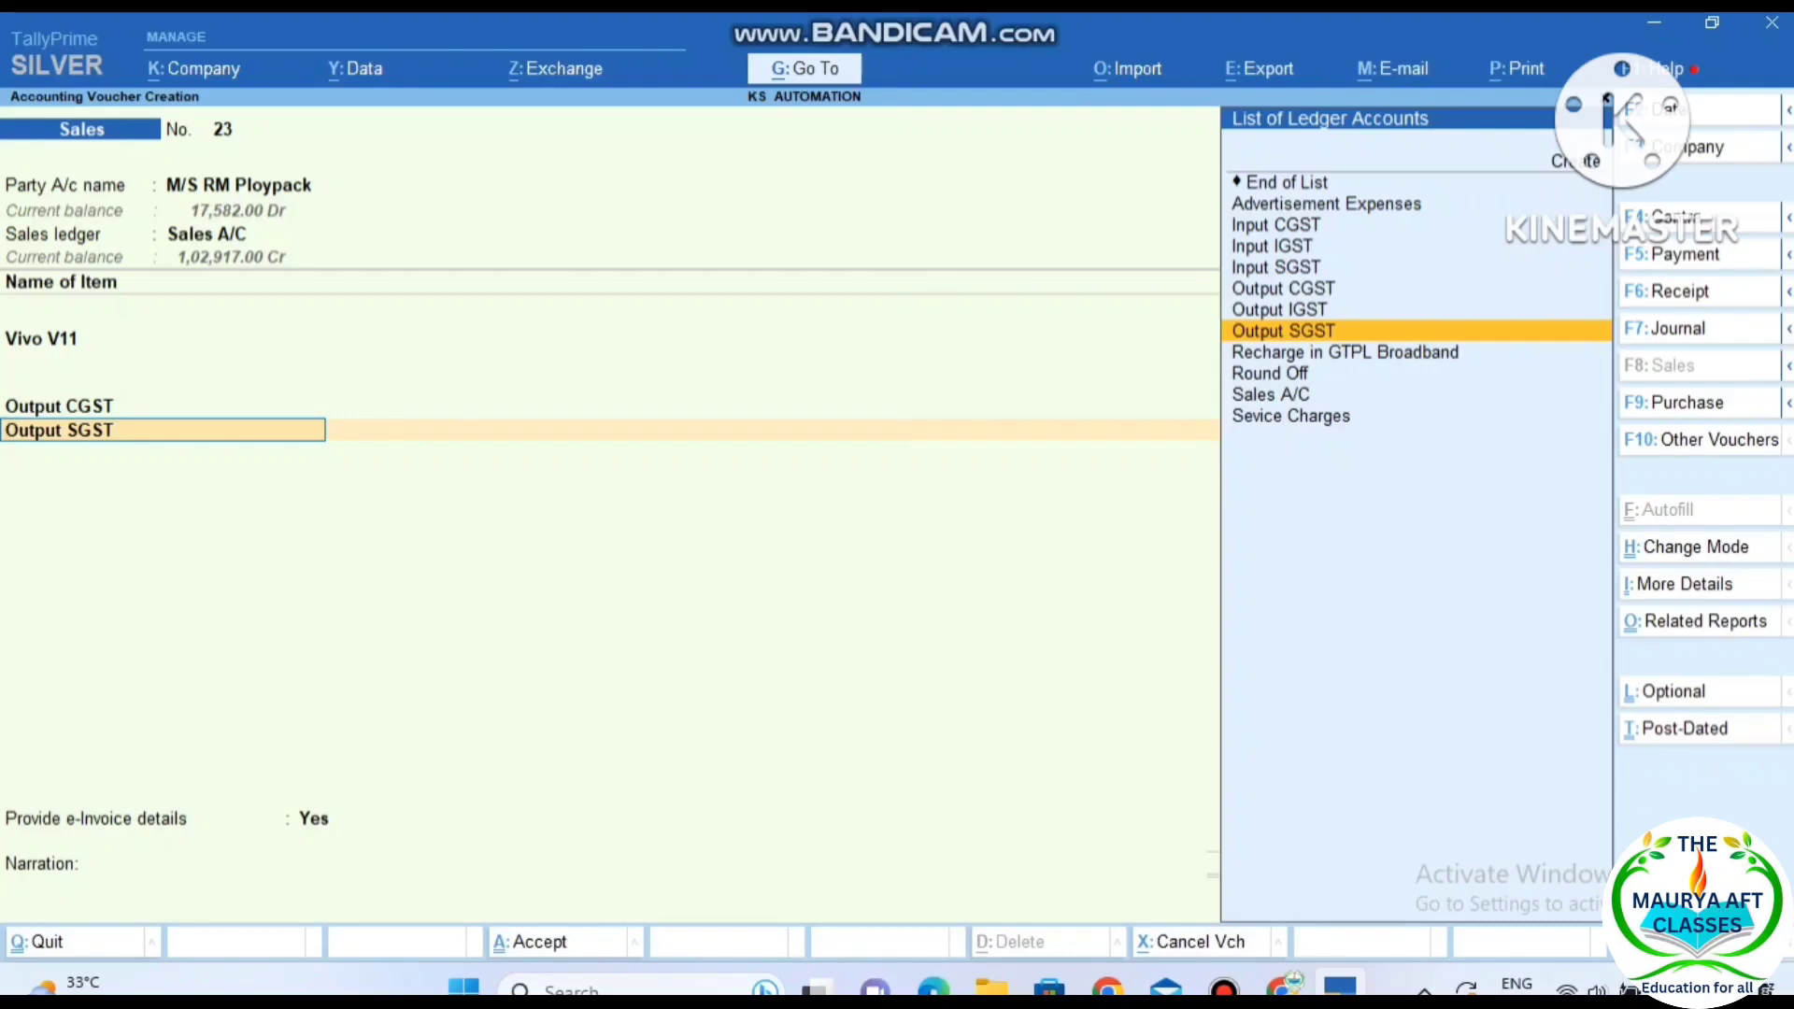
key("ctrl+Return")
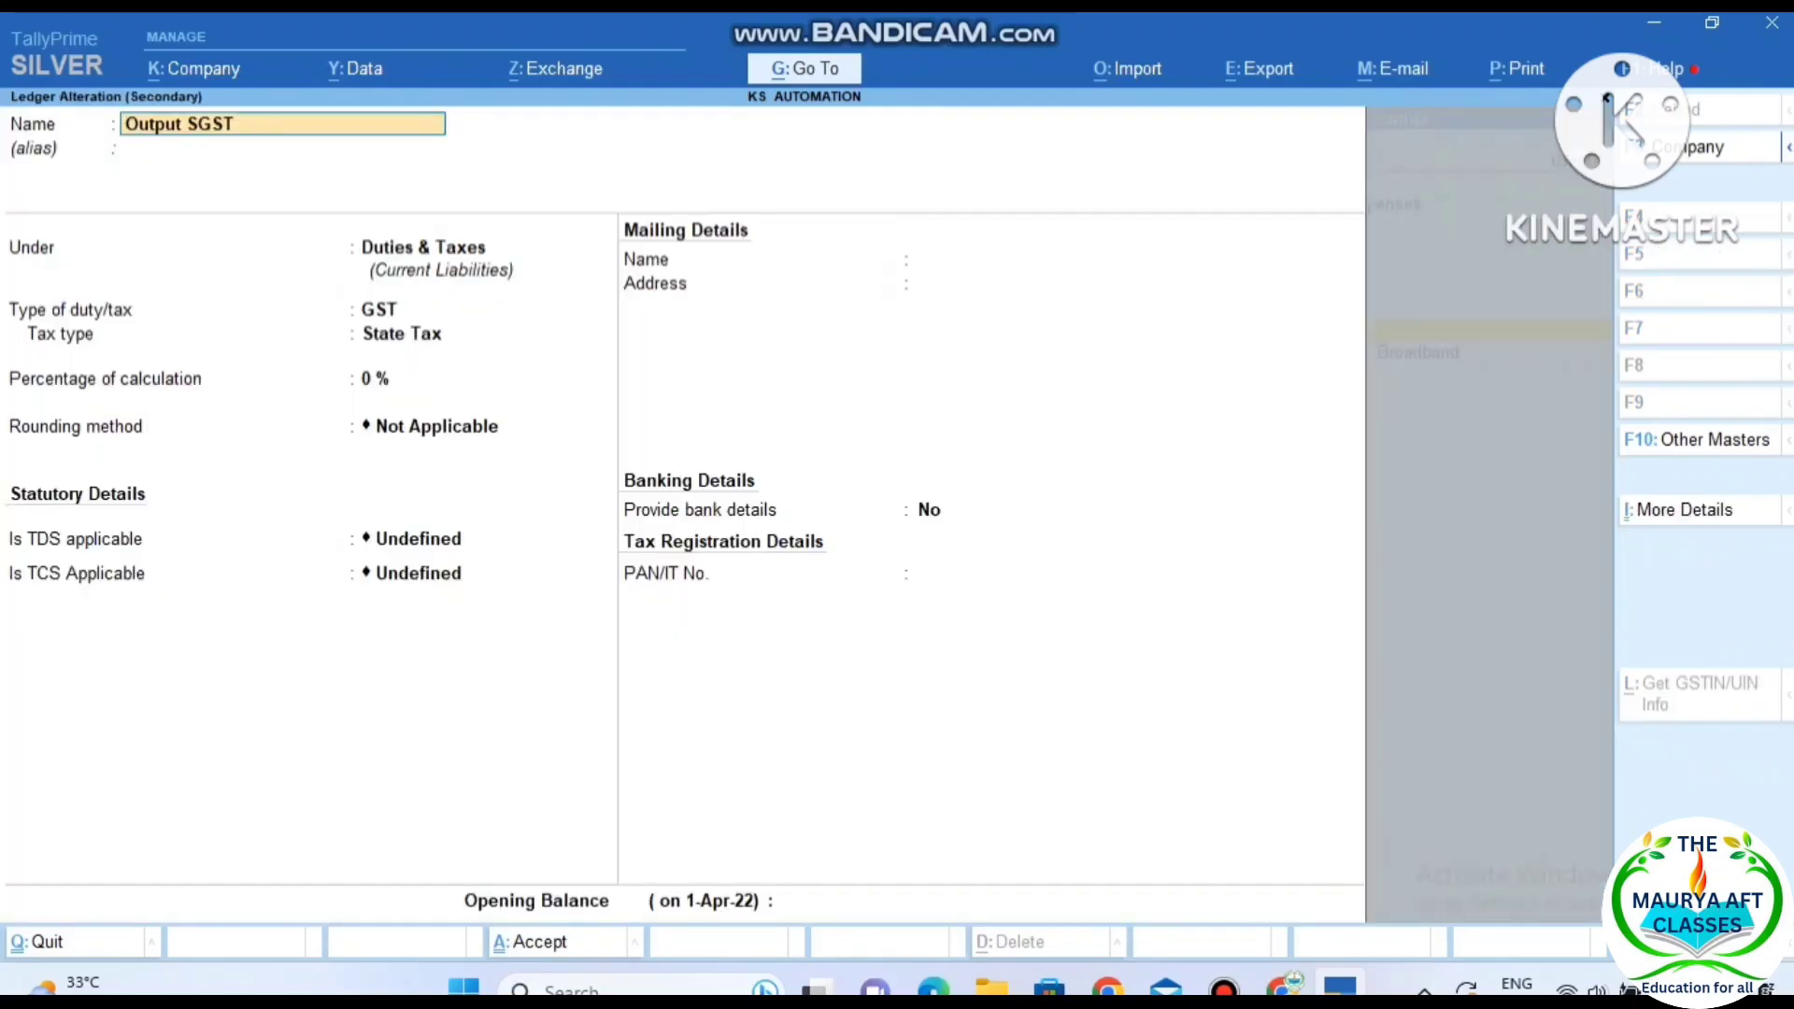
key("Return")
key("Return")
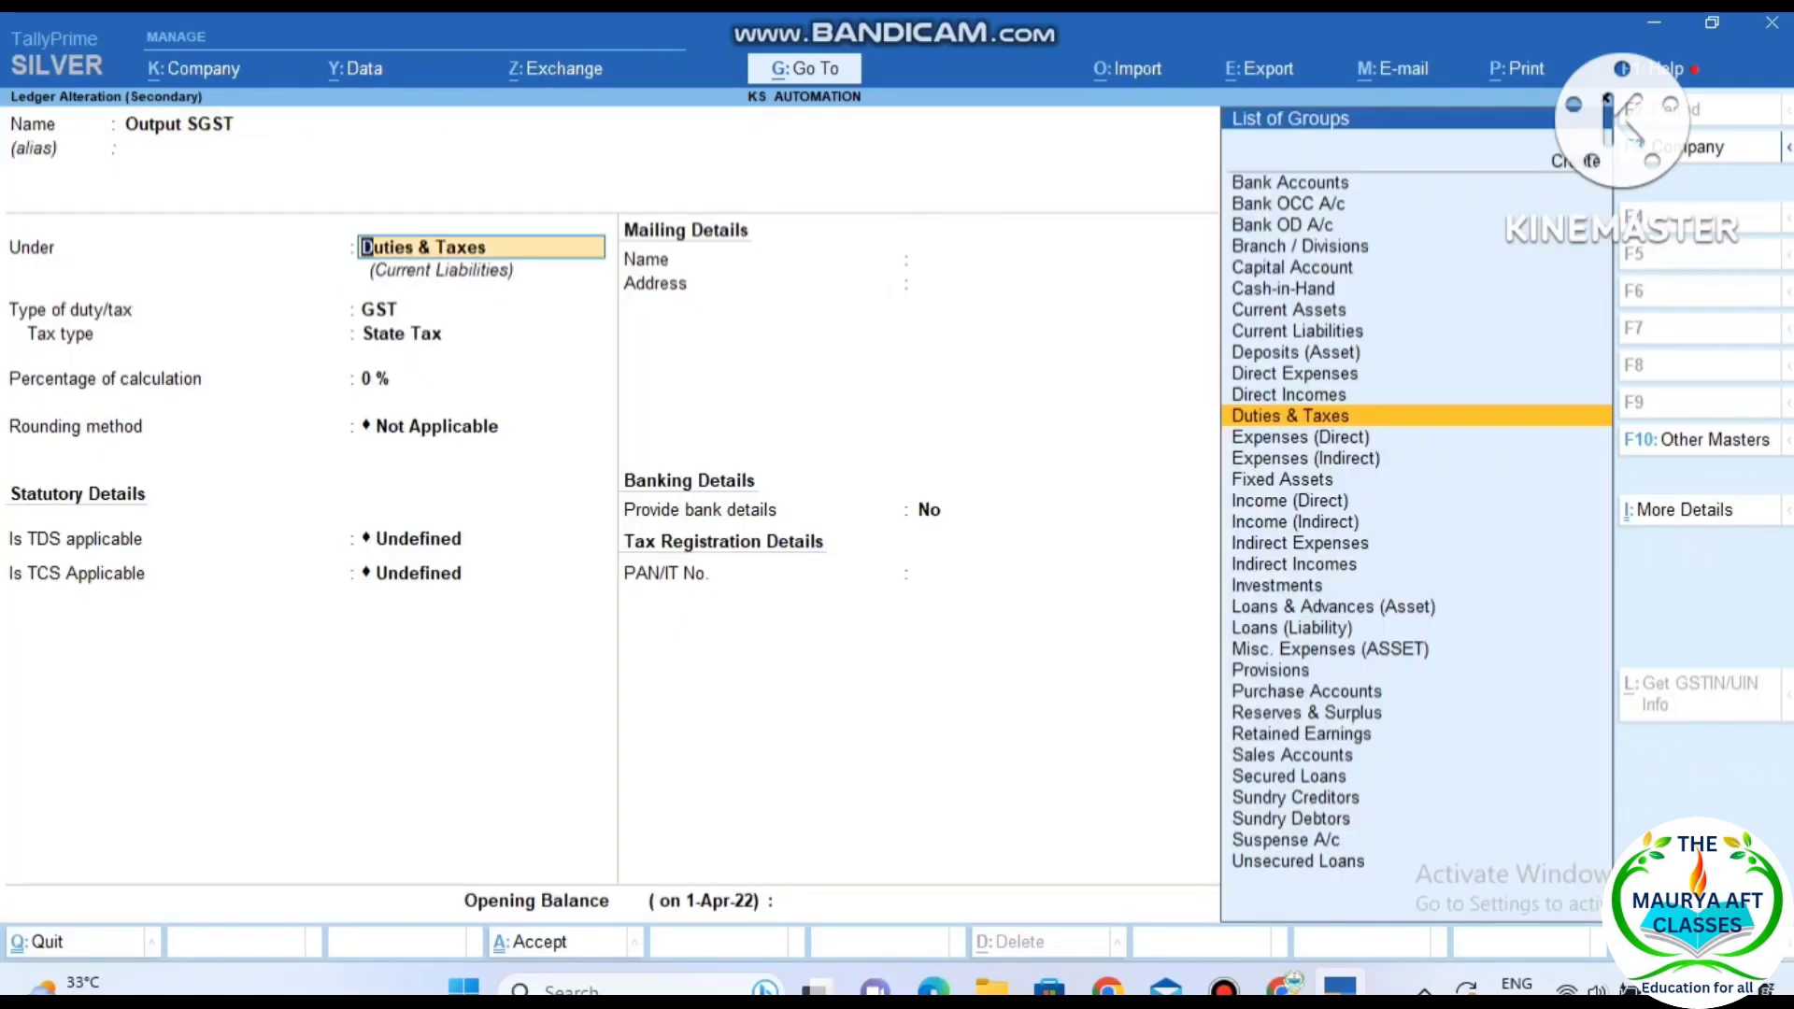
key("Return")
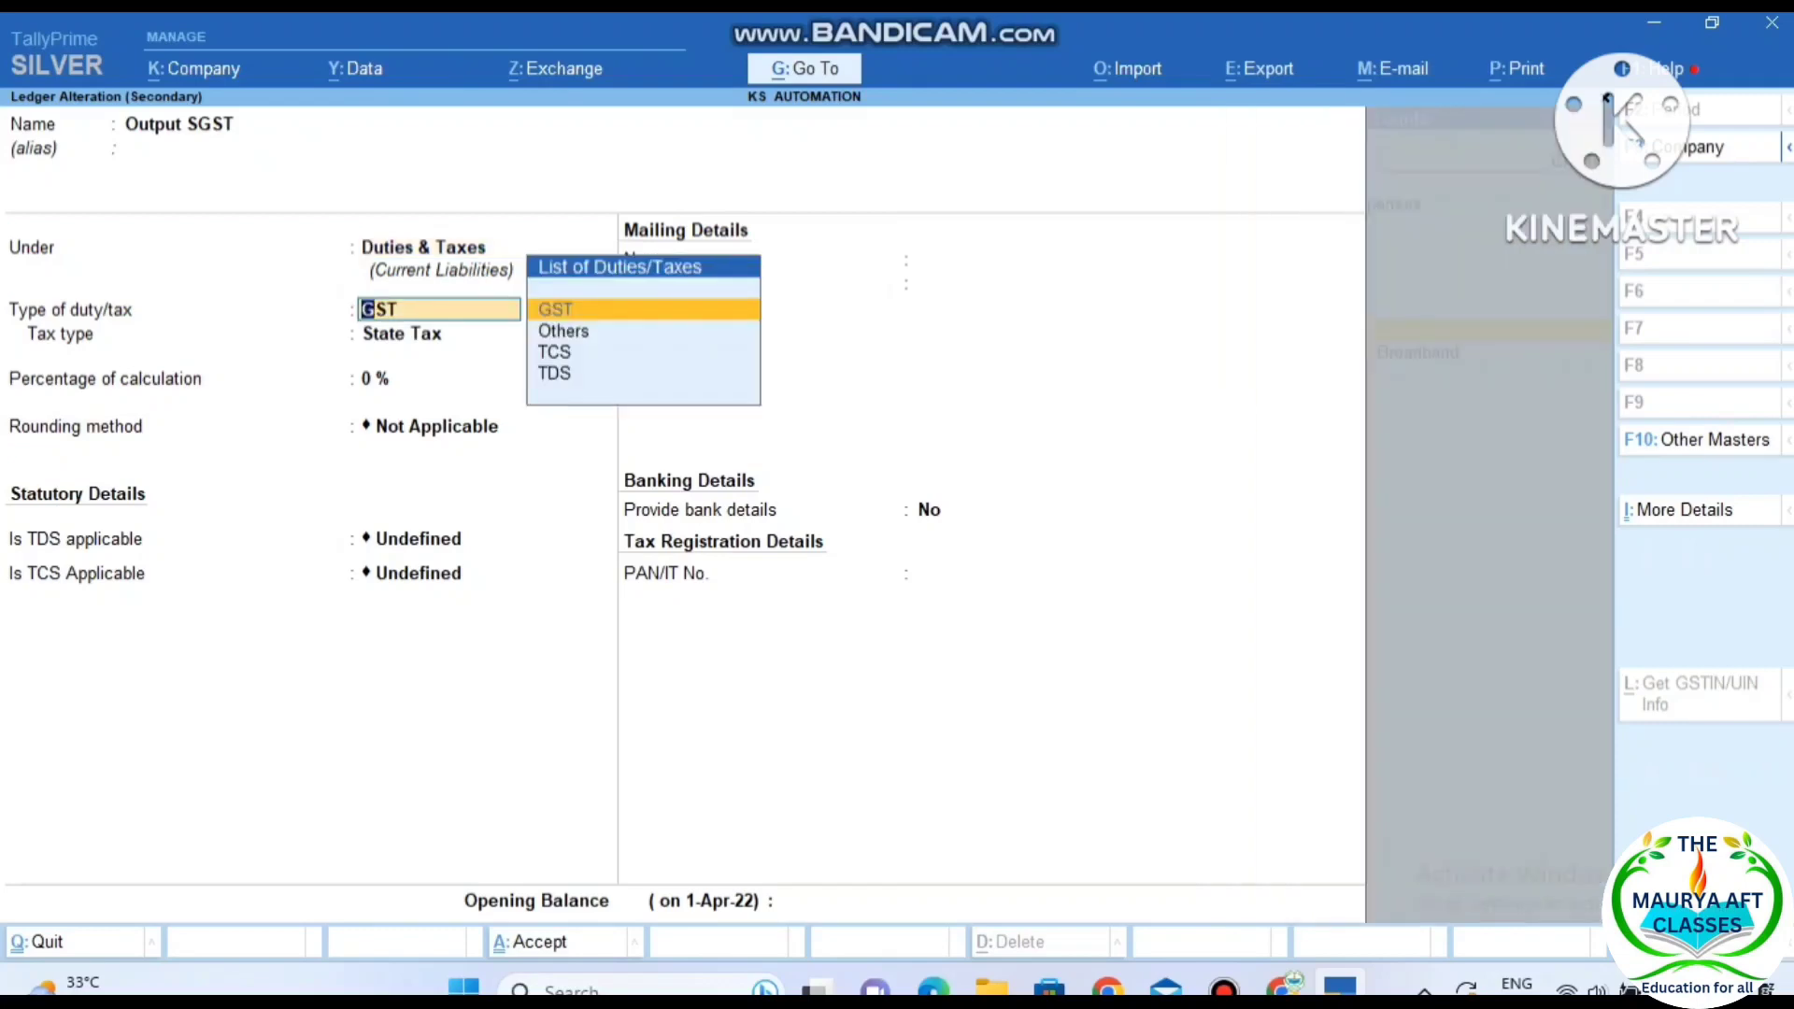
key("Return")
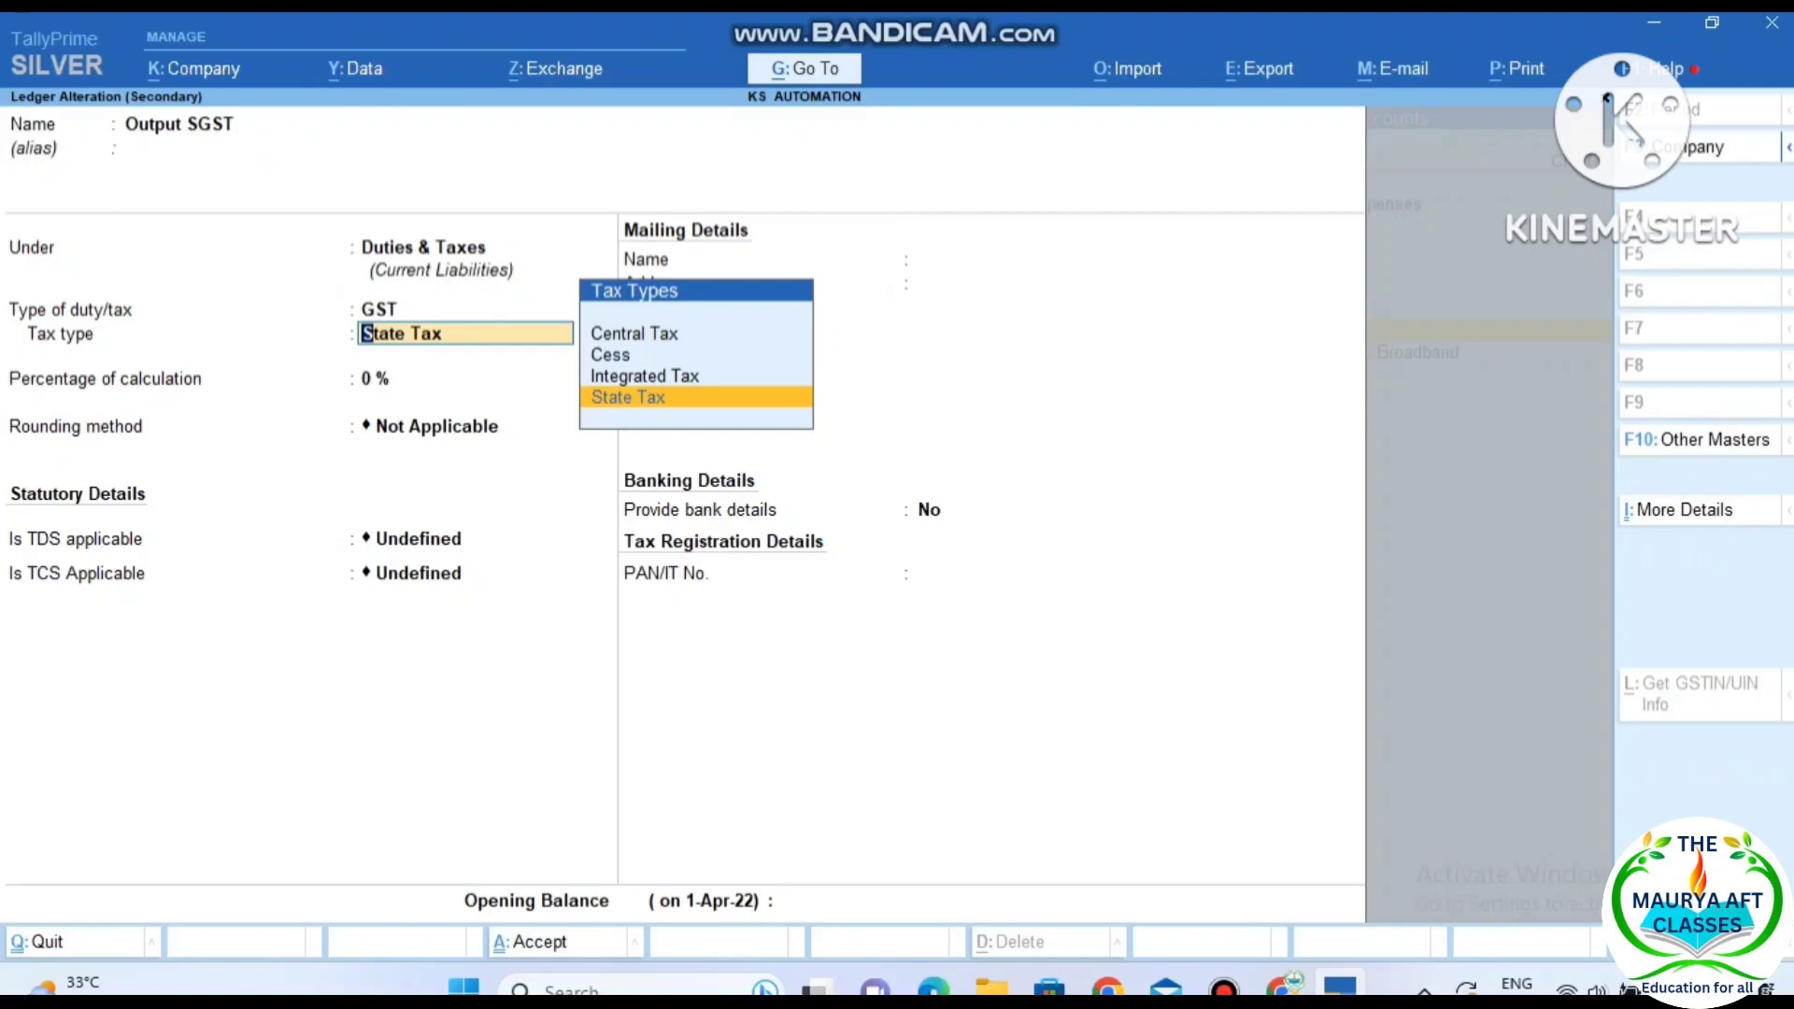
key("ctrl+a")
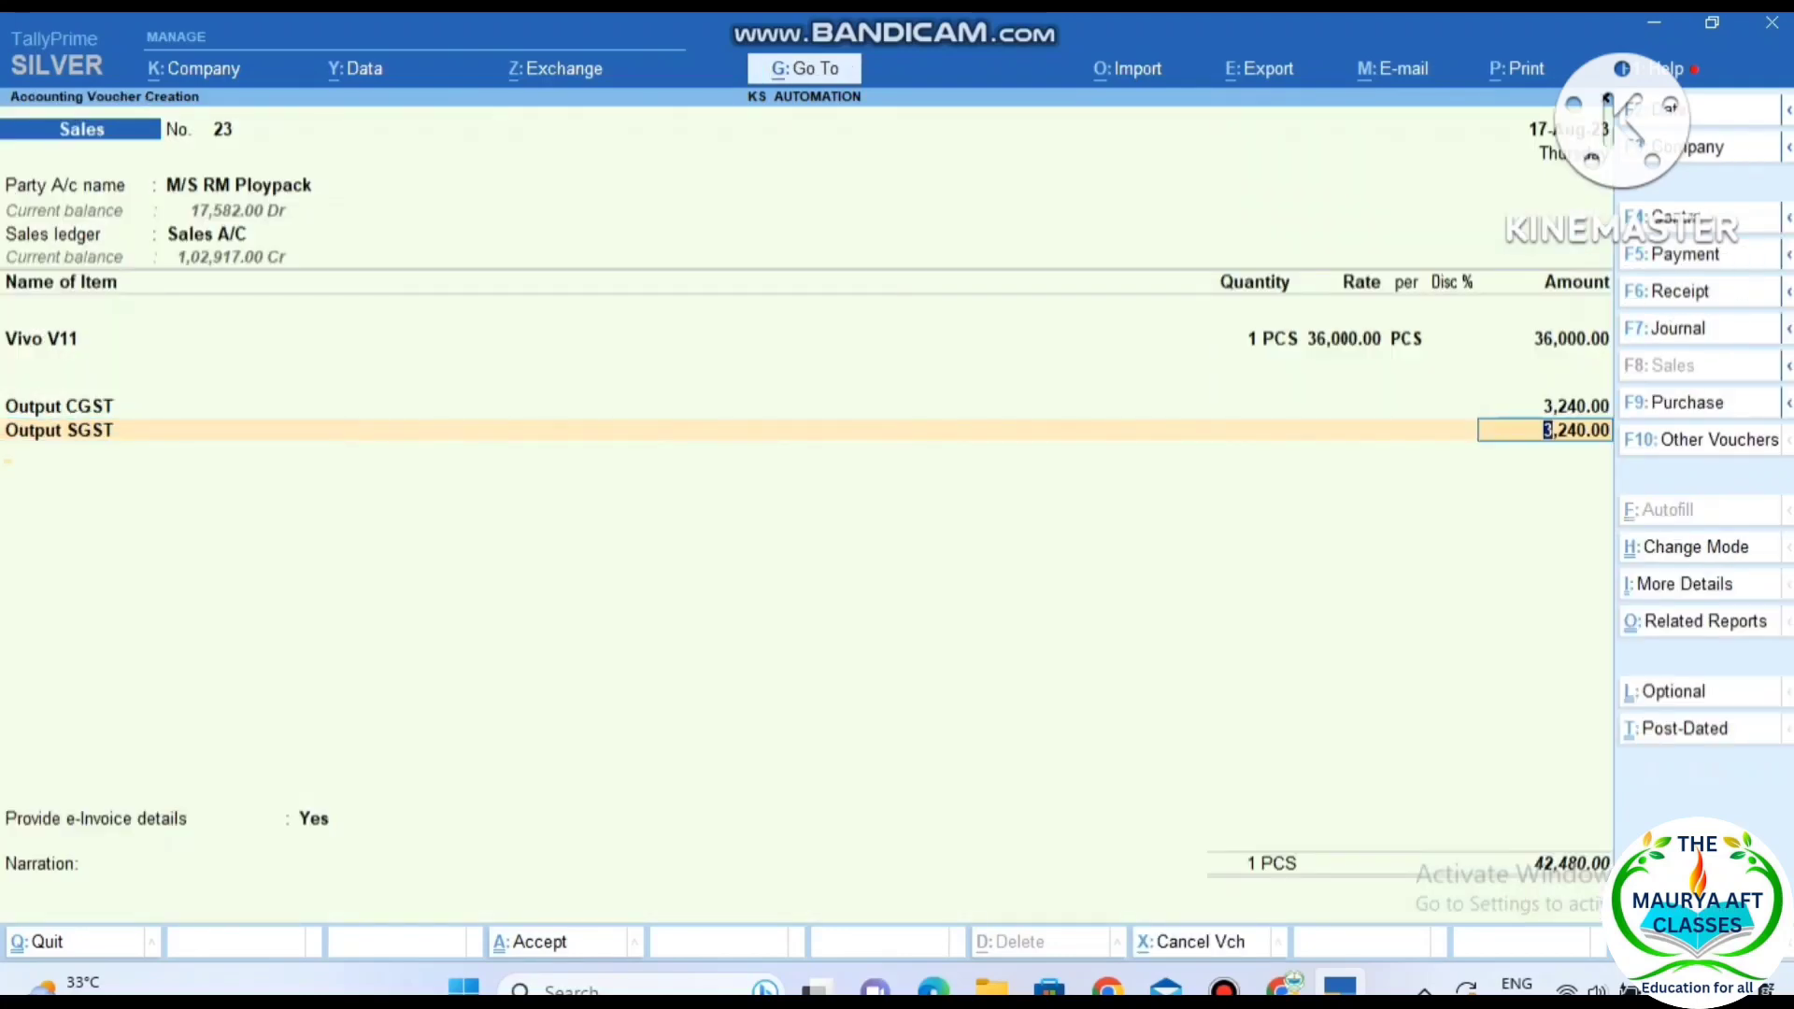
- Finish the tax ledger entries and provide e-Invoice details with Yes, leaving the bill-to and ship-to places blank
key("Return")
key("Return")
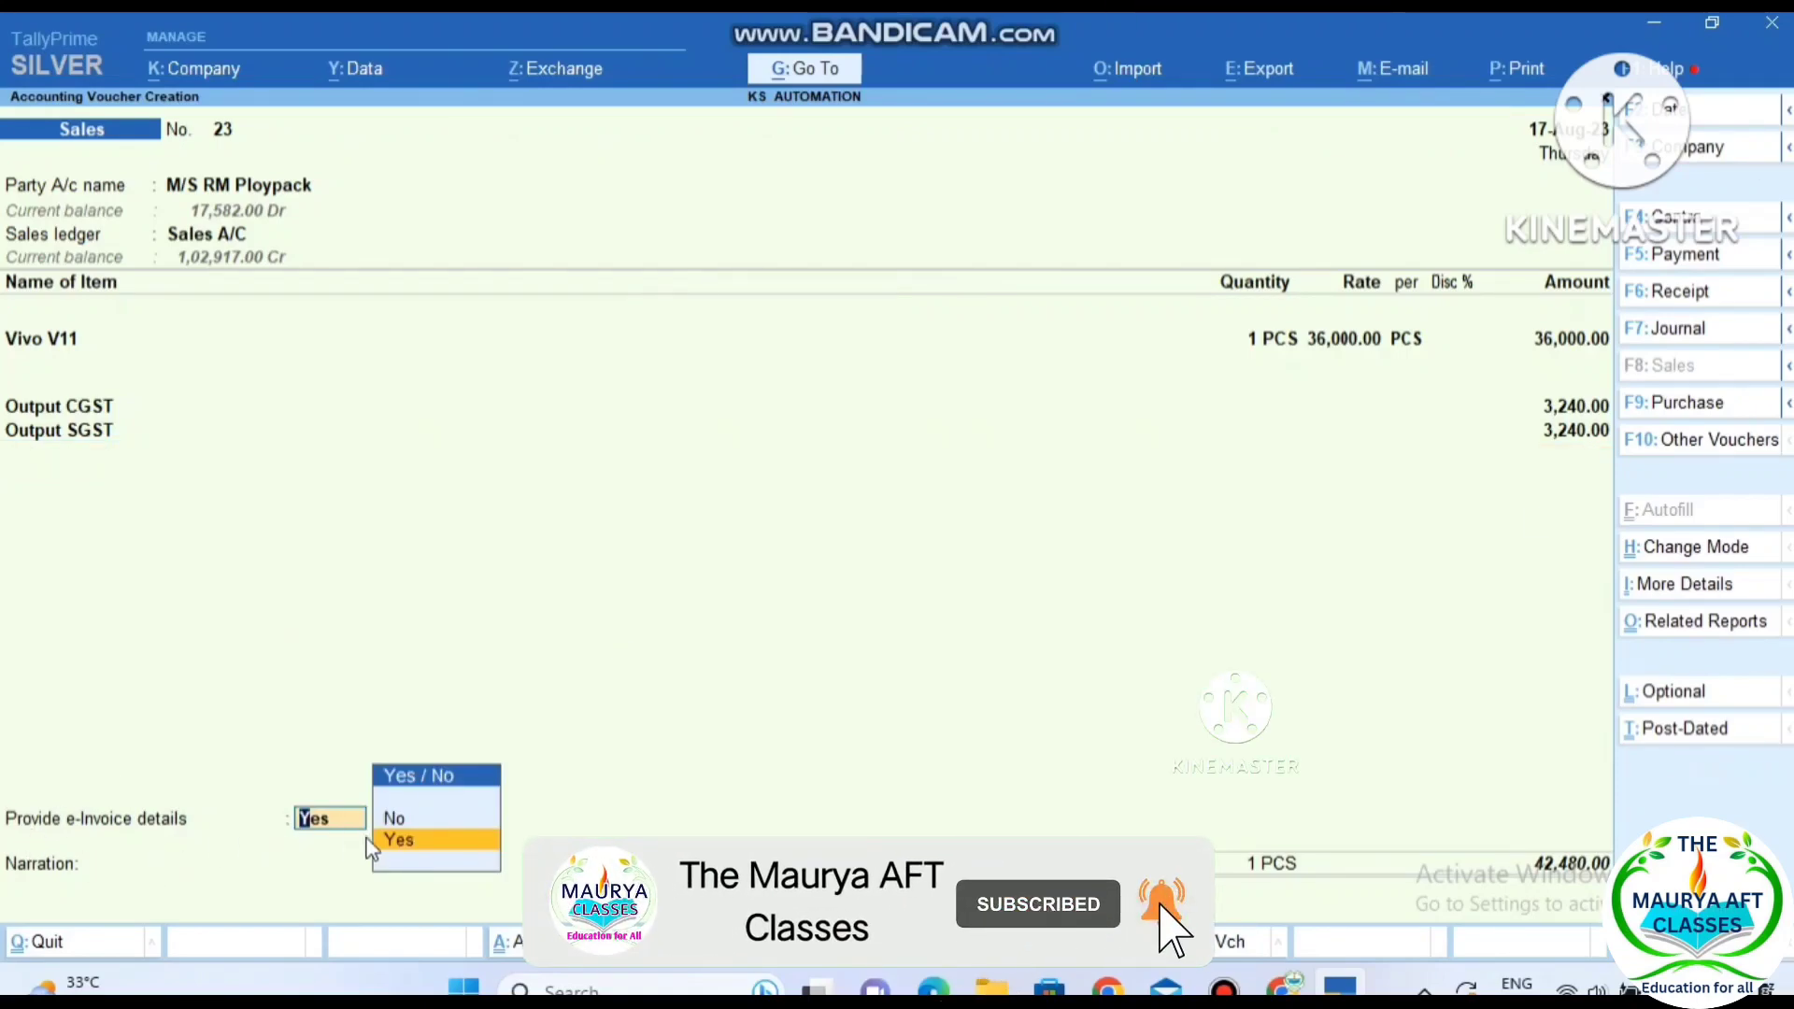
key("Return")
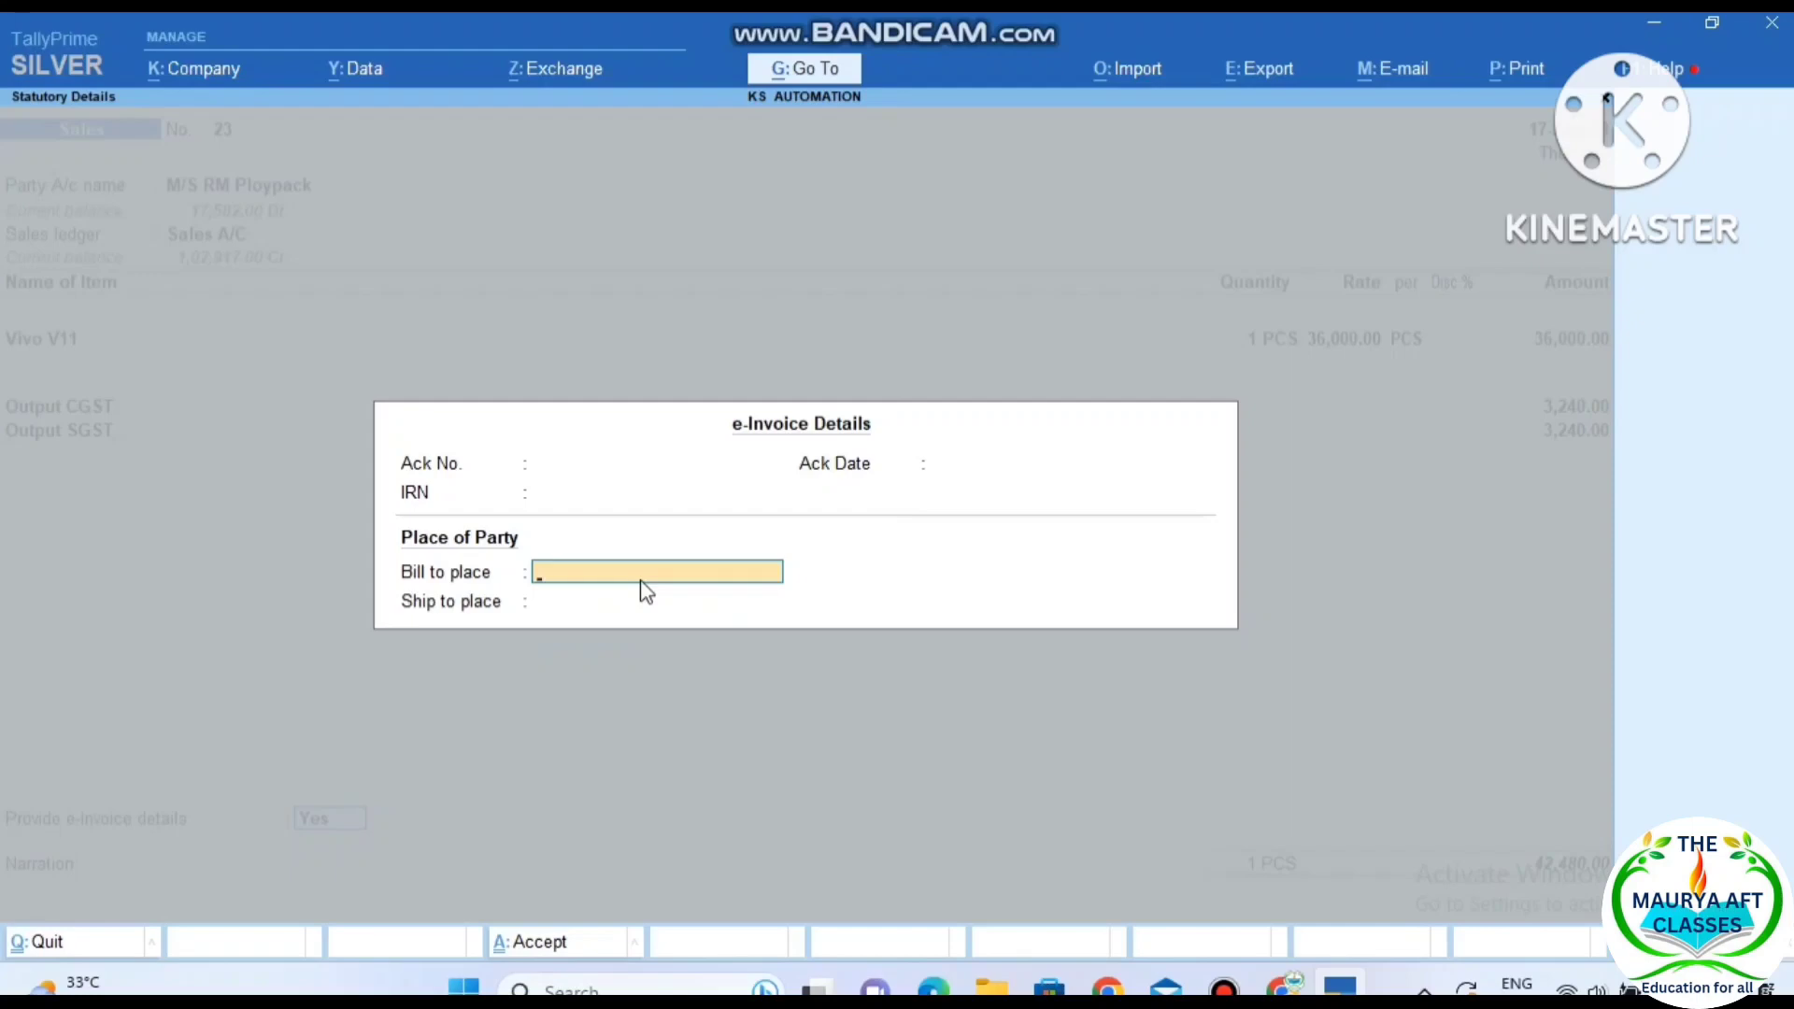
key("Return")
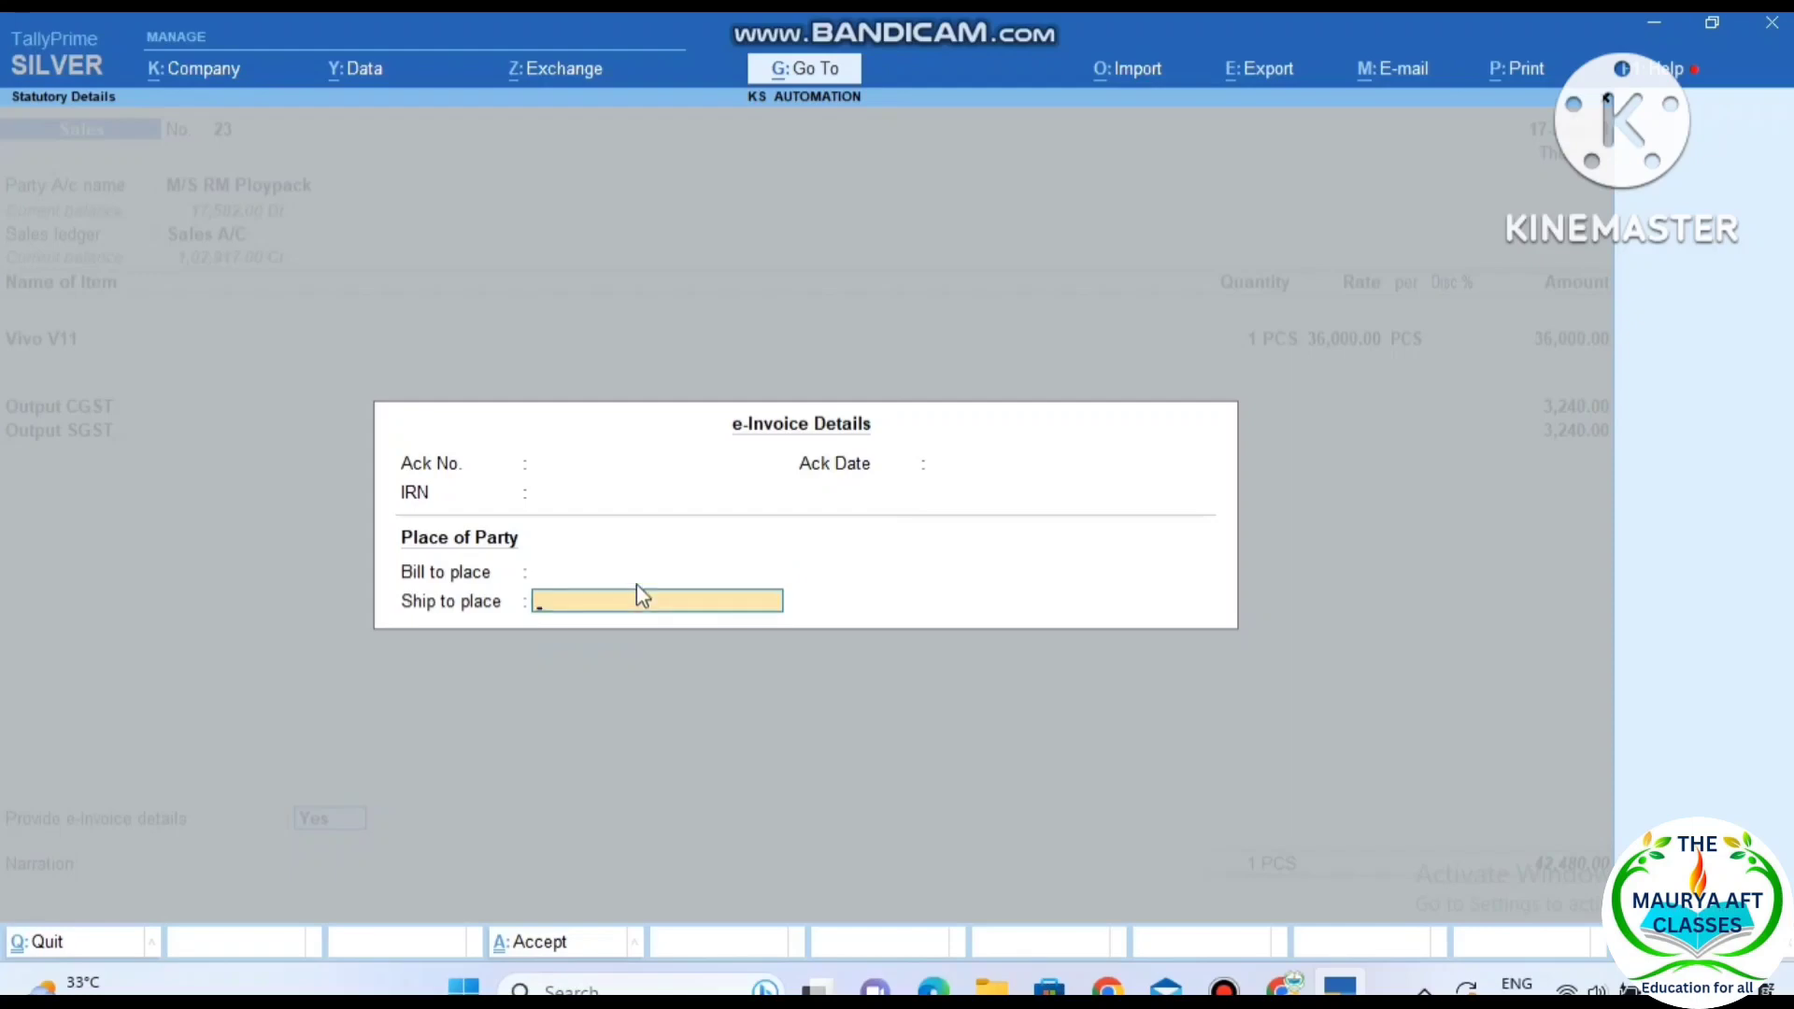
key("Return")
- Leave the narration empty, accept the sales voucher and confirm generating the e-invoice
key("Return")
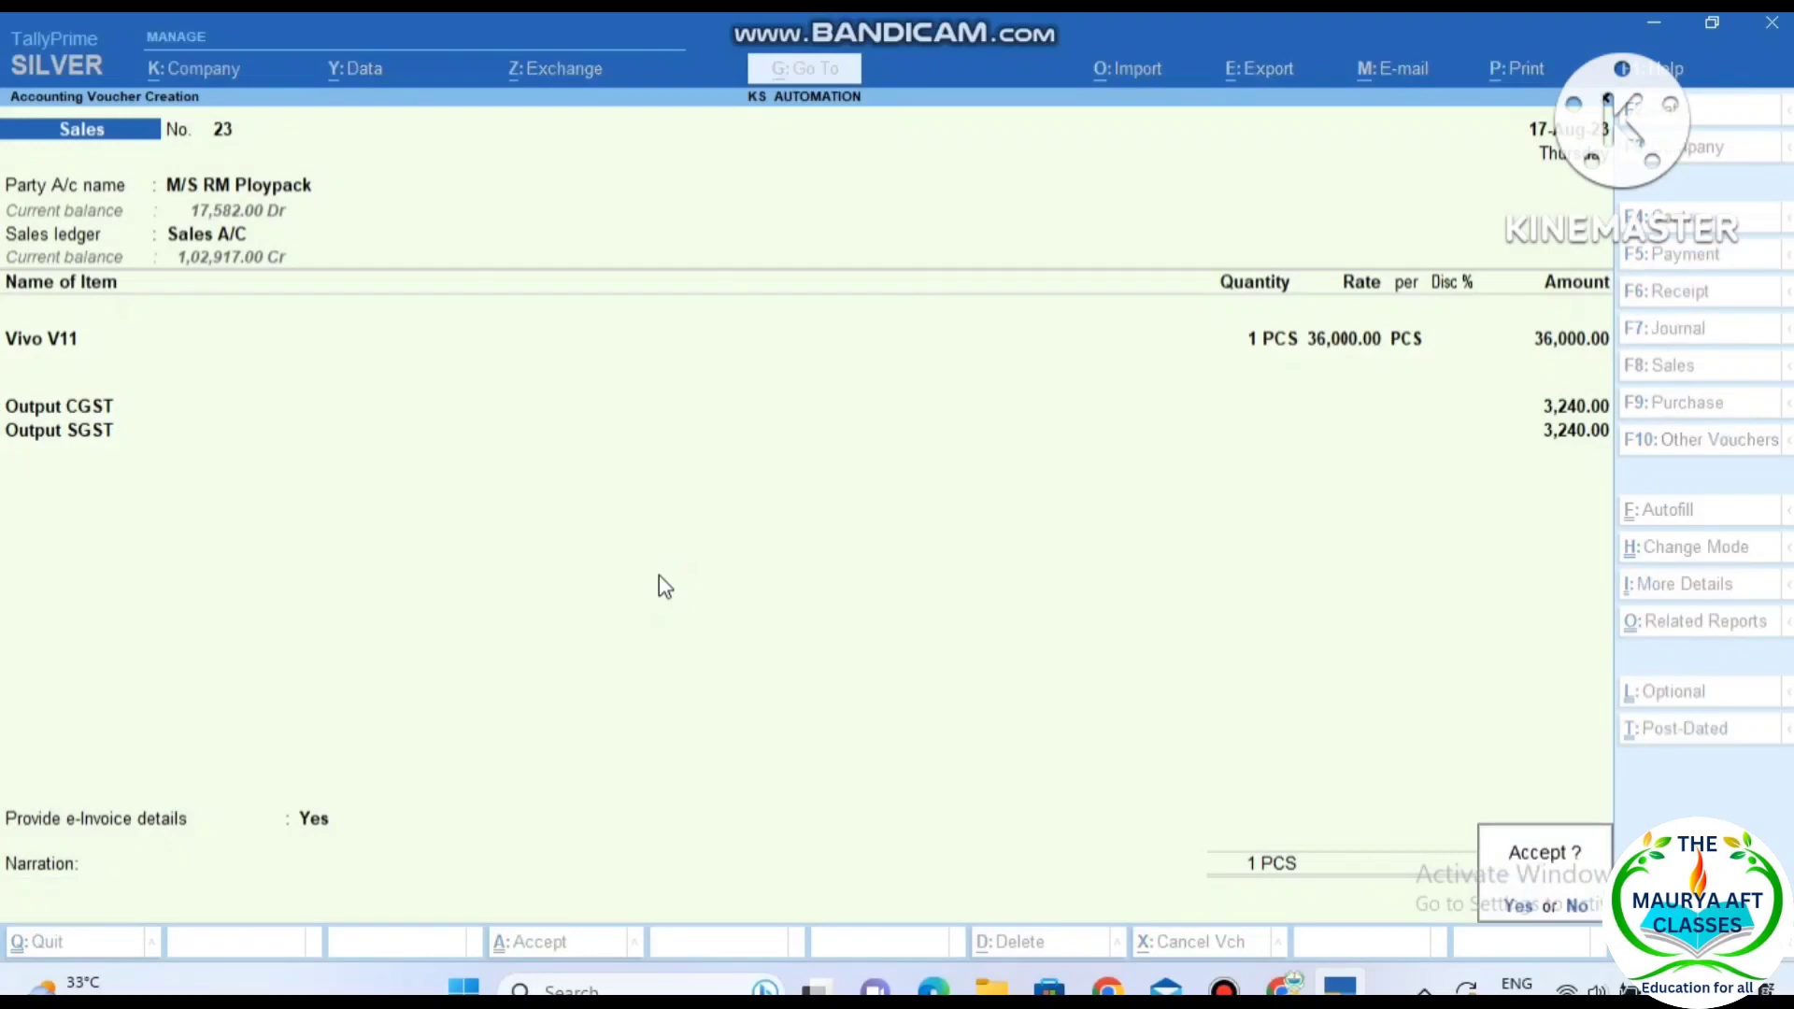
key("Return")
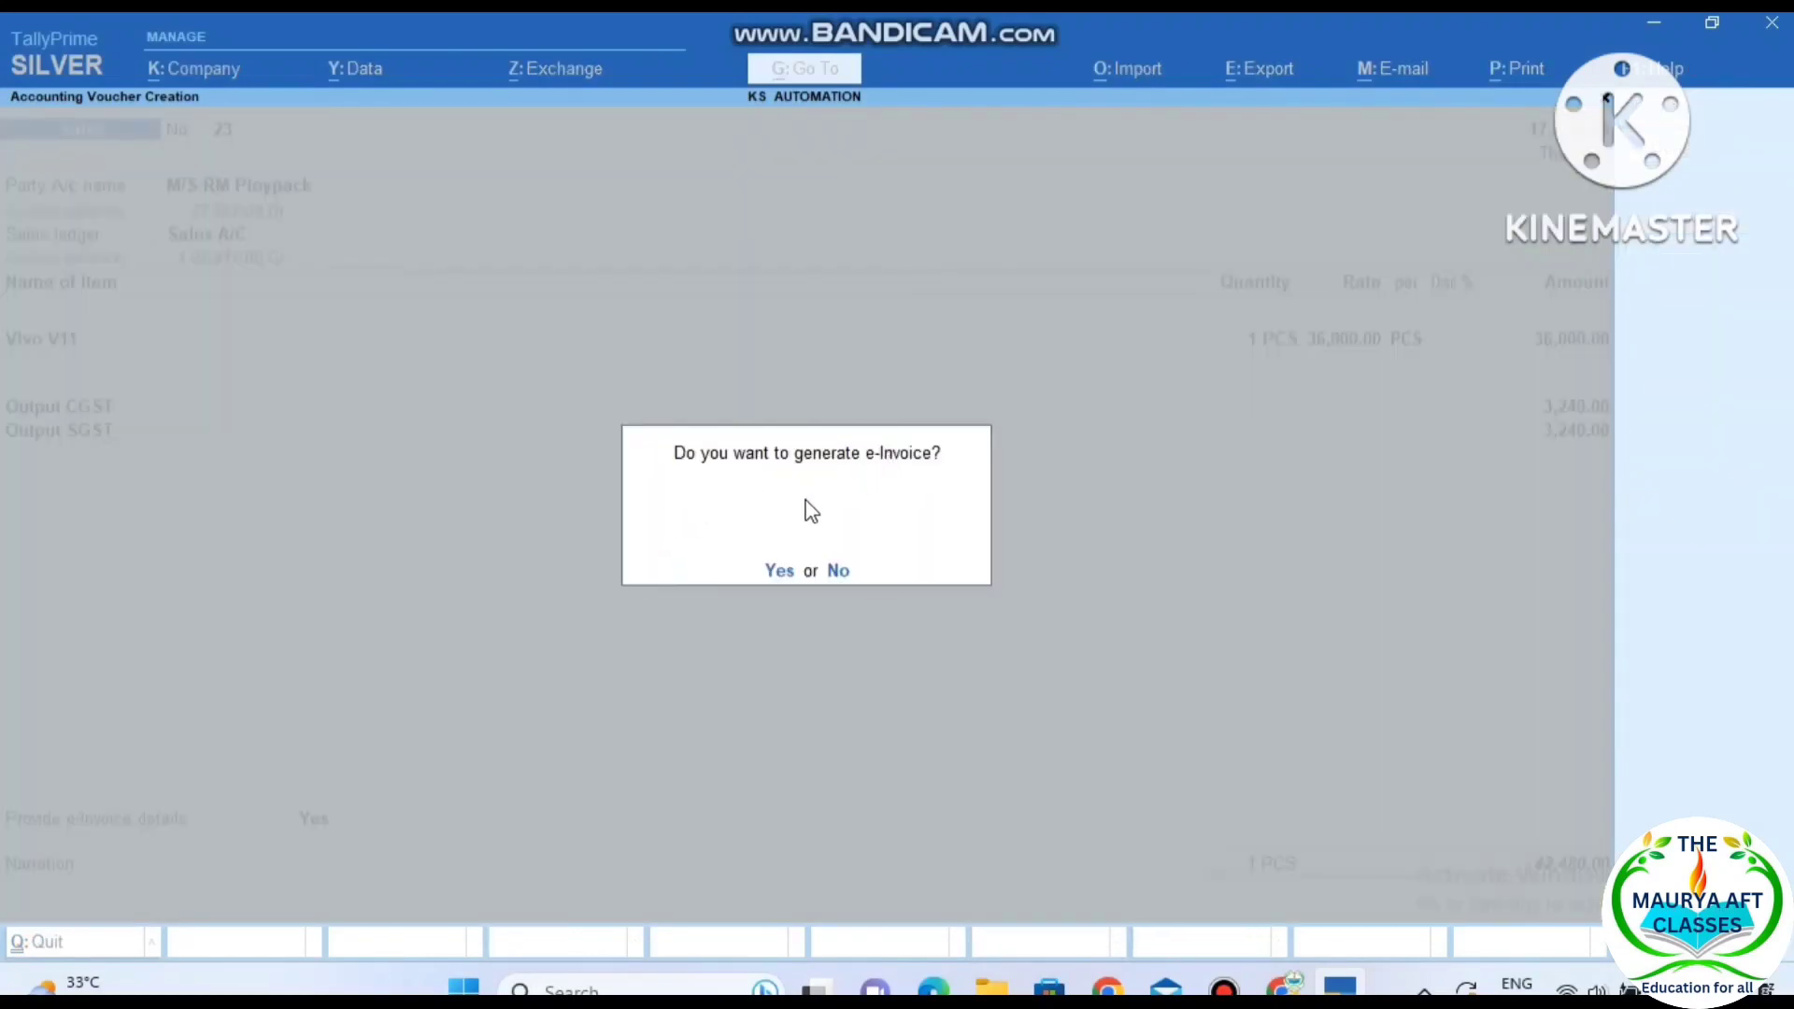
key("Return")
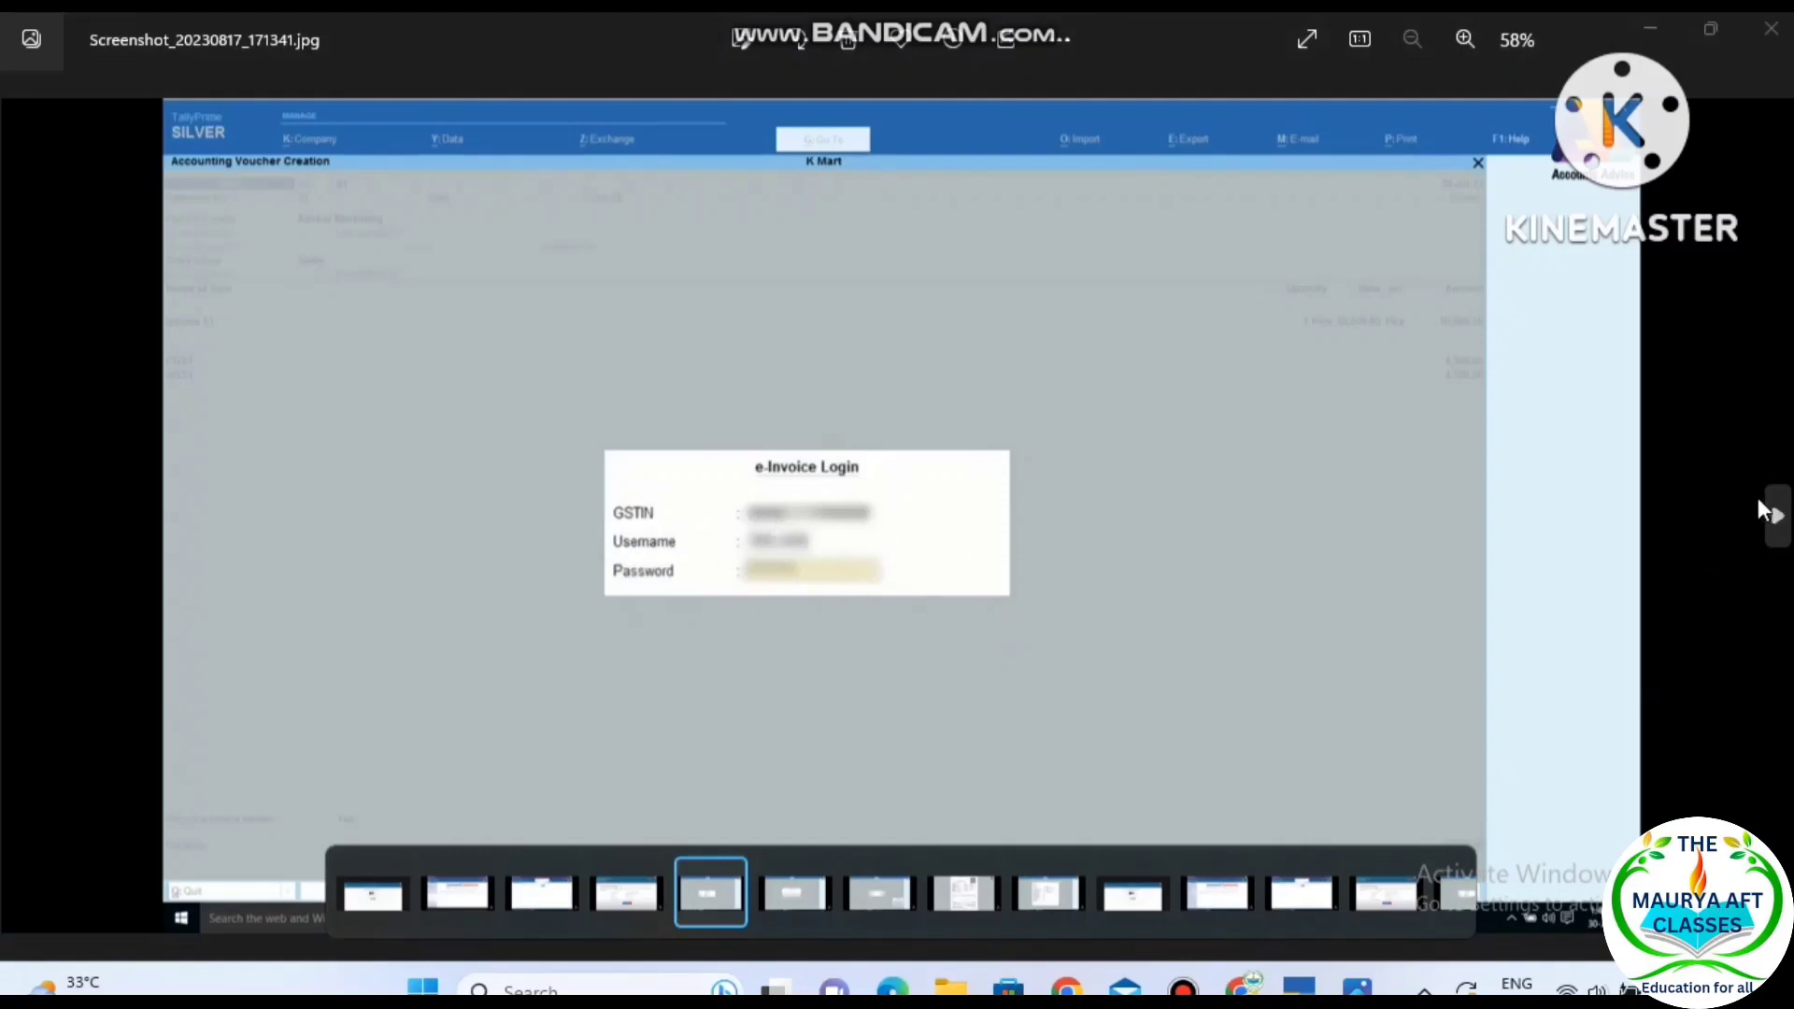
- Look through the saved screenshots of the e-invoice login and generation in the image viewer, and return to the TallyPrime sales voucher
left_click(1778, 519)
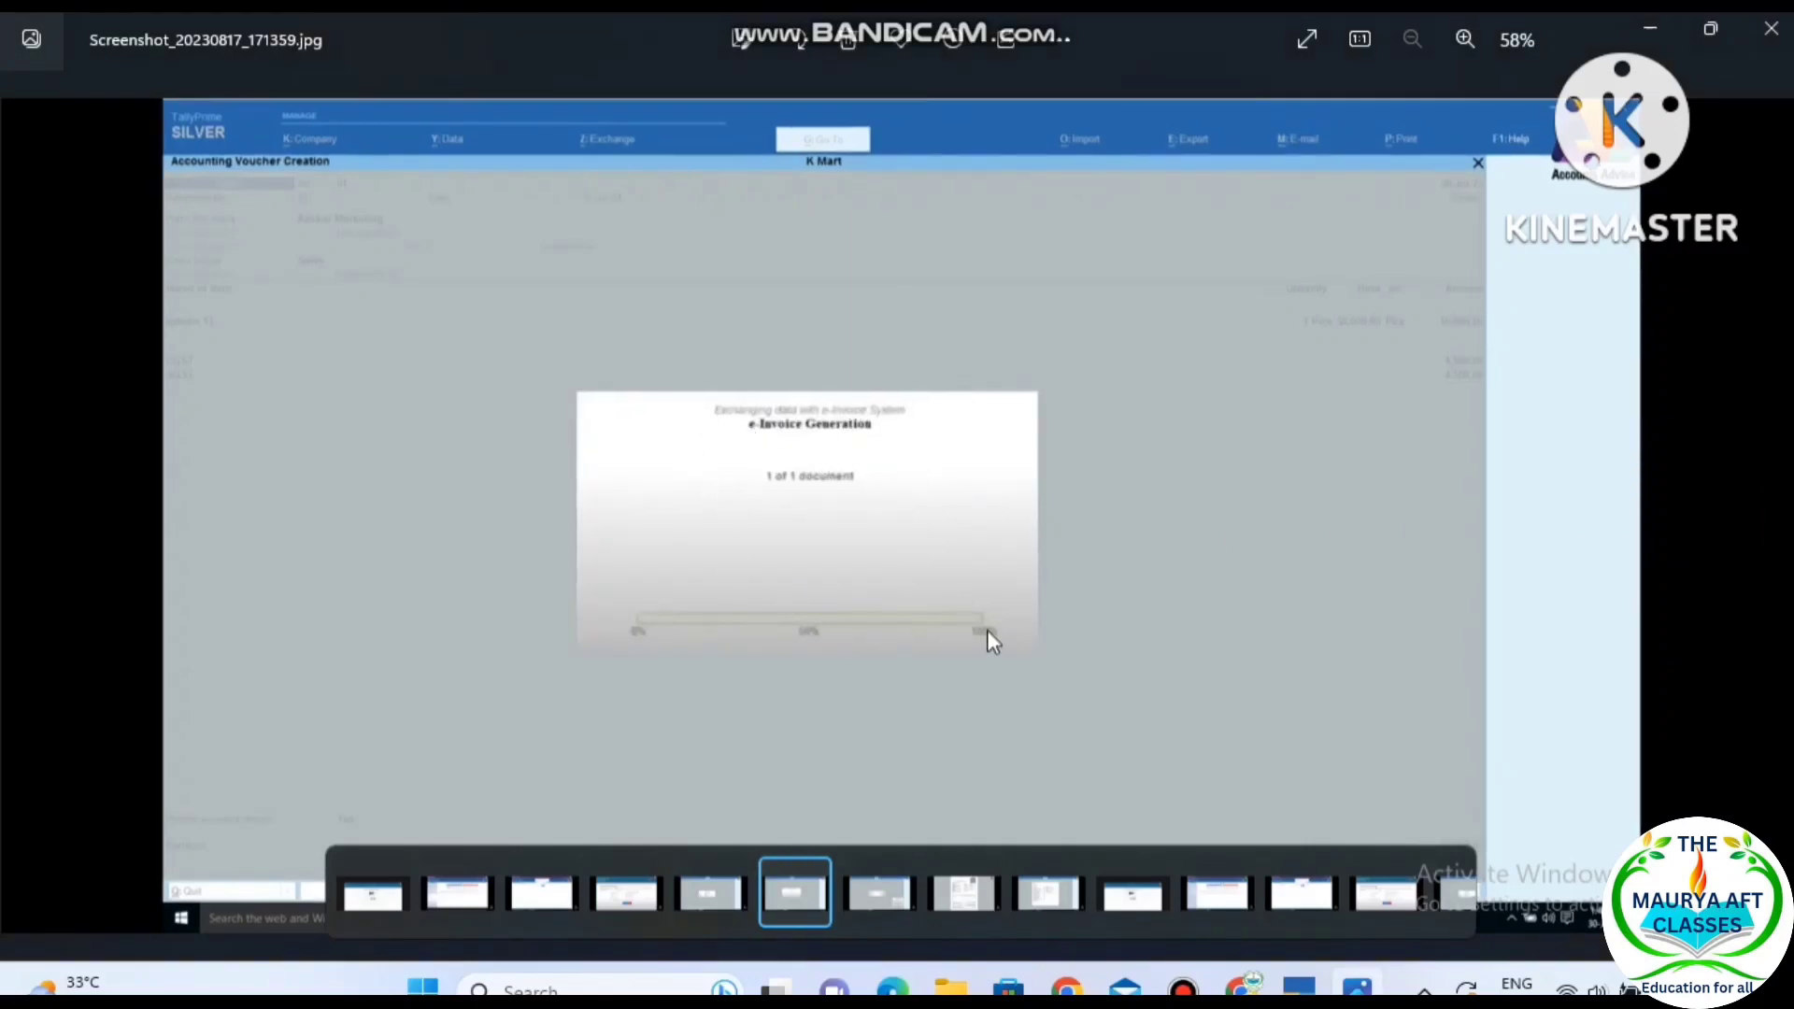
key("Right")
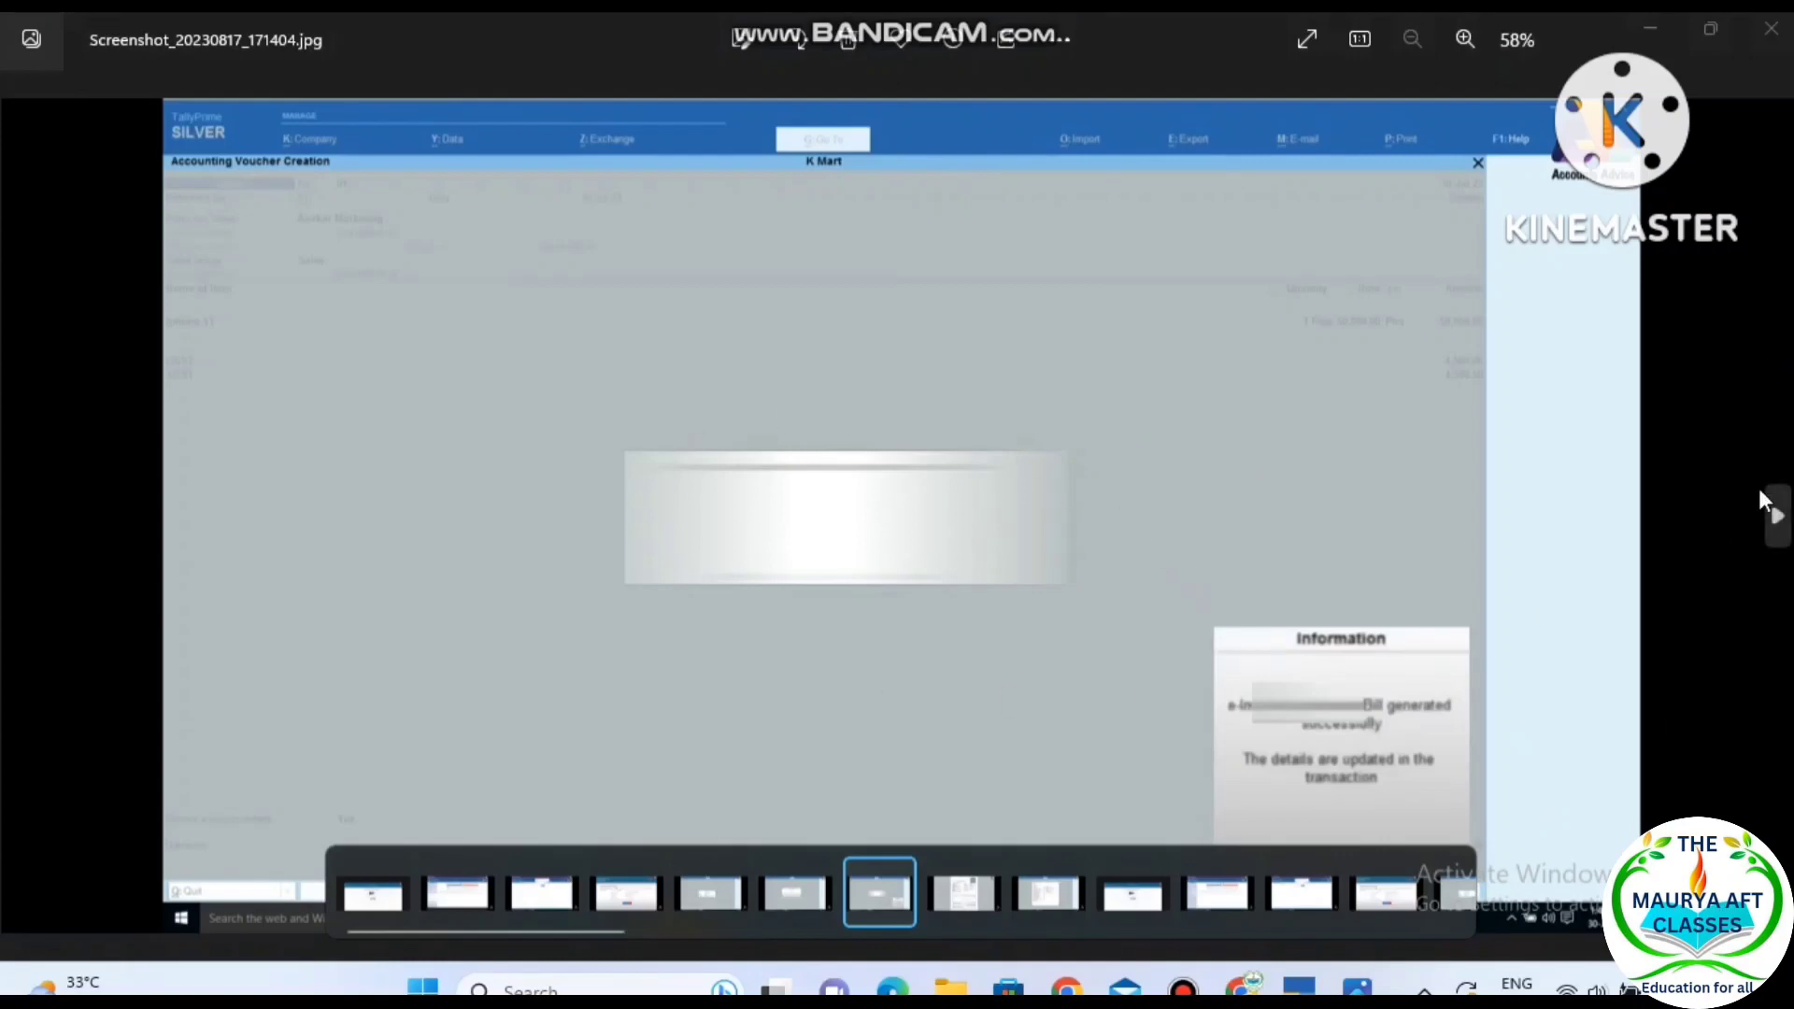
left_click(1780, 517)
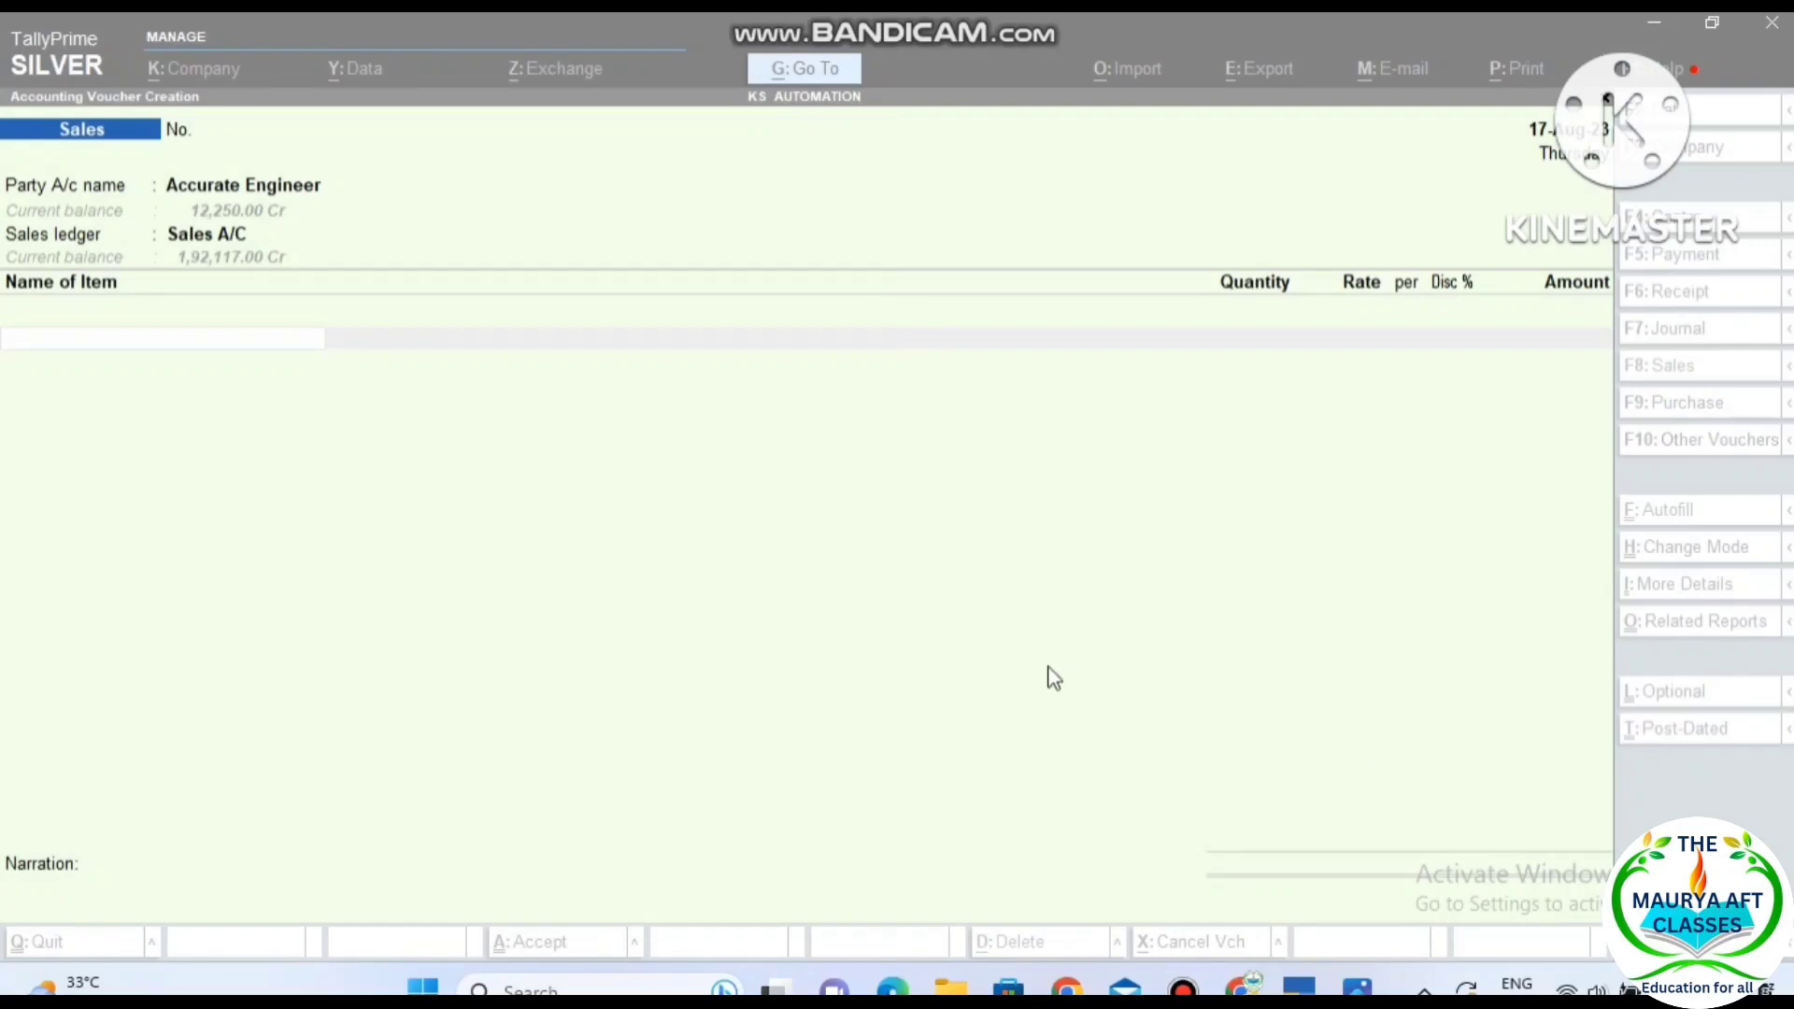
left_click(1054, 677)
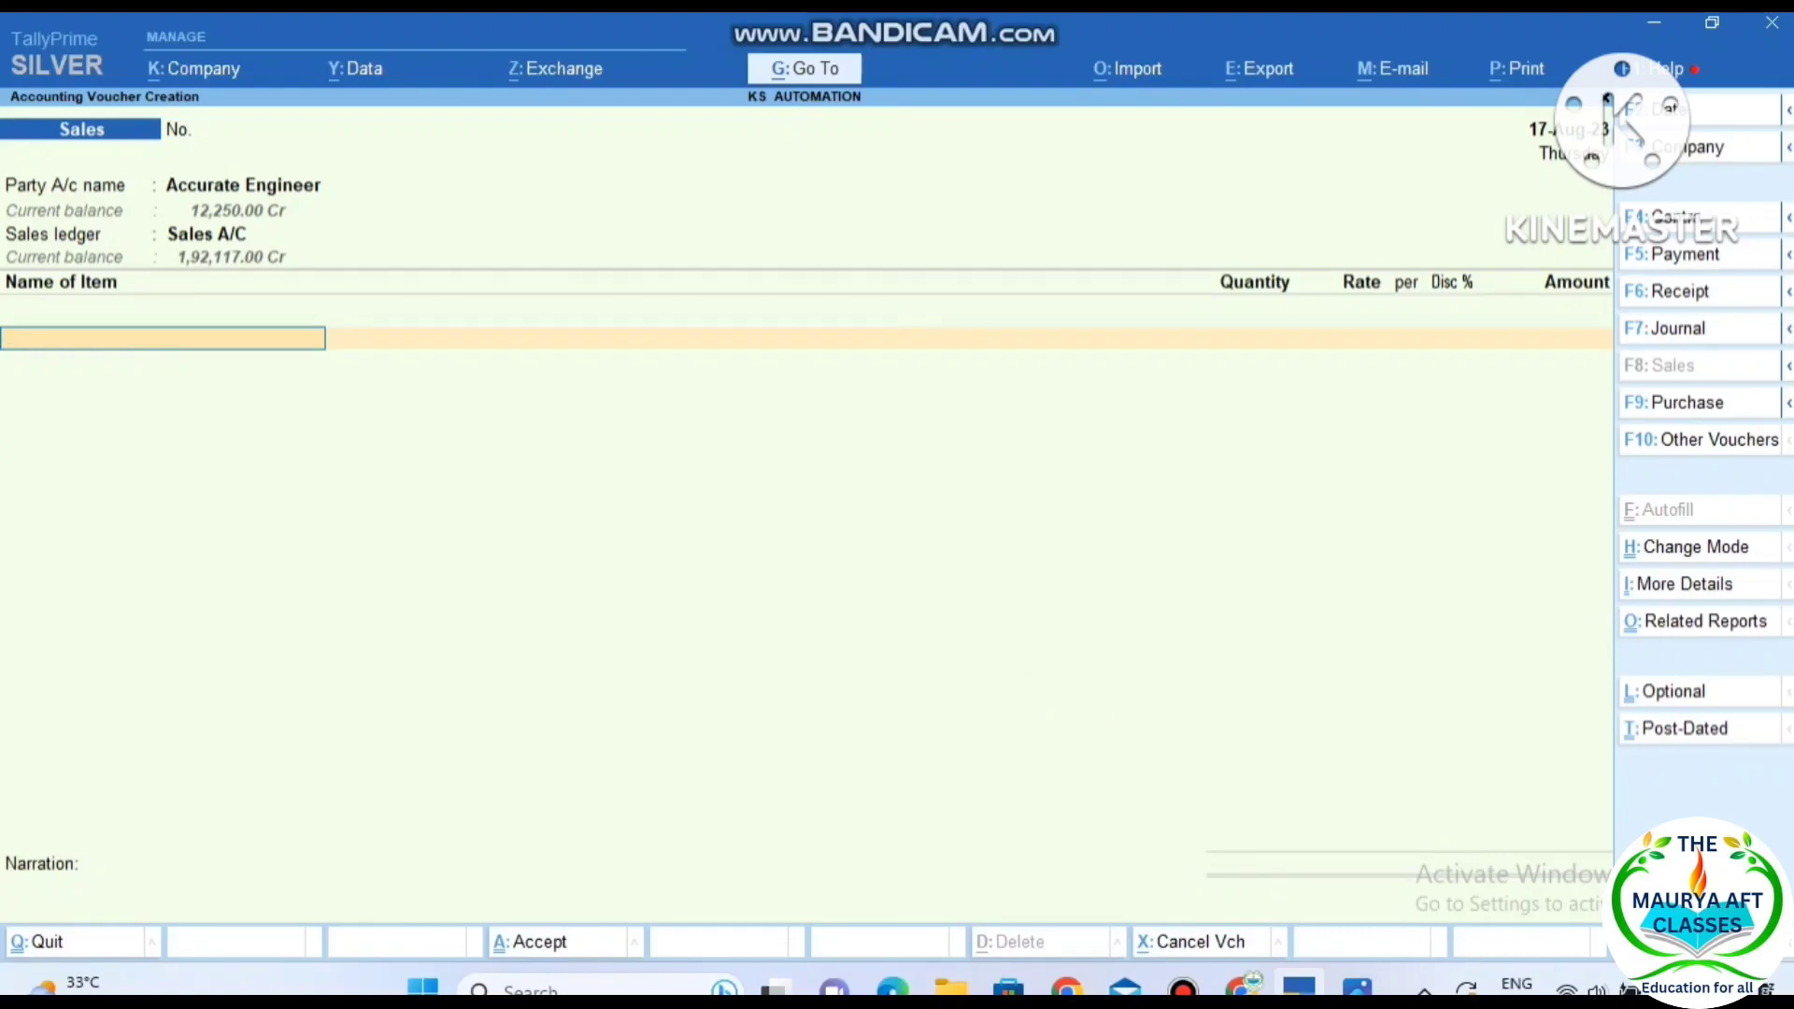
- In the sales voucher configuration, set sending e-Invoice details after saving the voucher to No and save the configuration
key("F12")
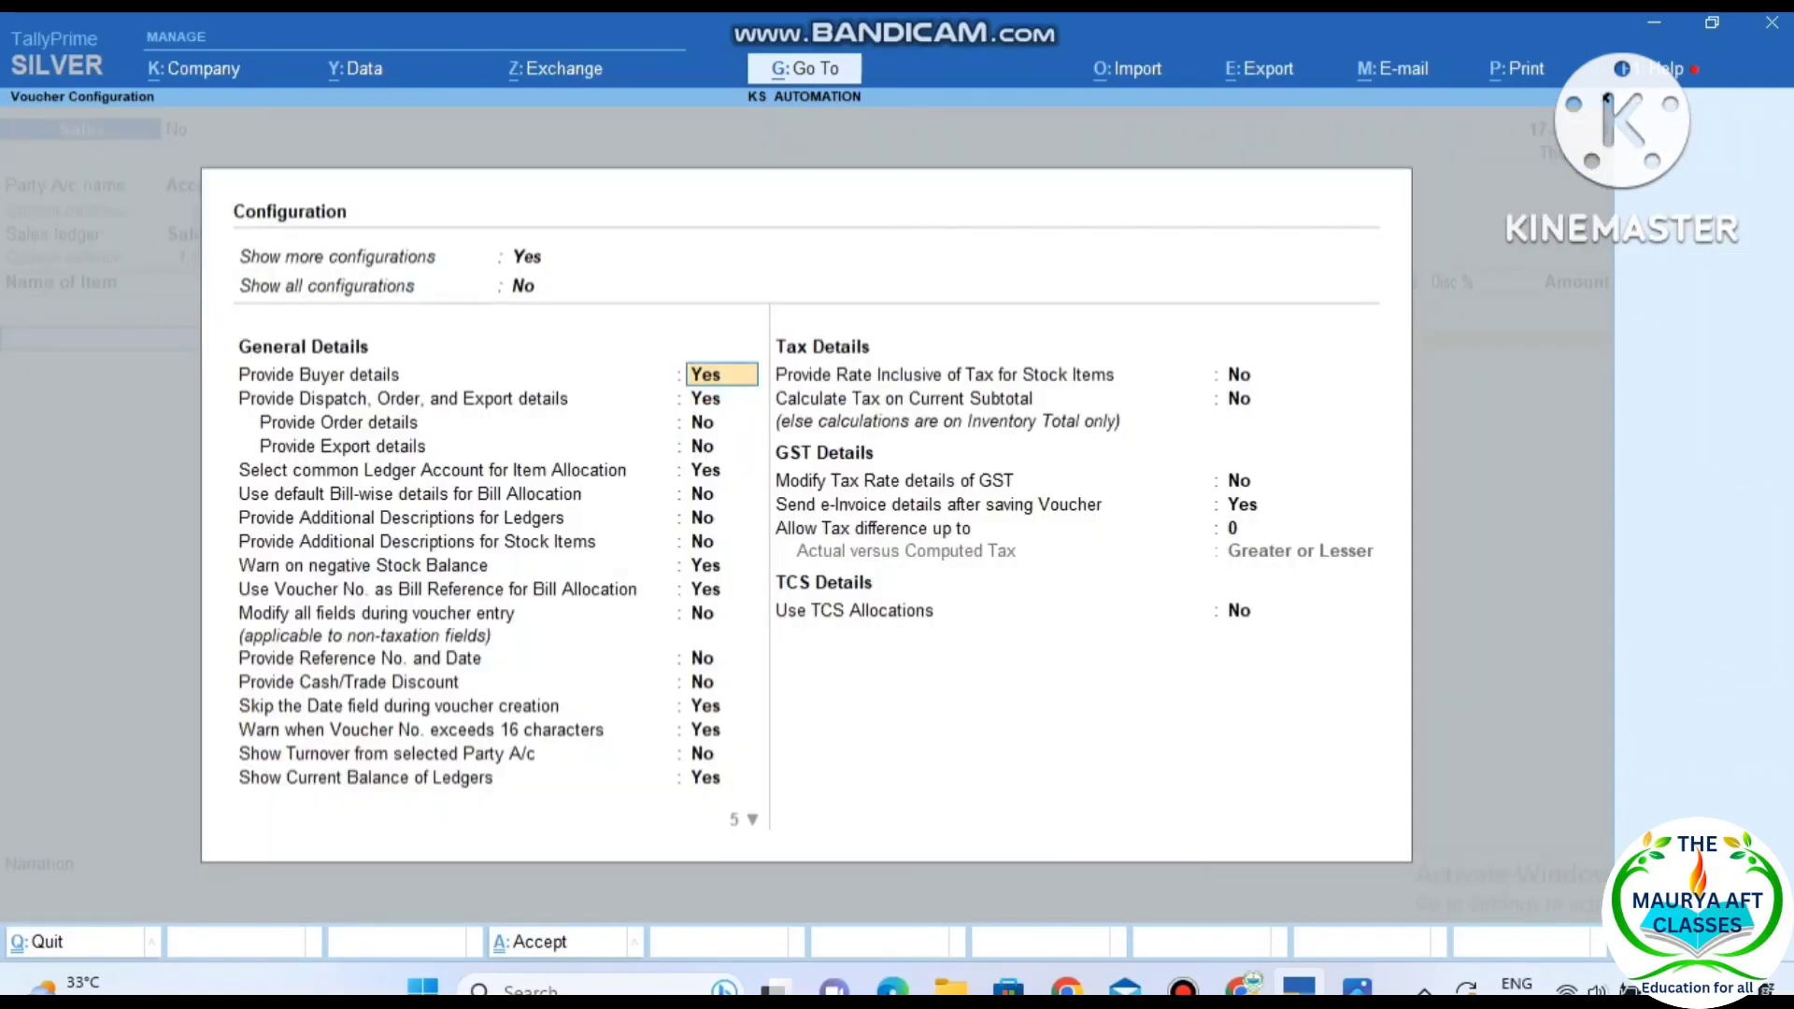
left_click(814, 506)
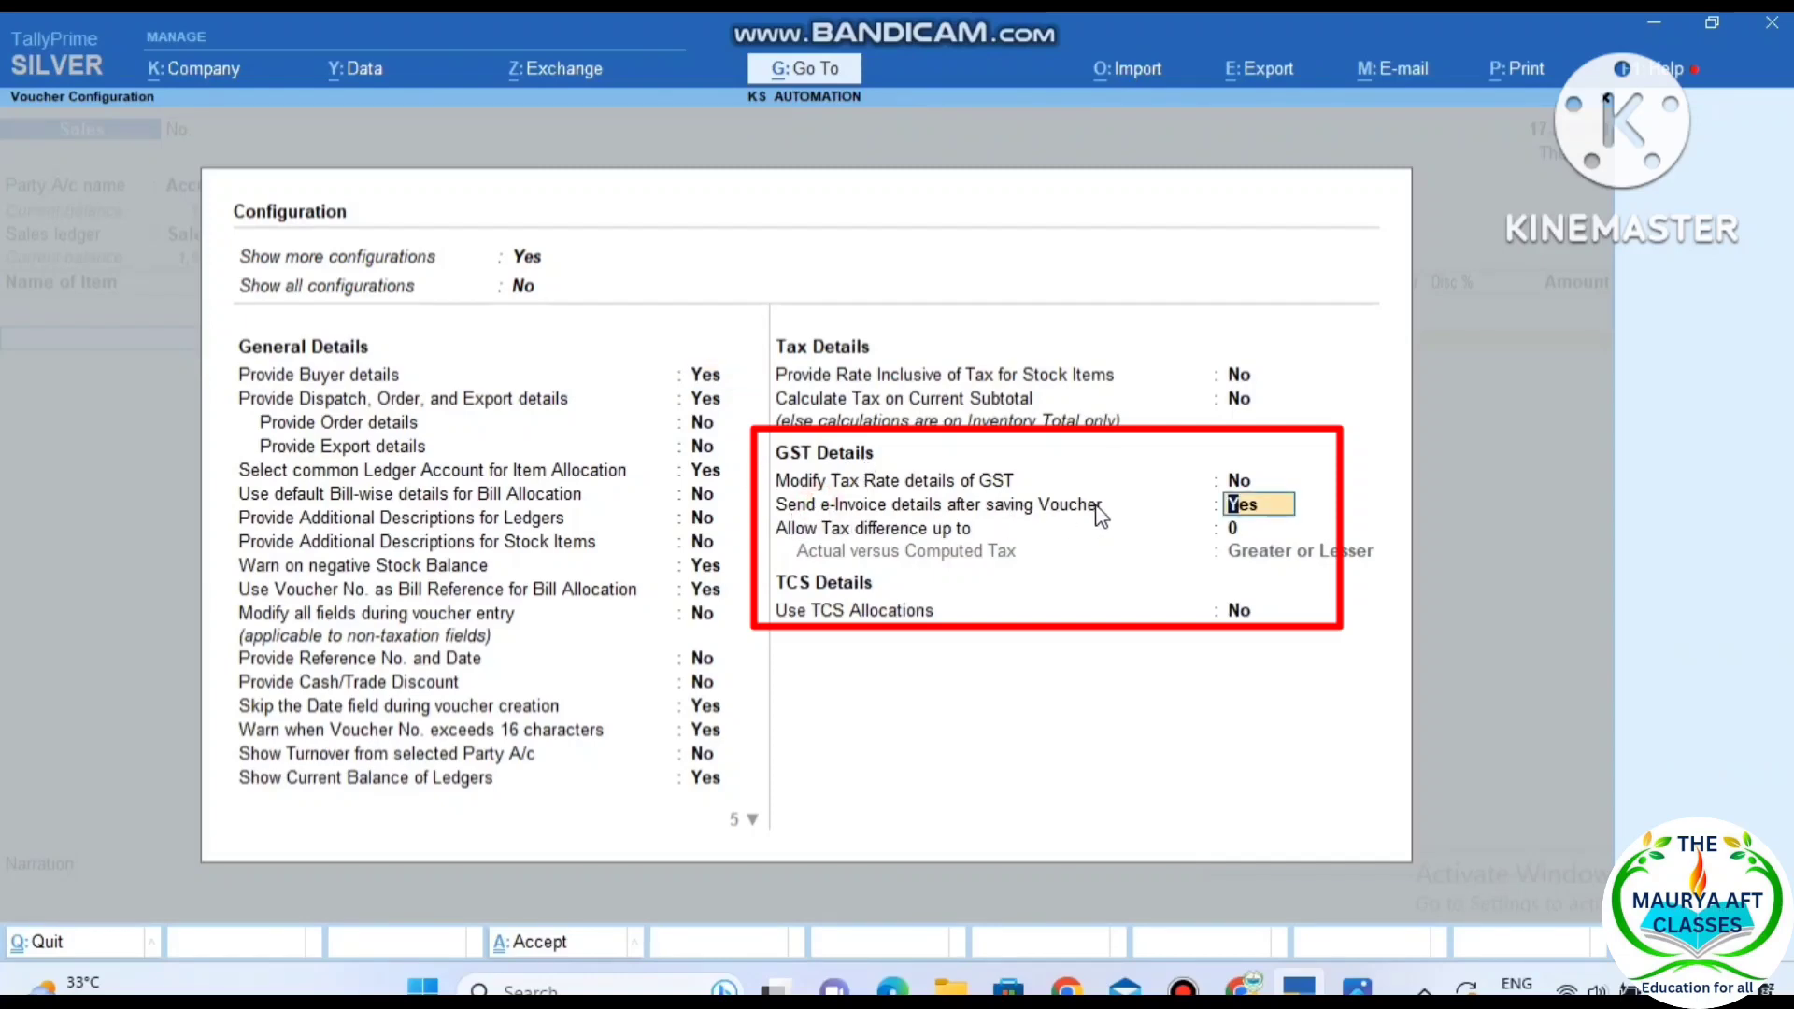
type("n")
key("Return")
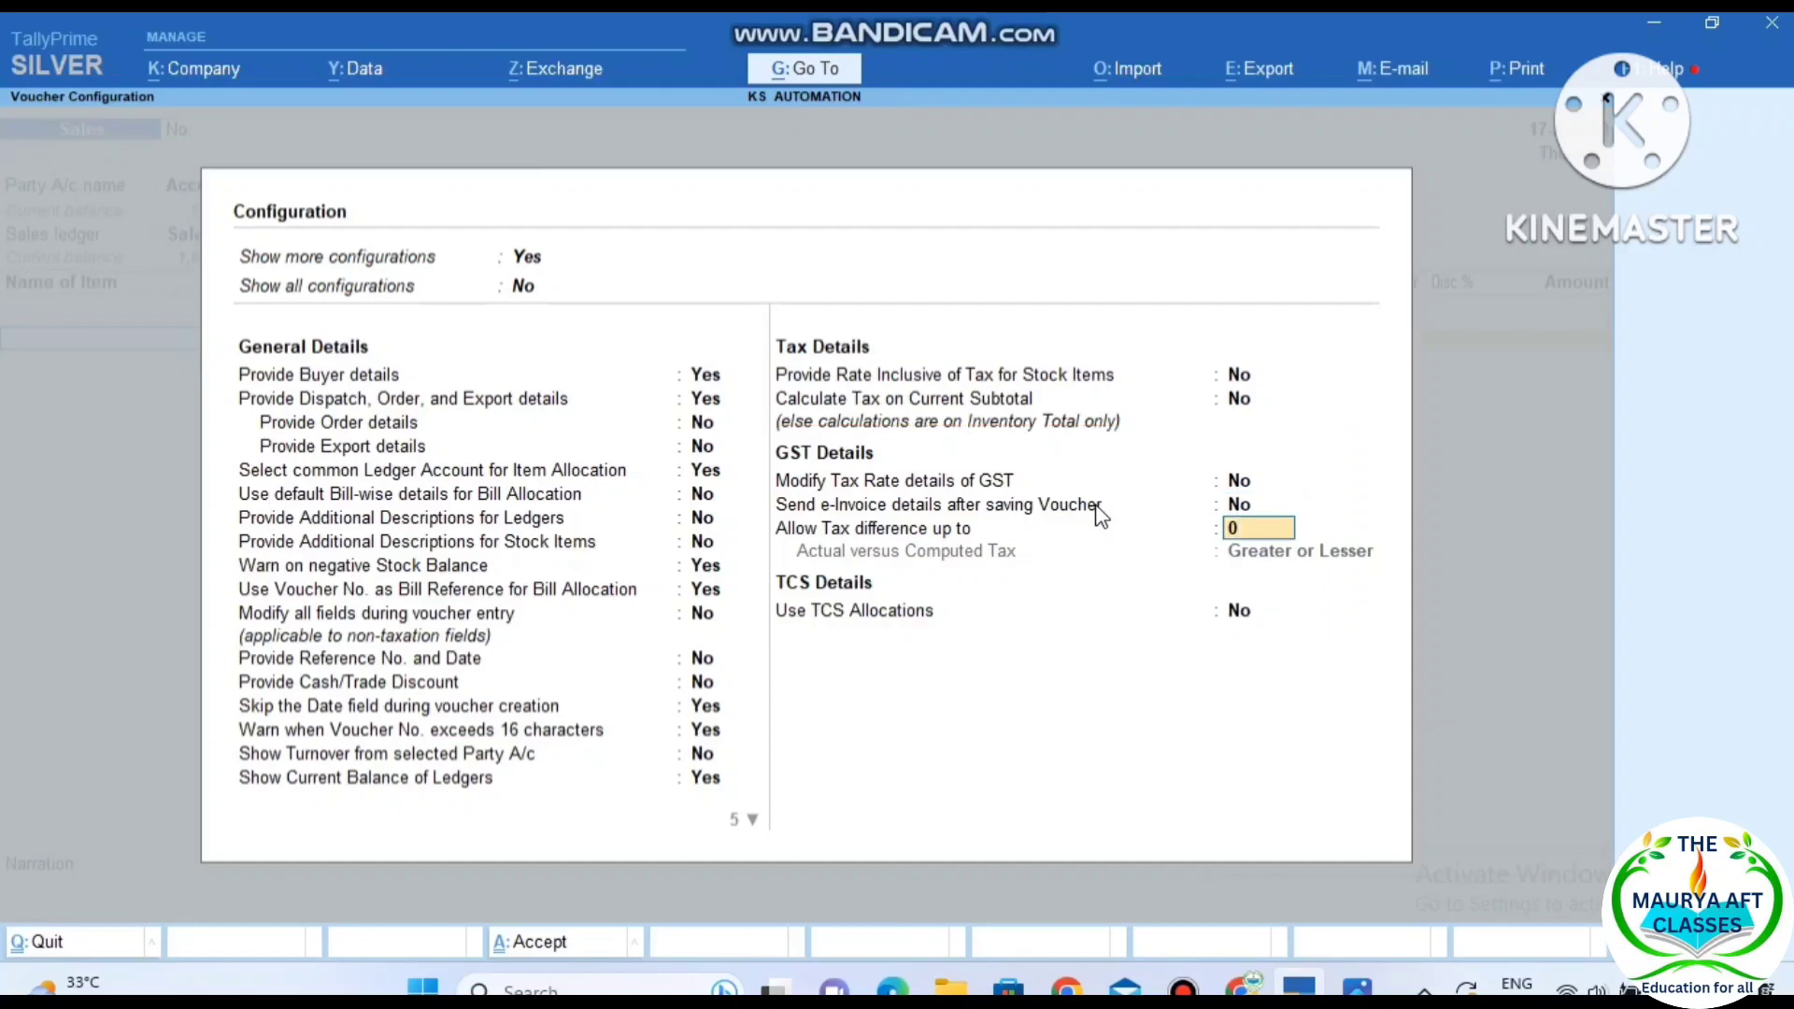
key("ctrl+a")
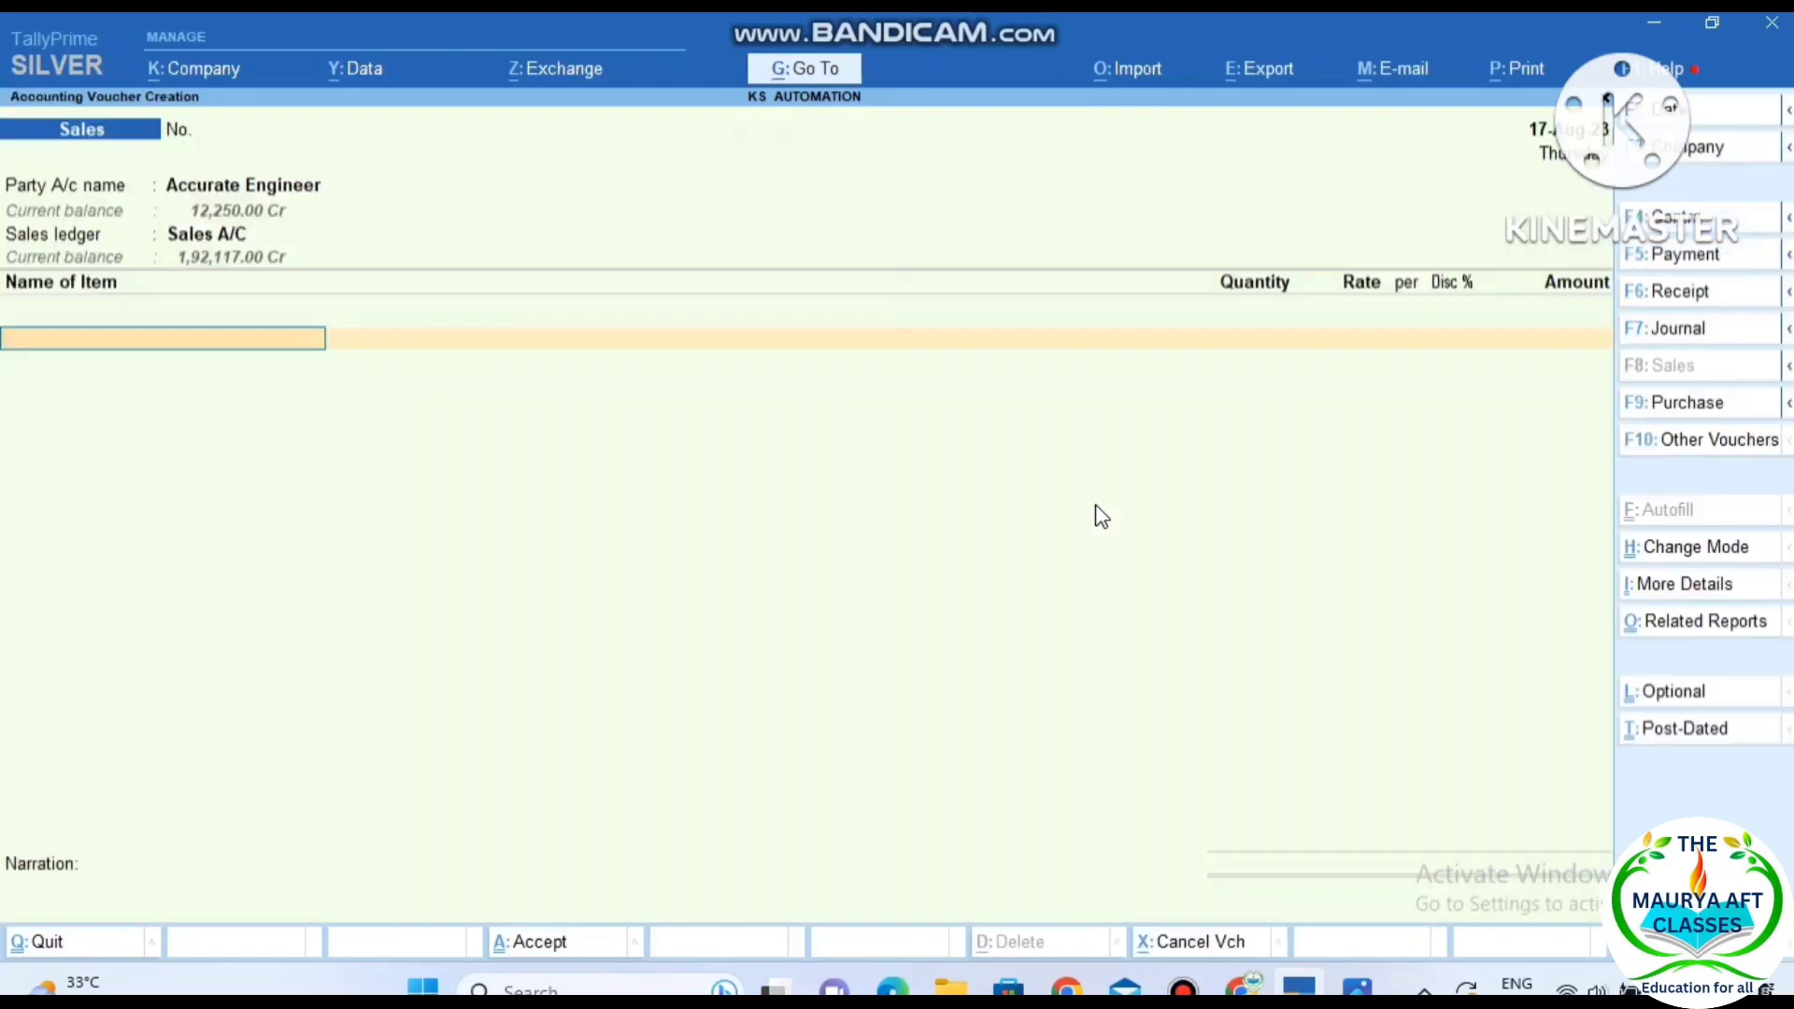
- Open the Send for e-Invoicing report to view the invoices pending for generation or cancellation
left_click(531, 68)
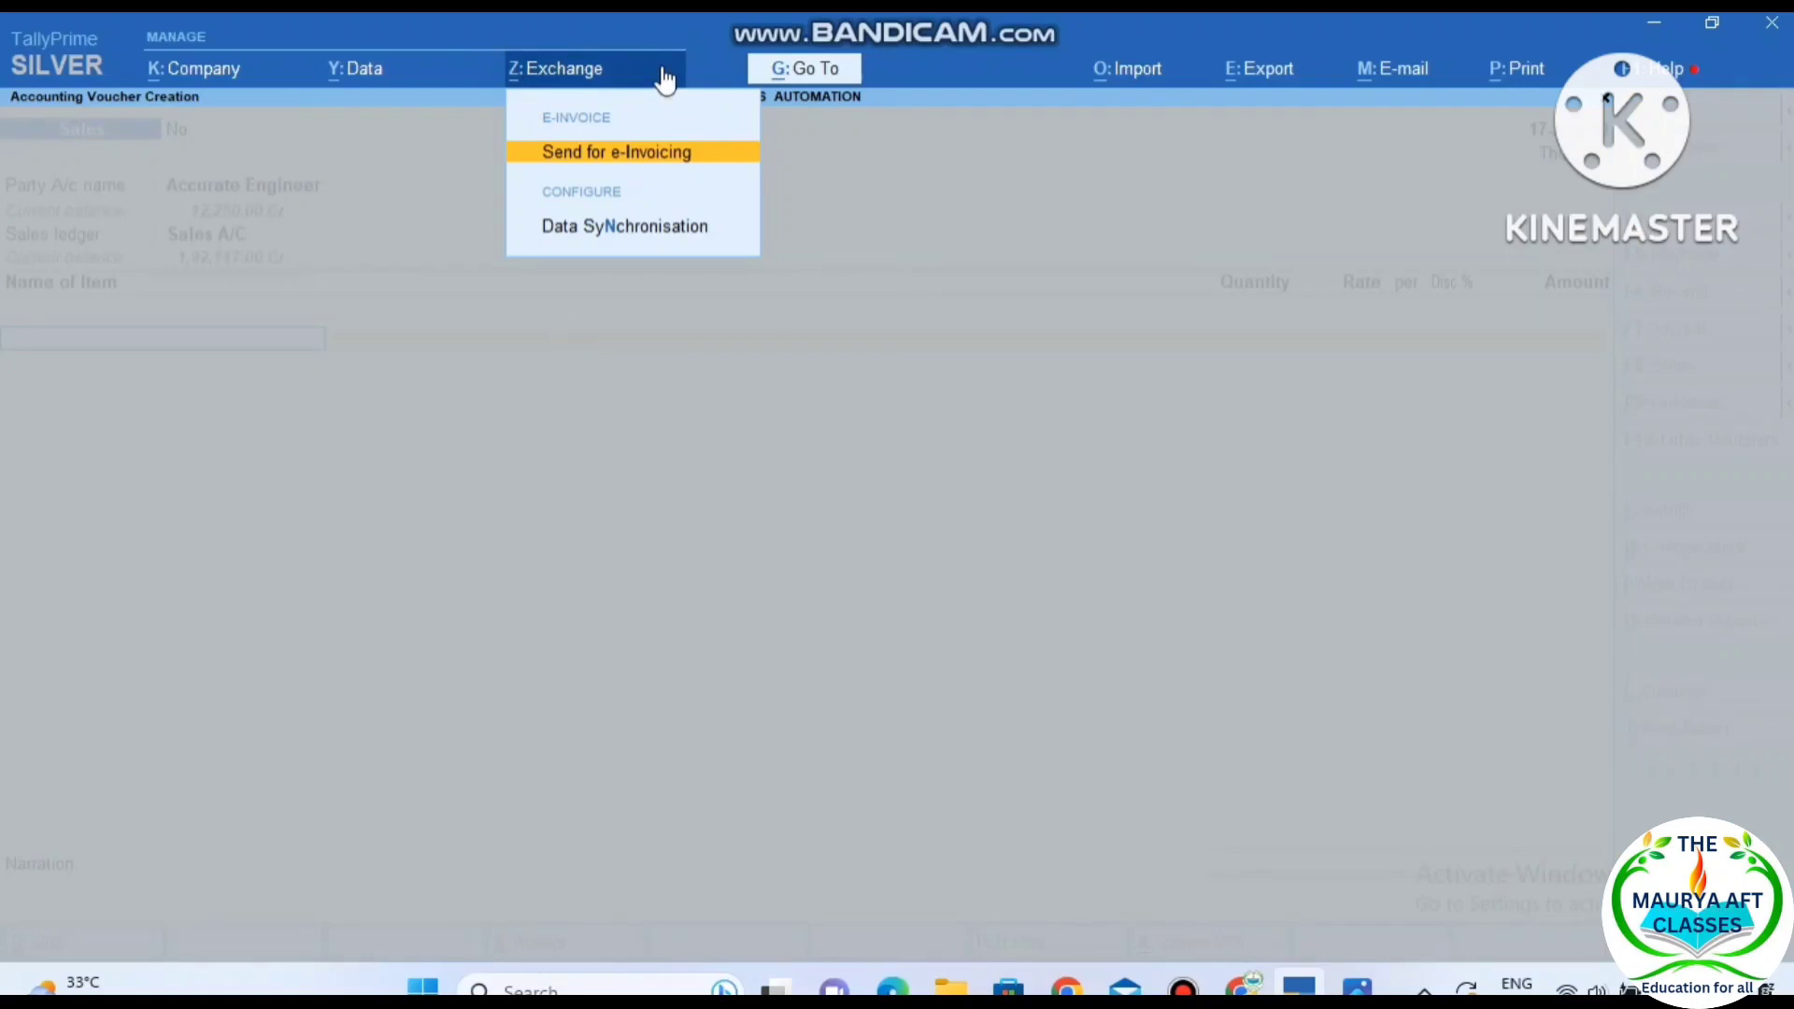
left_click(644, 159)
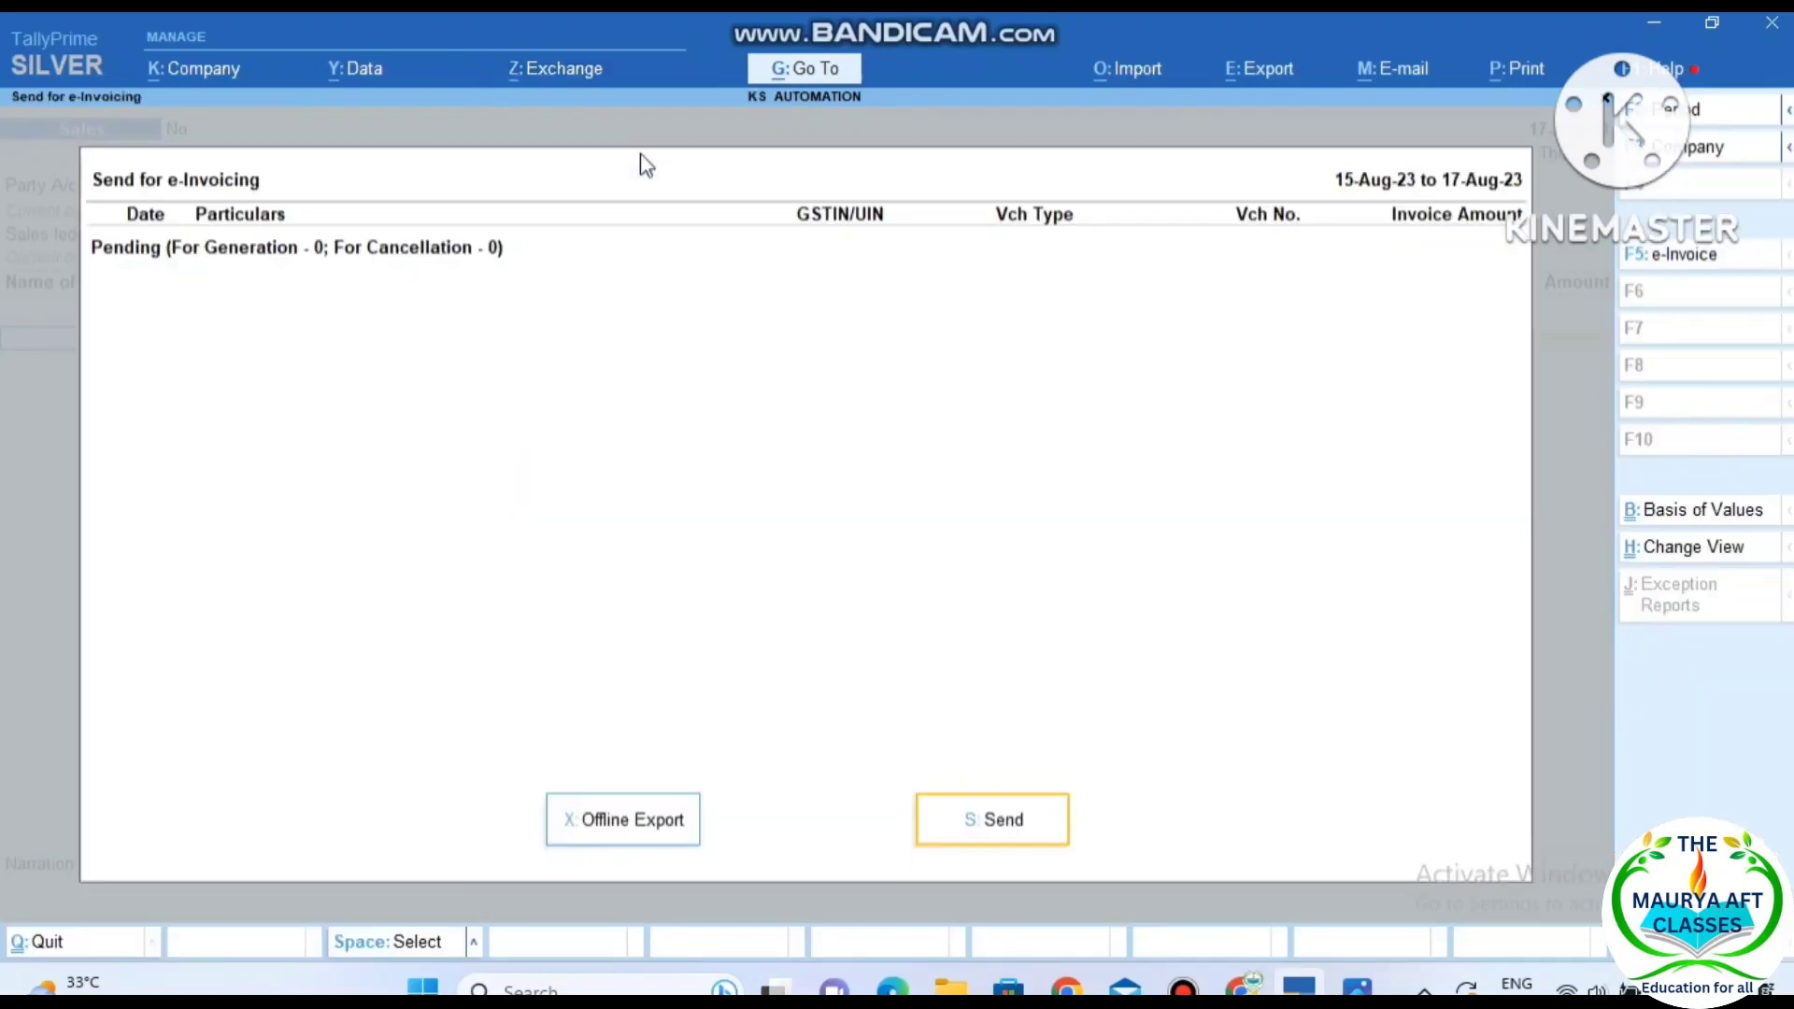